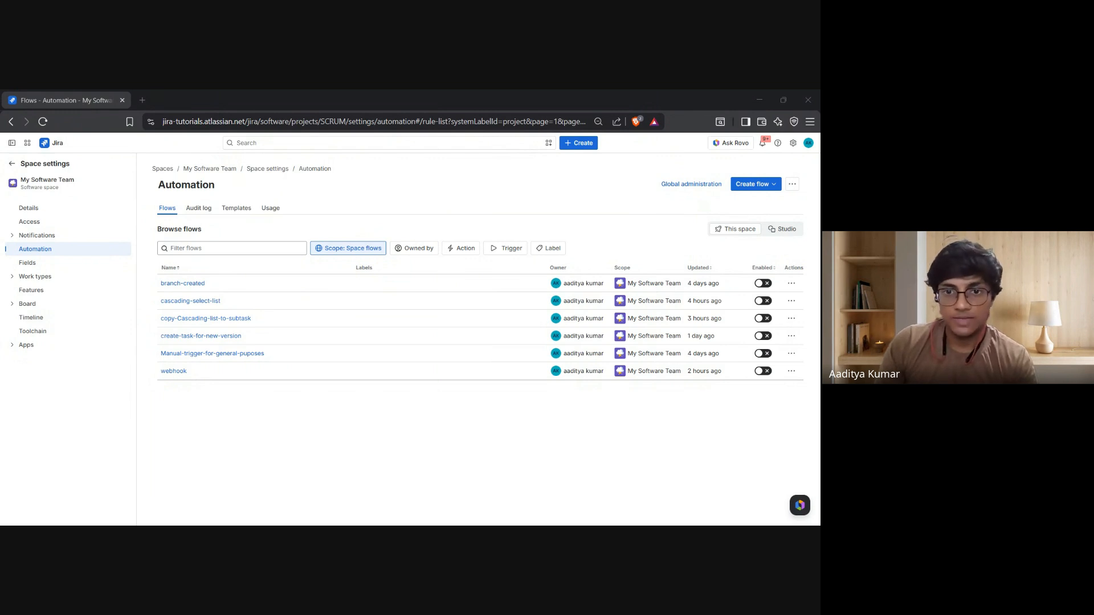
- Create a new automation flow from scratch with the Work item transitioned trigger
left_click(752, 184)
left_click(746, 208)
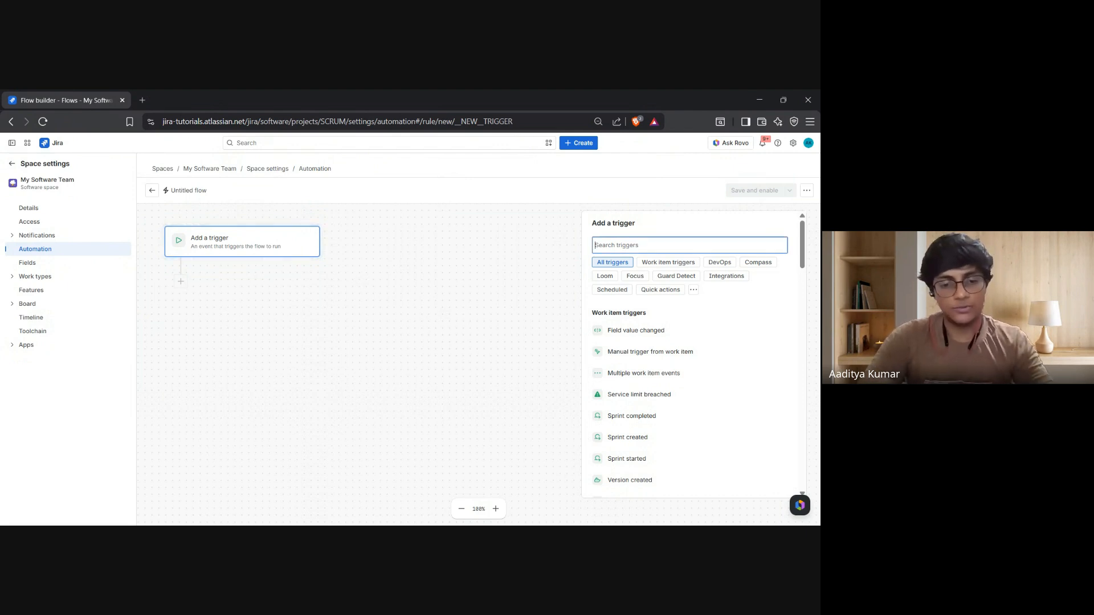
type("transi")
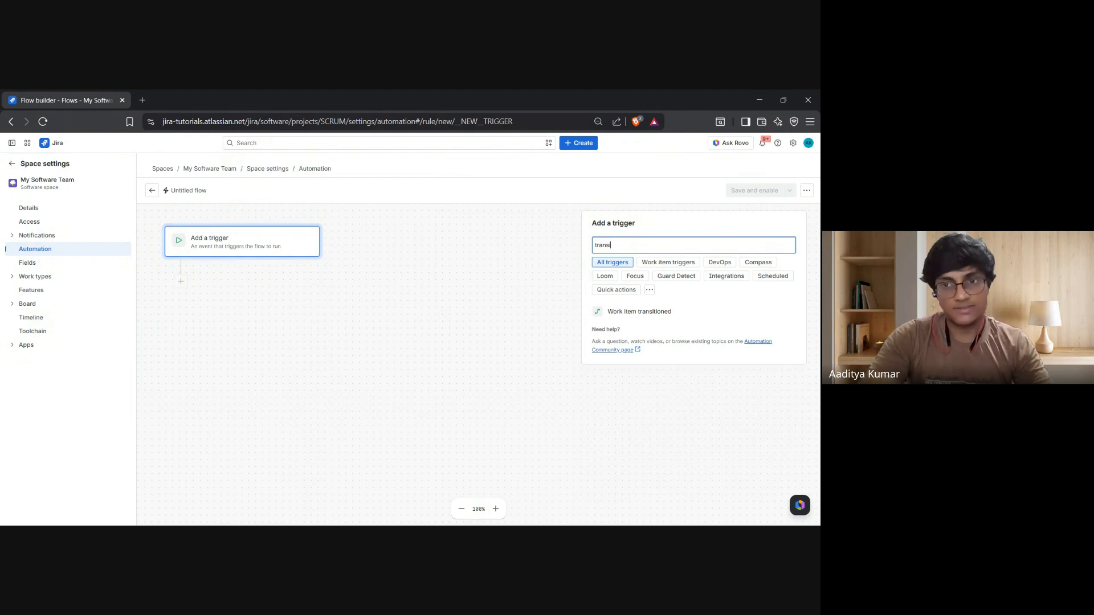
left_click(640, 314)
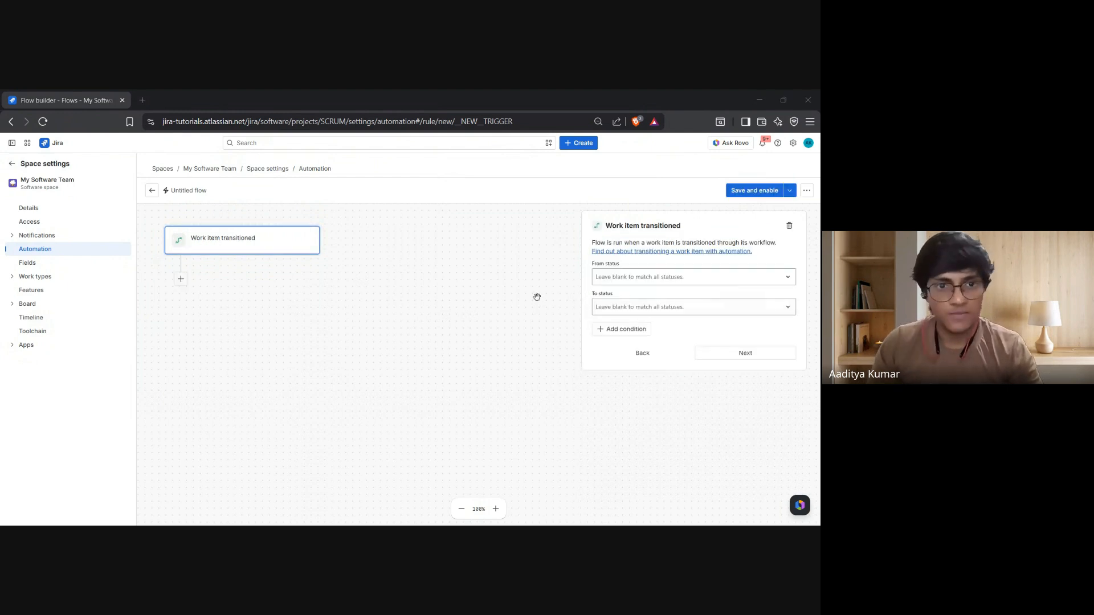
left_click(747, 355)
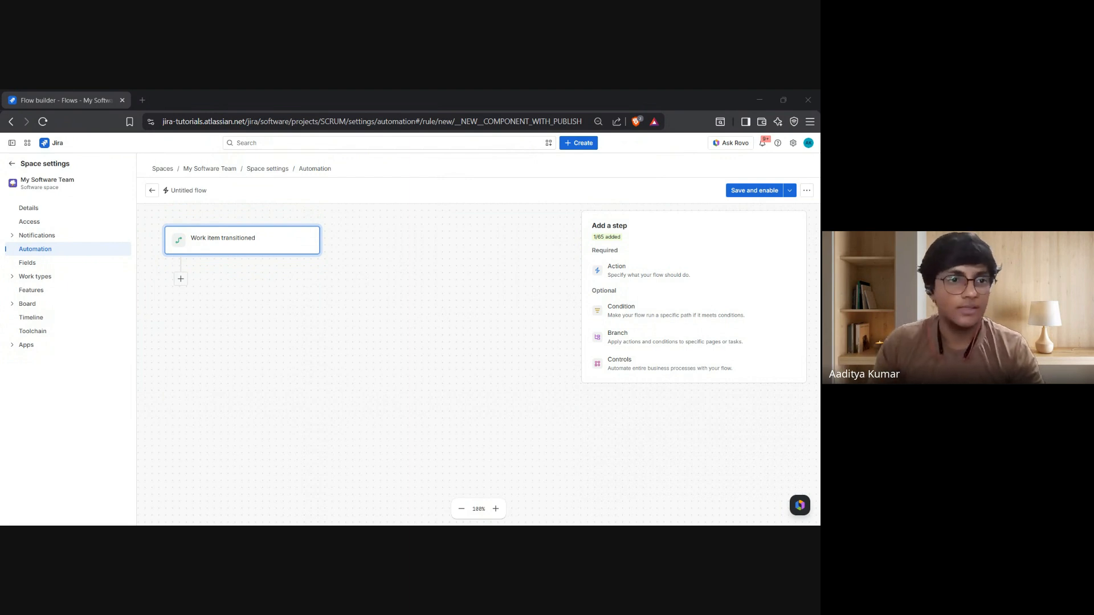
- Set the Work item transitioned trigger's To status to In Progress
left_click(237, 251)
left_click(685, 309)
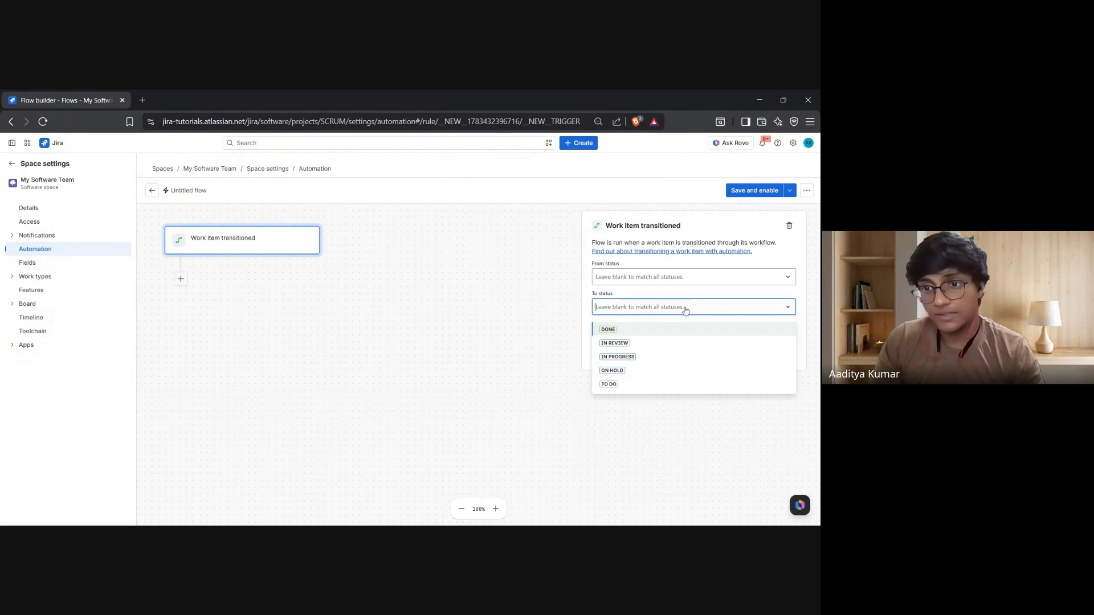
left_click(687, 357)
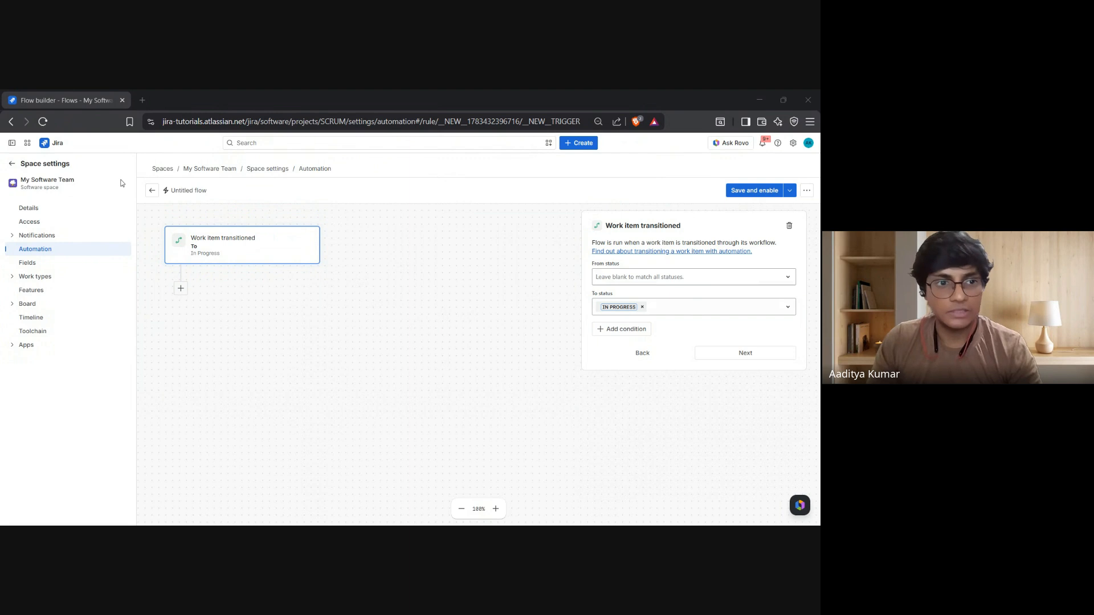
left_click(745, 353)
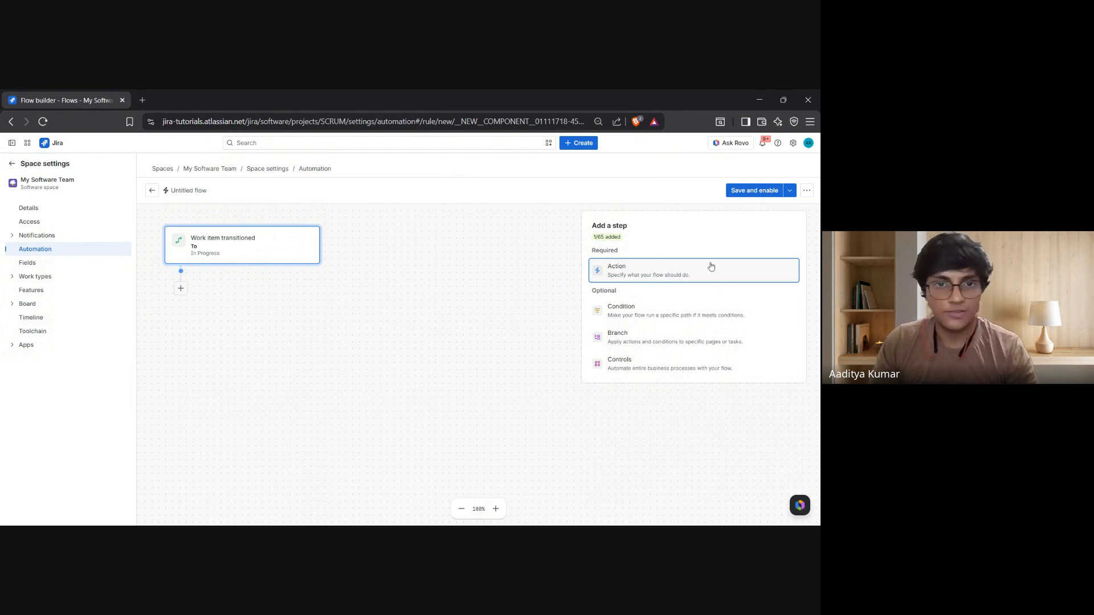
- Add a Create variable action after the Work item transitioned trigger
left_click(712, 266)
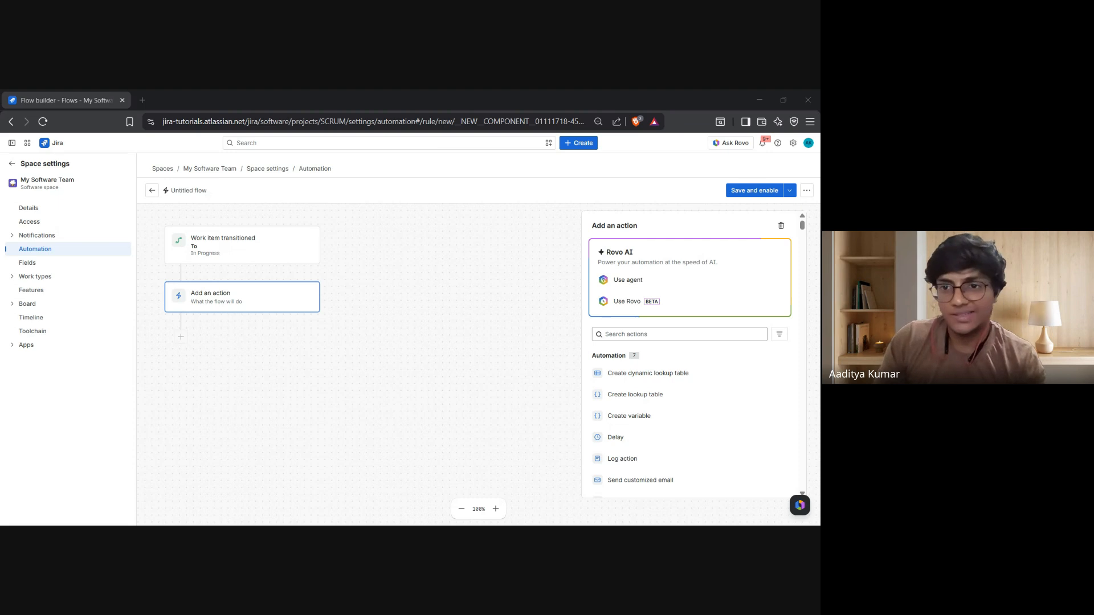
left_click(701, 334)
type("c")
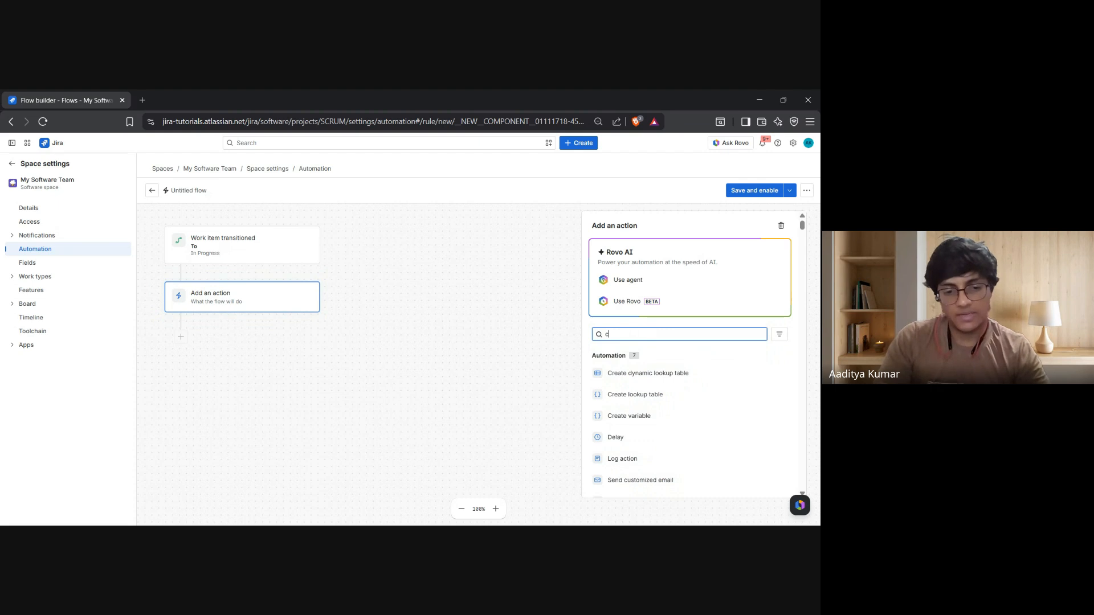
type("reate variable")
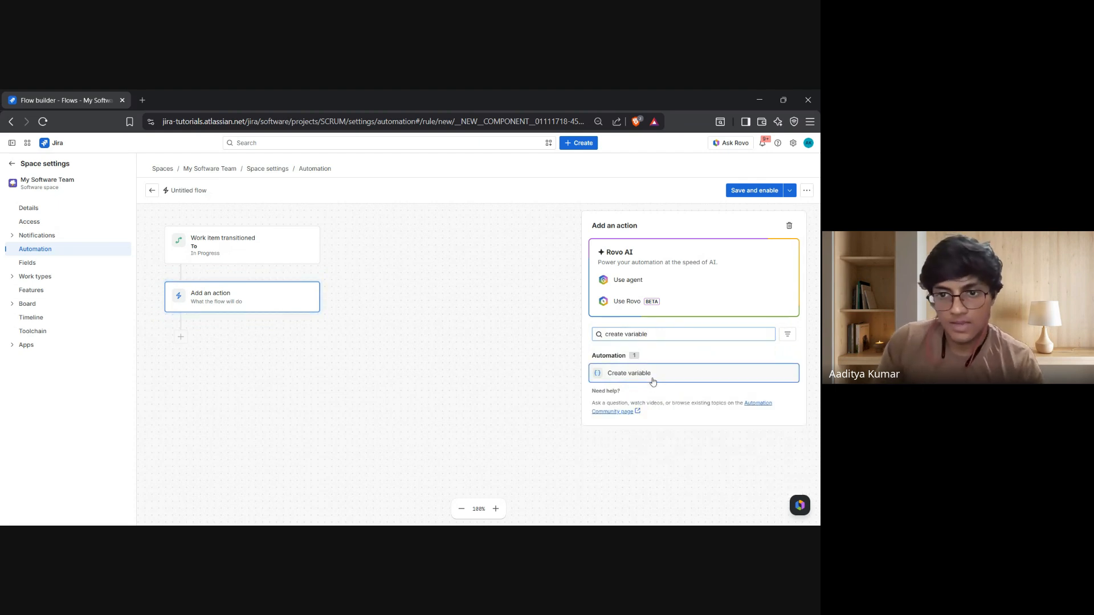
left_click(653, 375)
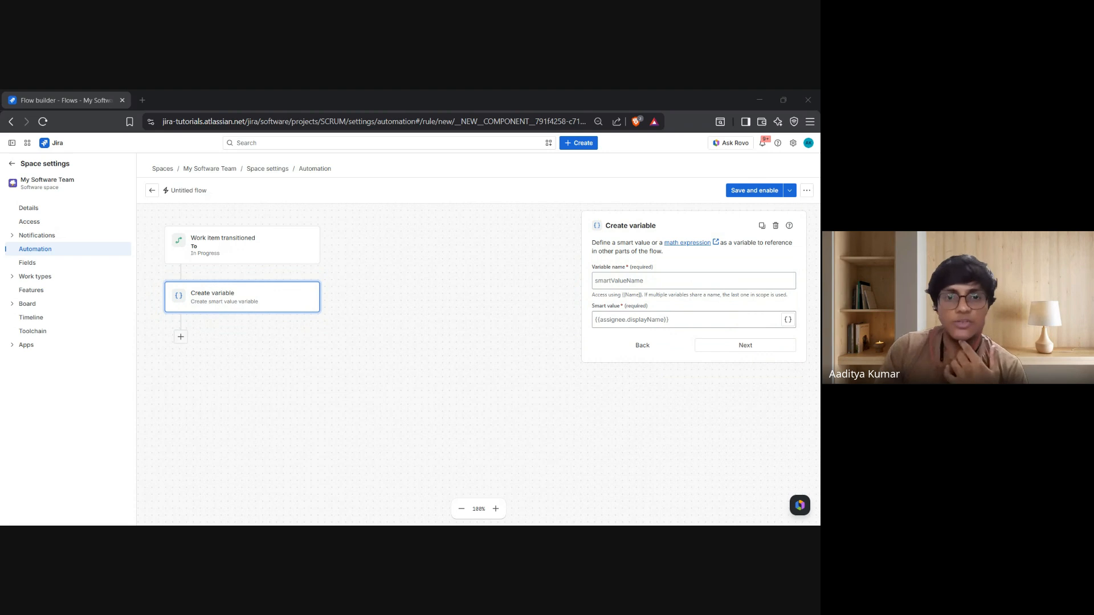
- Name the variable currentVersion and set its smart value to January 2026
left_click(688, 281)
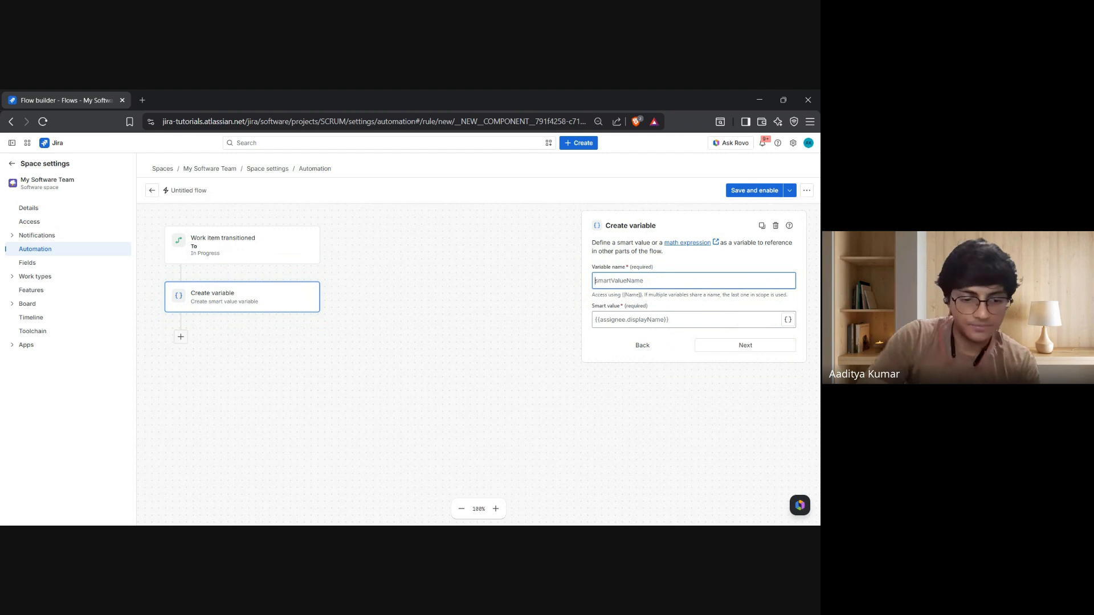
key("alt+Tab")
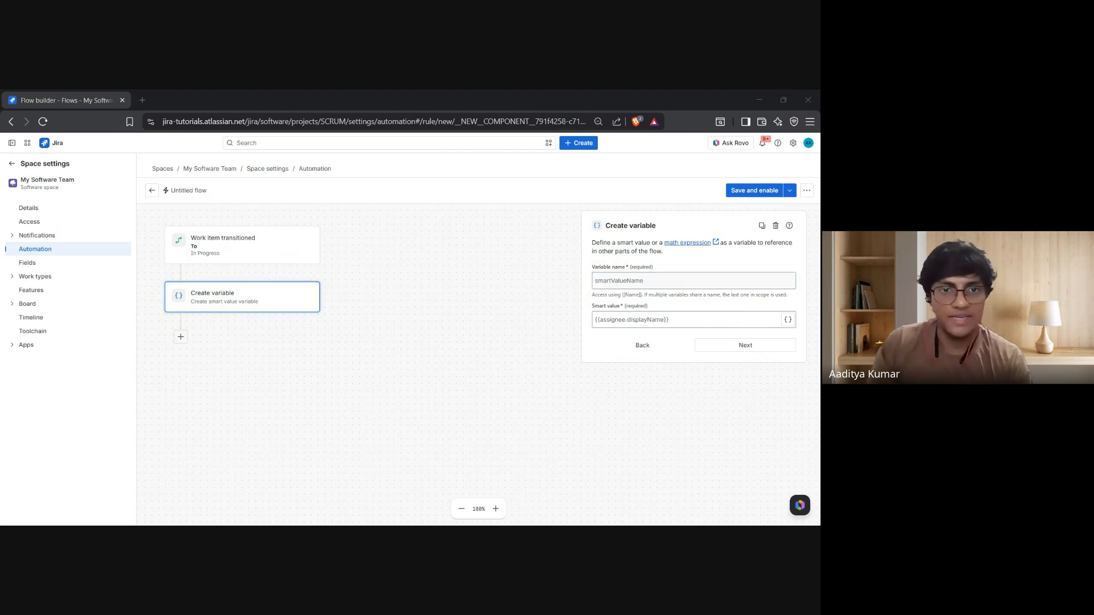
key("alt+Tab")
type("c")
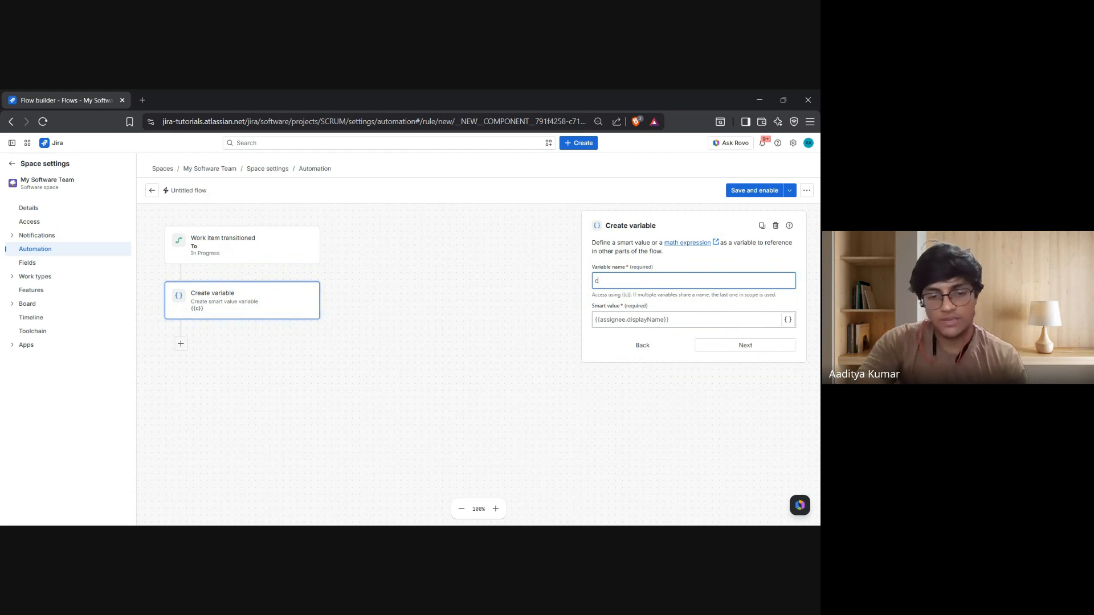
type("urrentVersion")
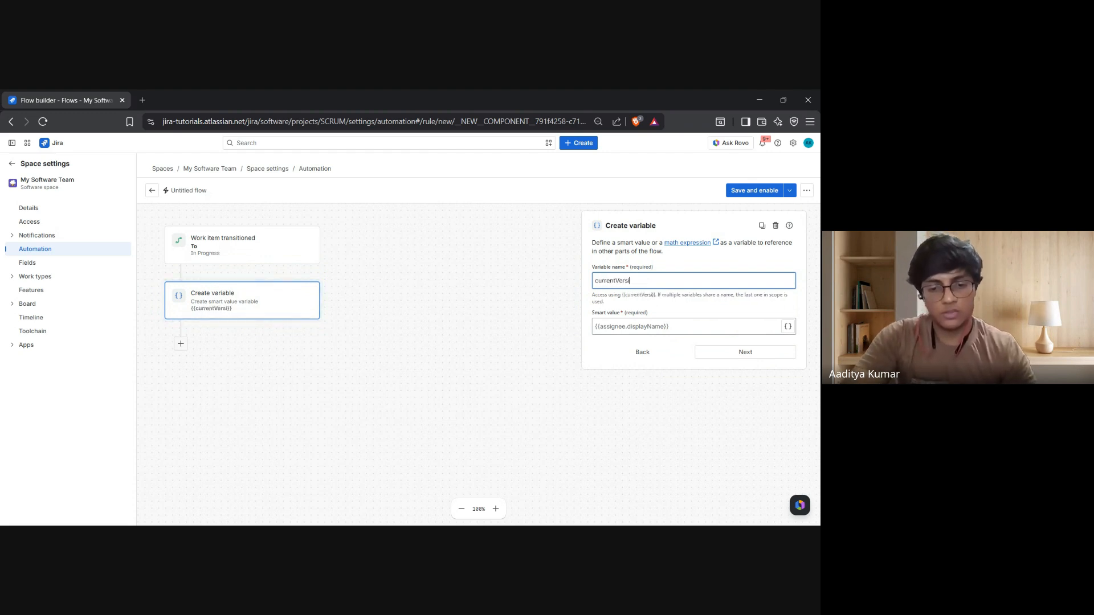
left_click(664, 333)
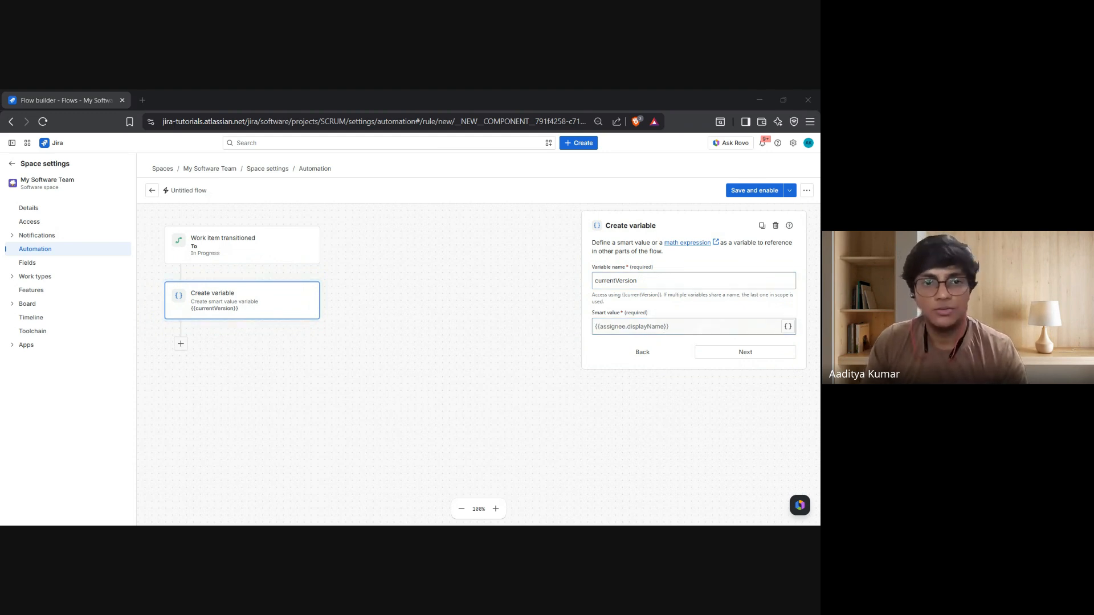
left_click(664, 327)
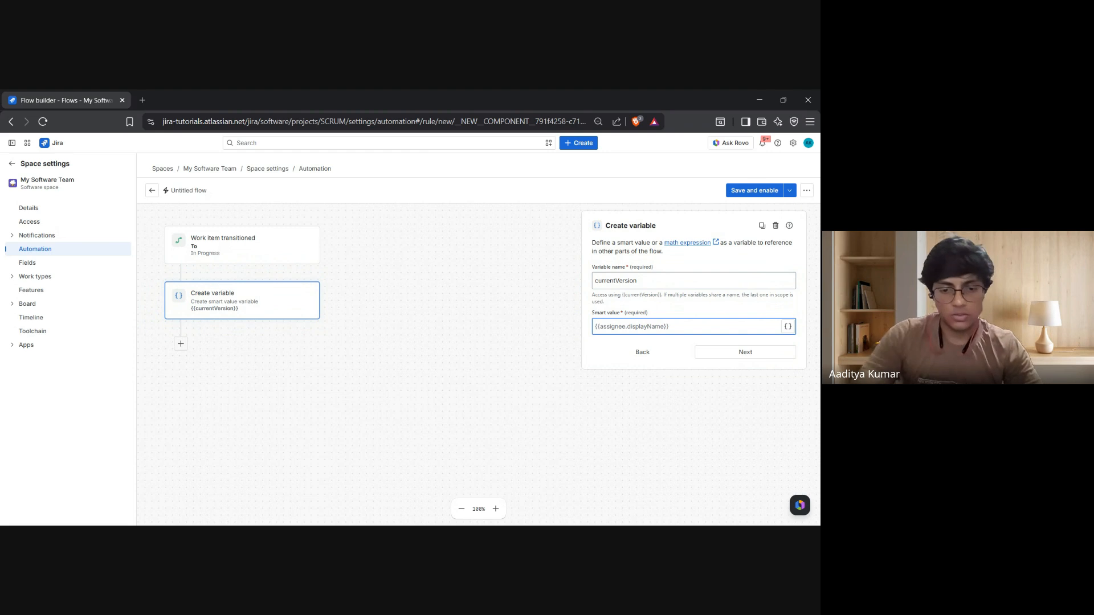
type("Januar")
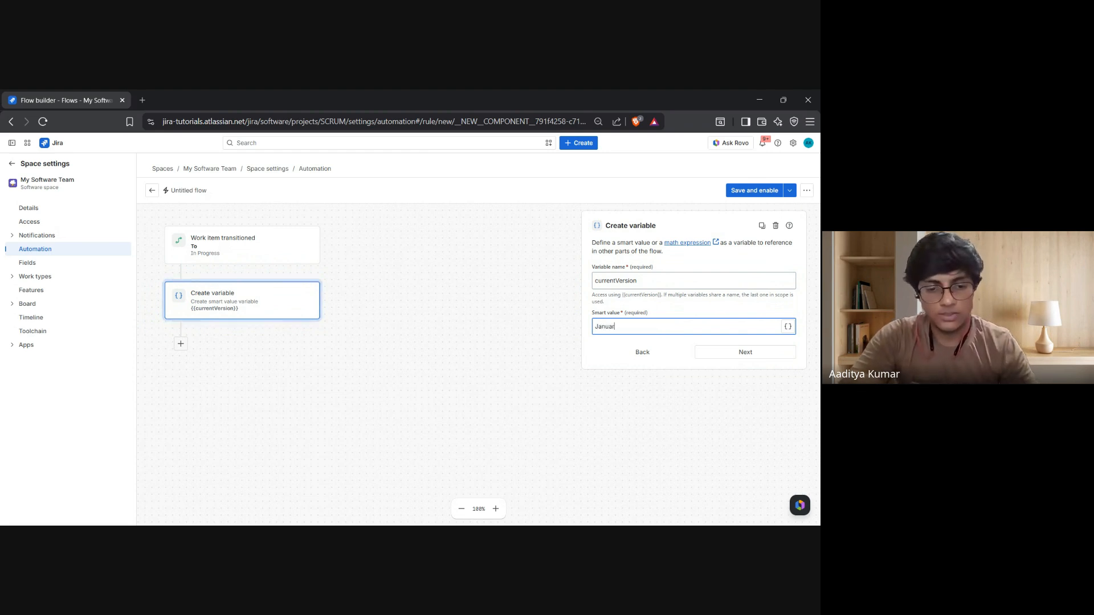
type("y 2026")
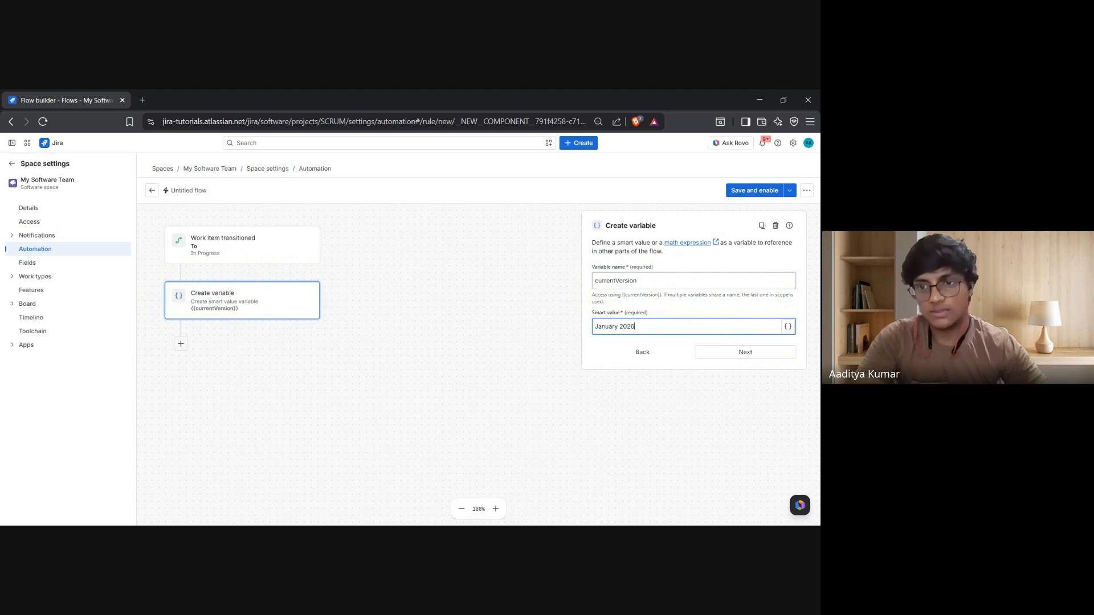
left_click(737, 355)
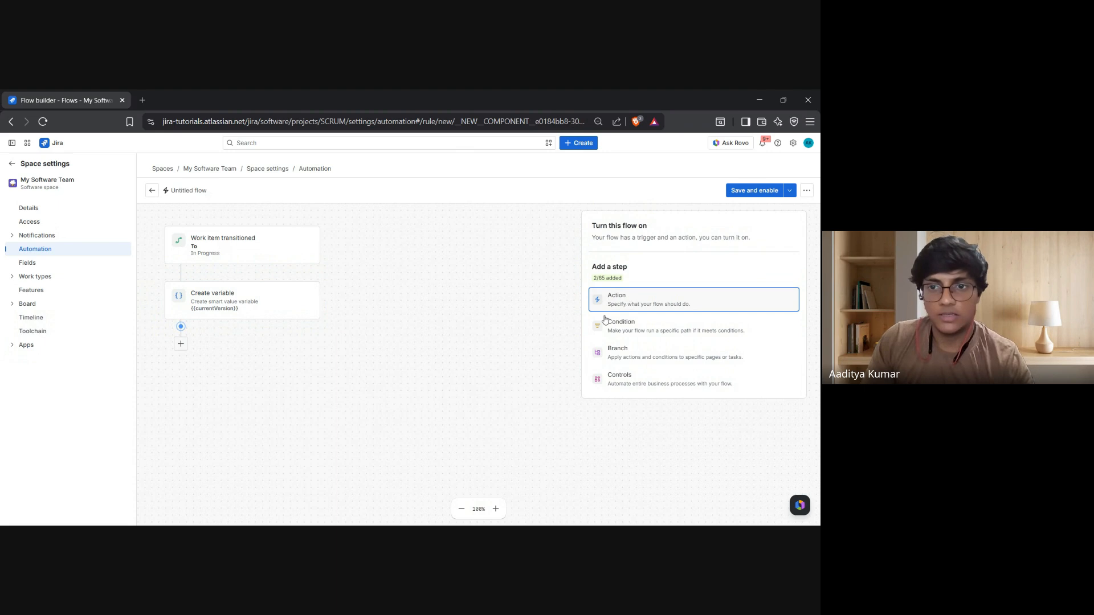
- Add a second Create variable action below the currentVersion variable
left_click(624, 308)
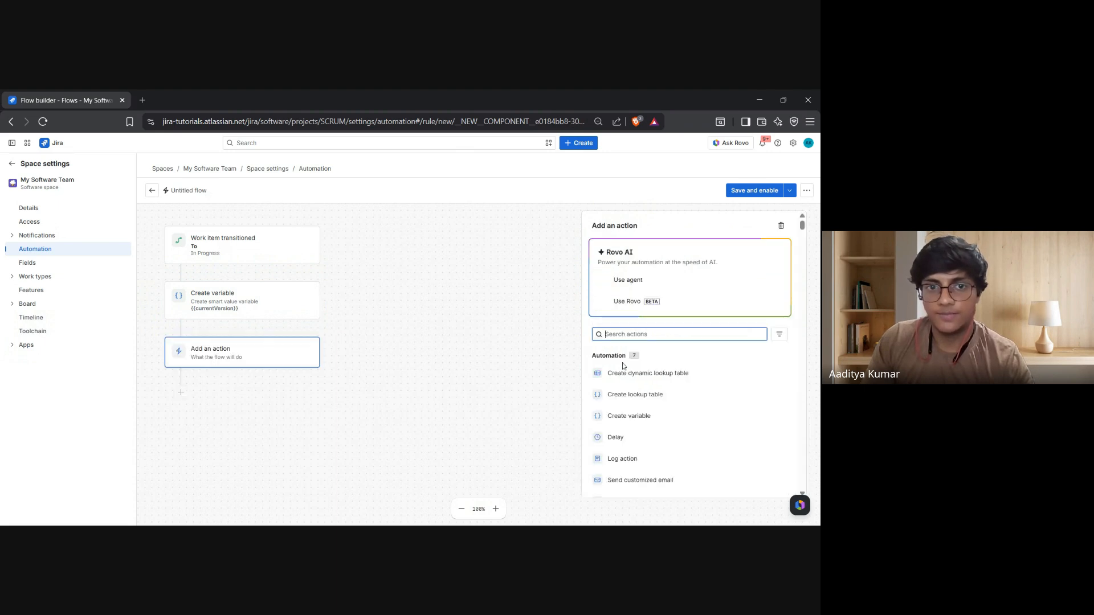
type("var")
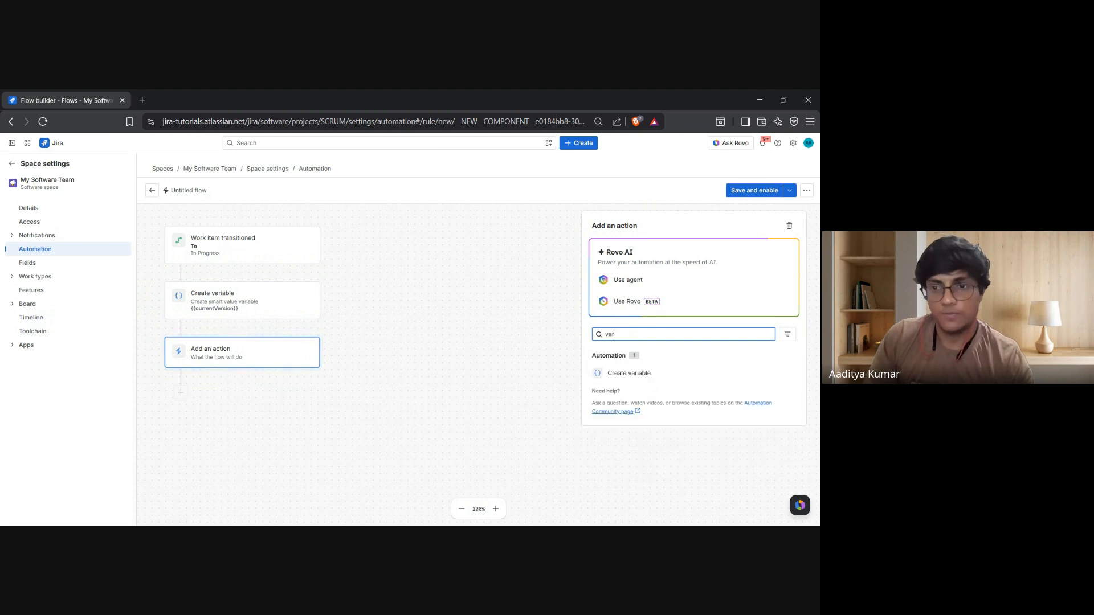
left_click(632, 373)
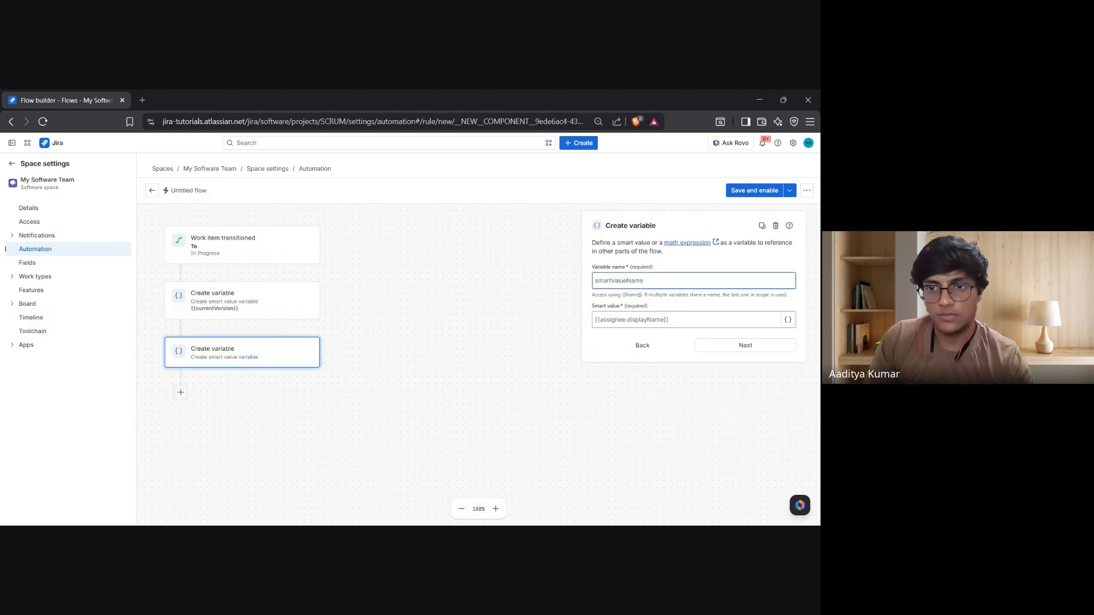
- Name the second variable priviousVersion
key("alt+Tab")
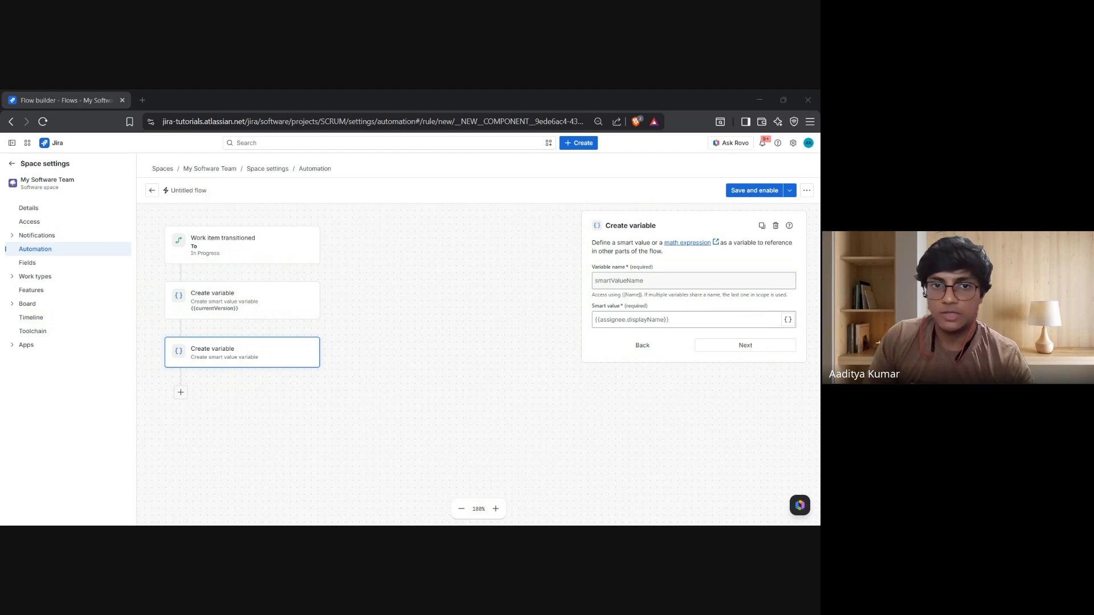
key("alt+Tab")
type("prio")
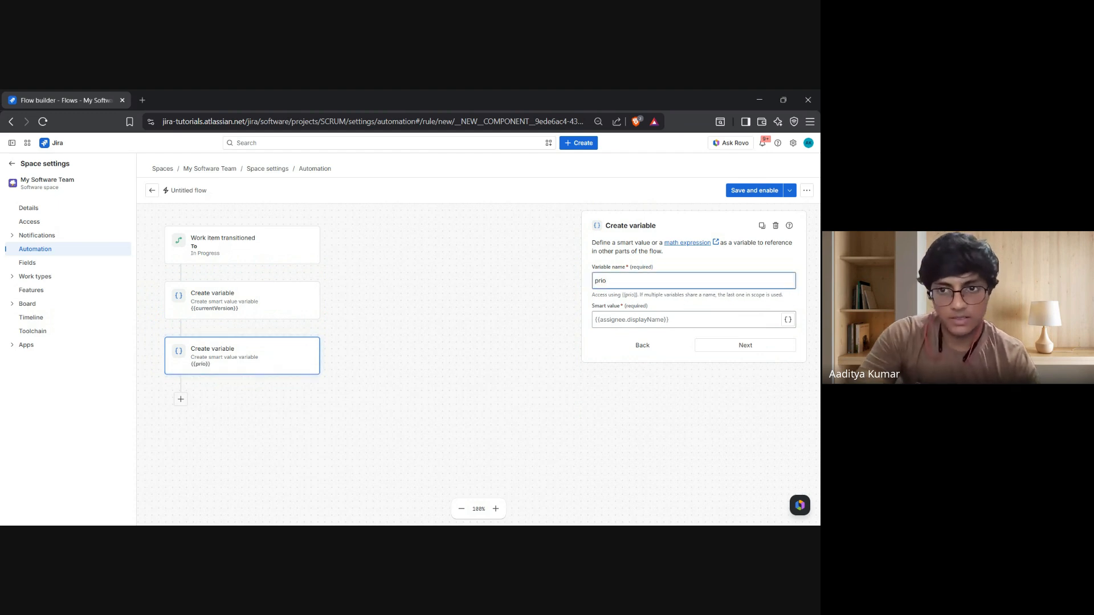
key("BackSpace")
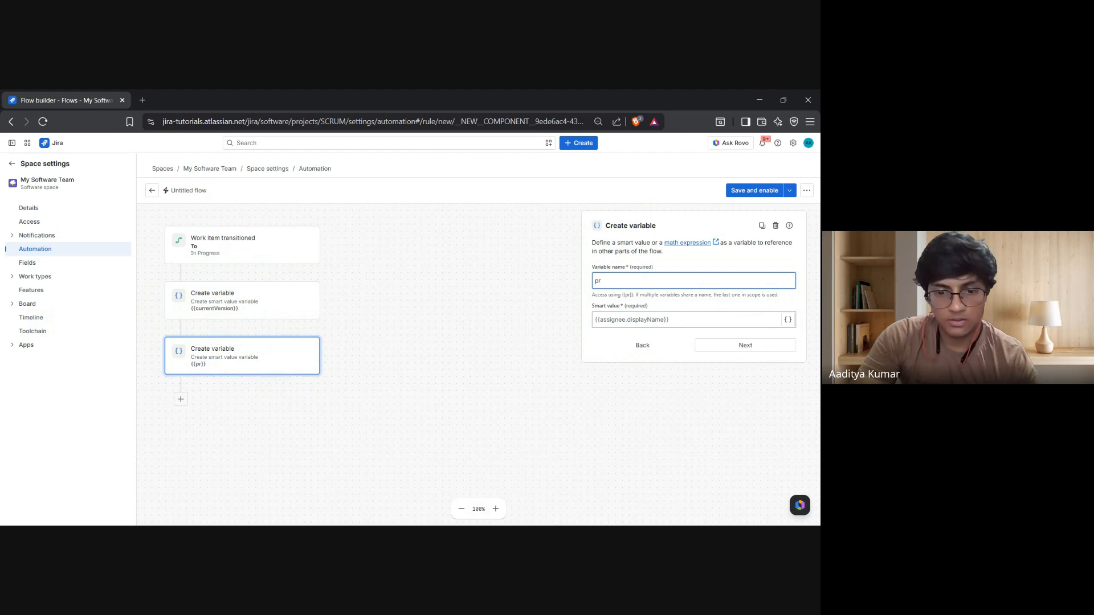
type("viousver")
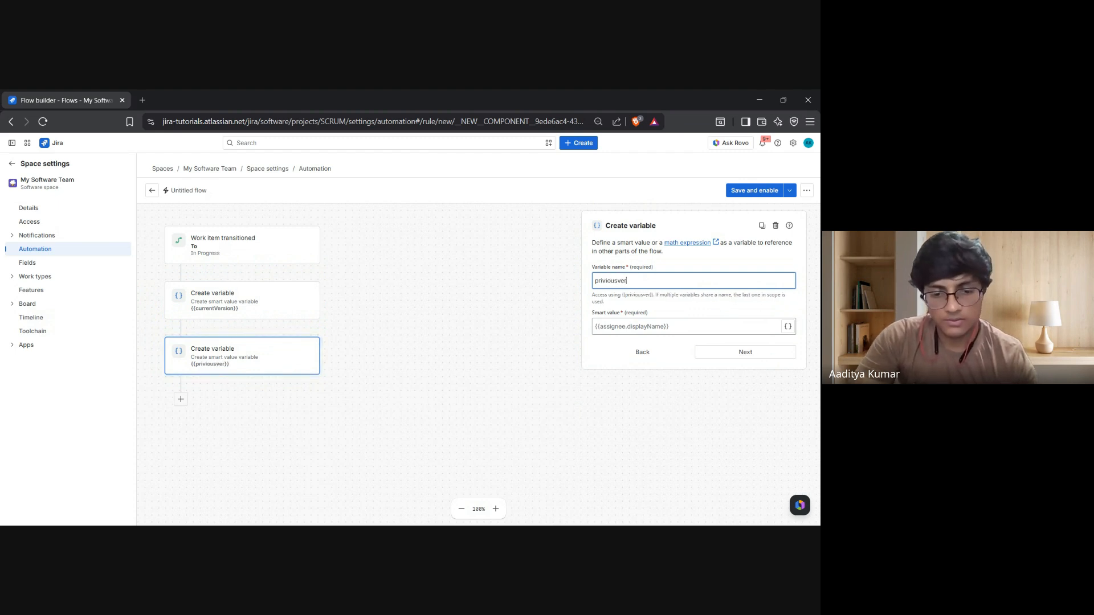
key("BackSpace")
key("BackSpace")
key("BackSpace")
type("Versi")
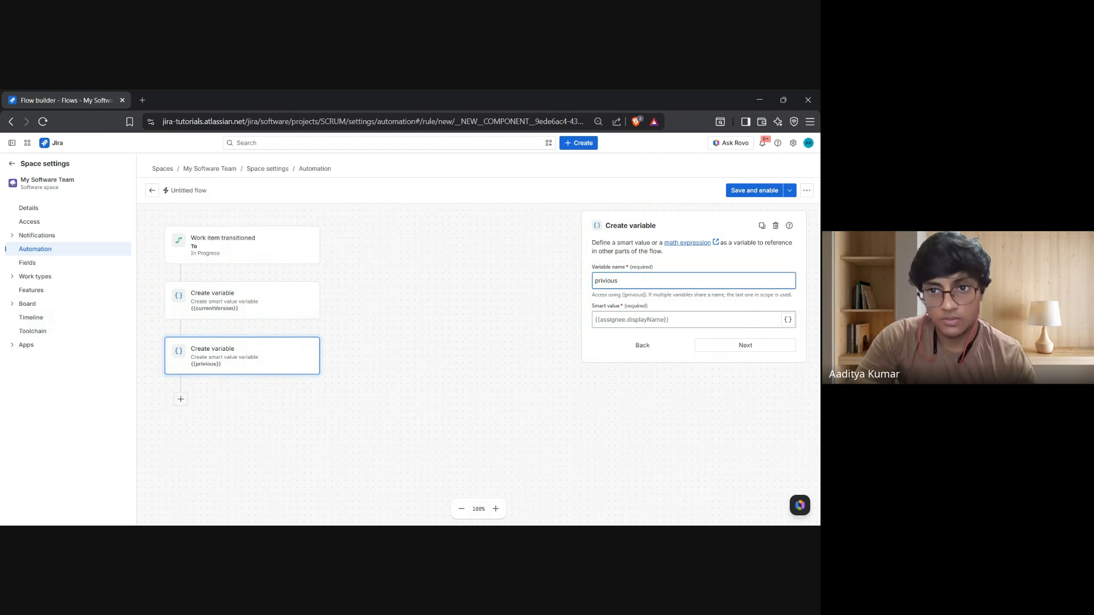
type("on")
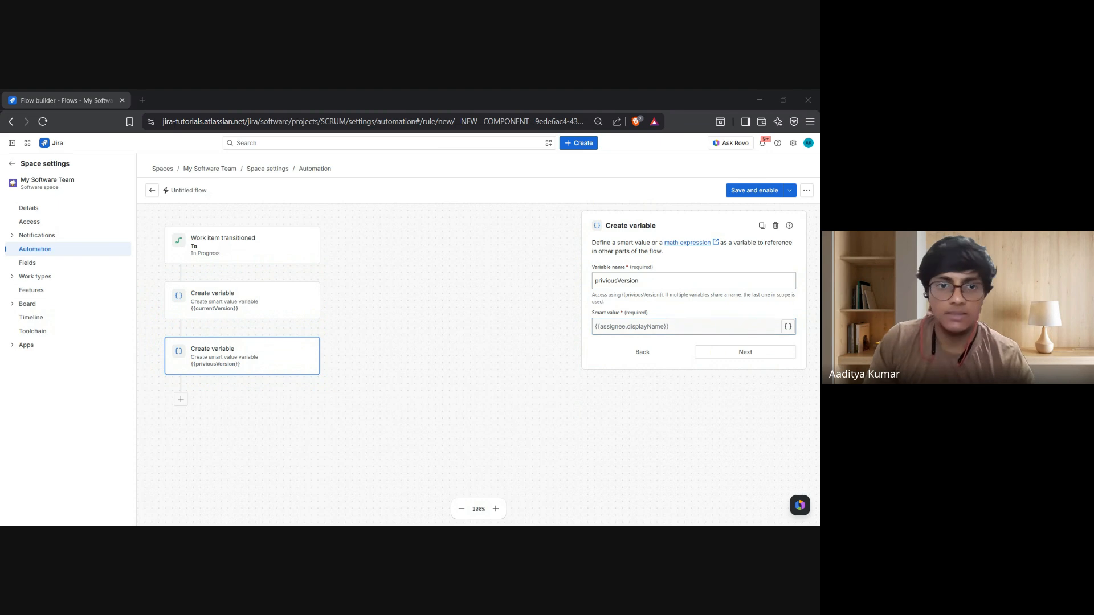
- Set the smart value of the priviousVersion variable to October 2025
key("alt+Tab")
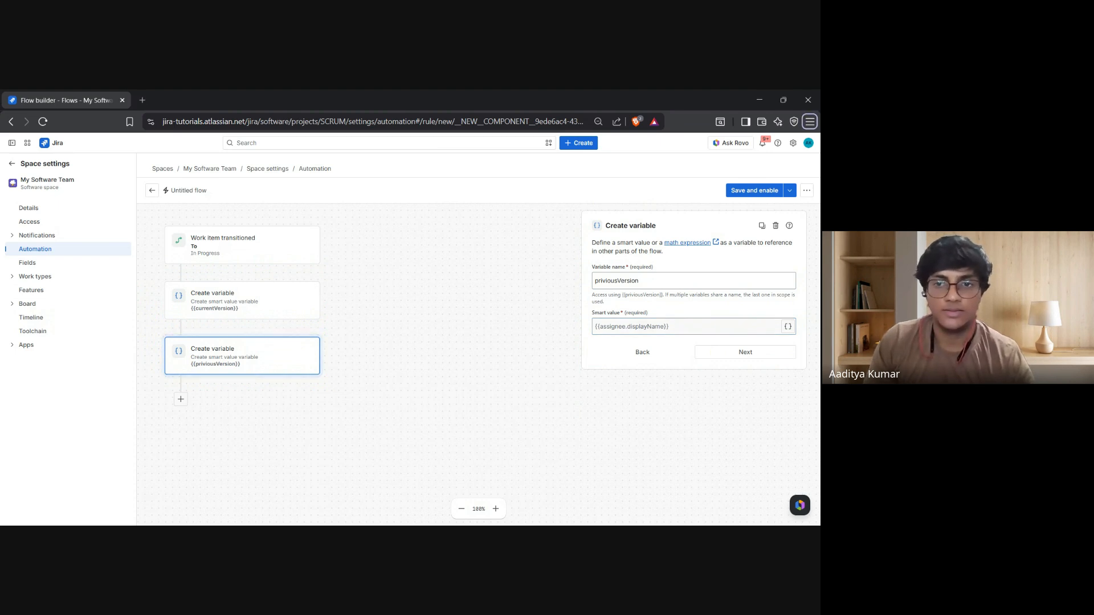
left_click(687, 327)
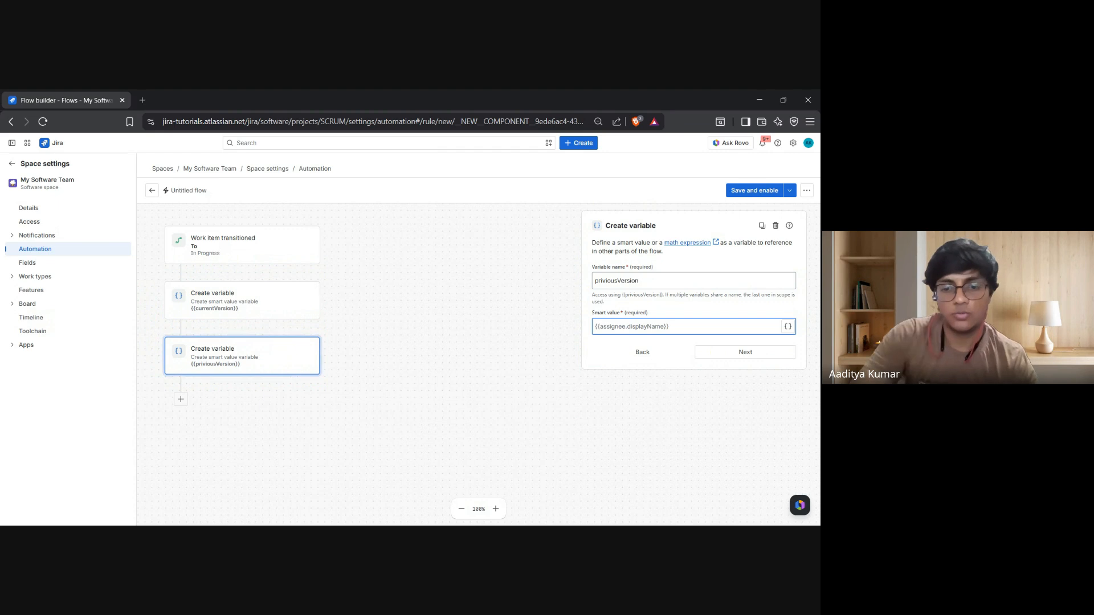
type("October 2025")
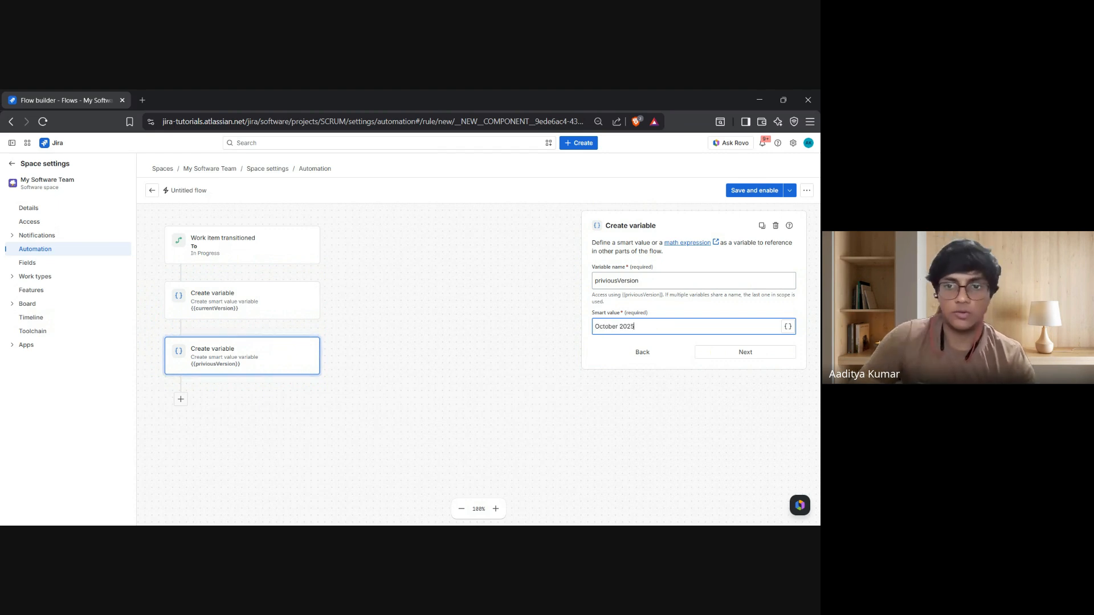
left_click(744, 352)
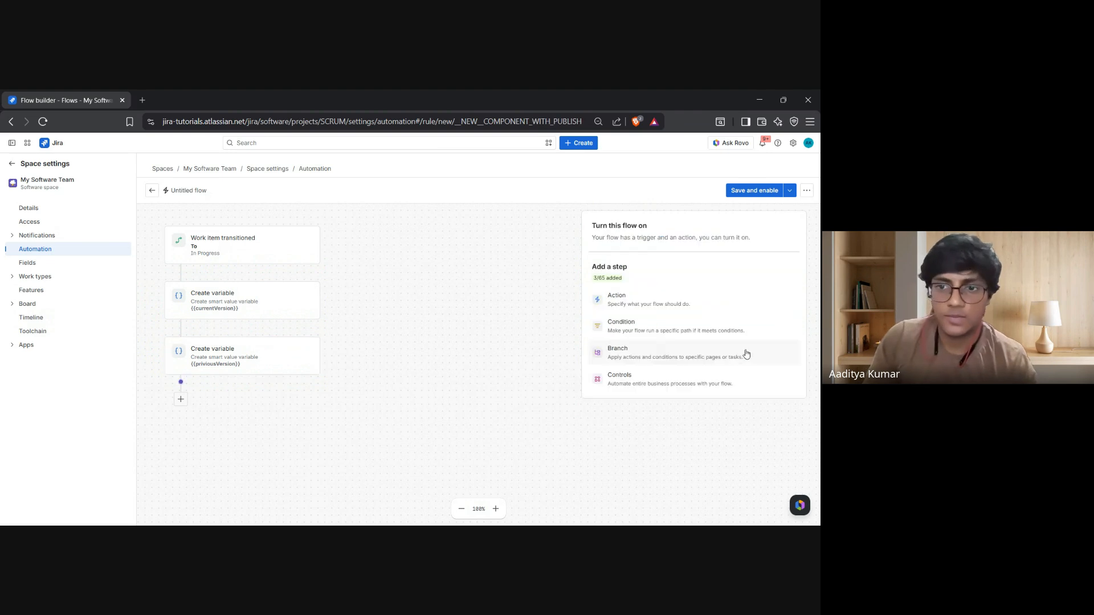
left_click(645, 305)
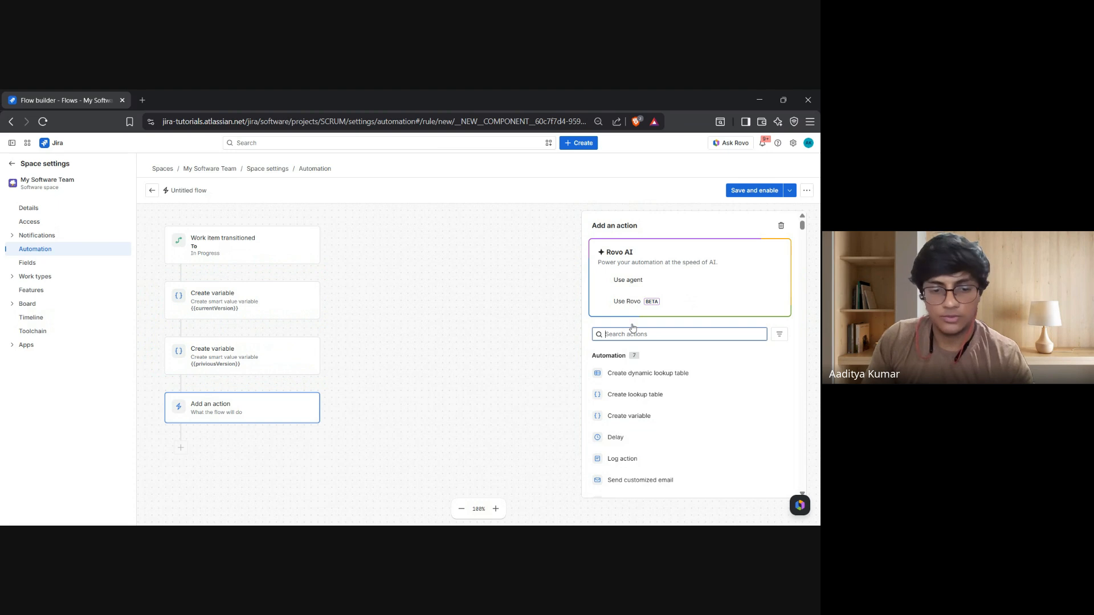
left_click(655, 309)
key("c")
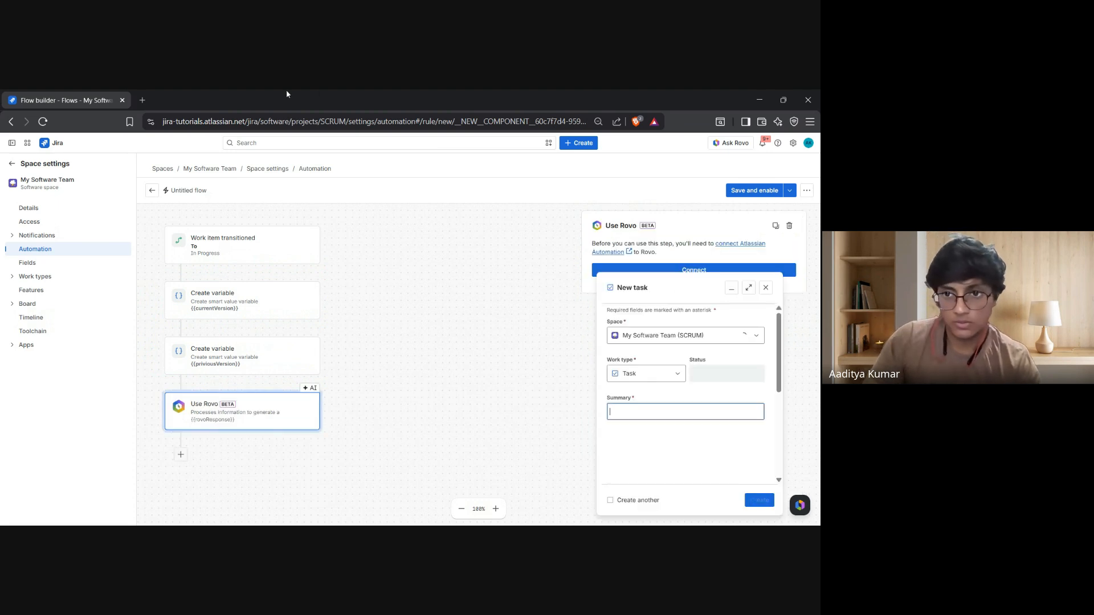
left_click(766, 288)
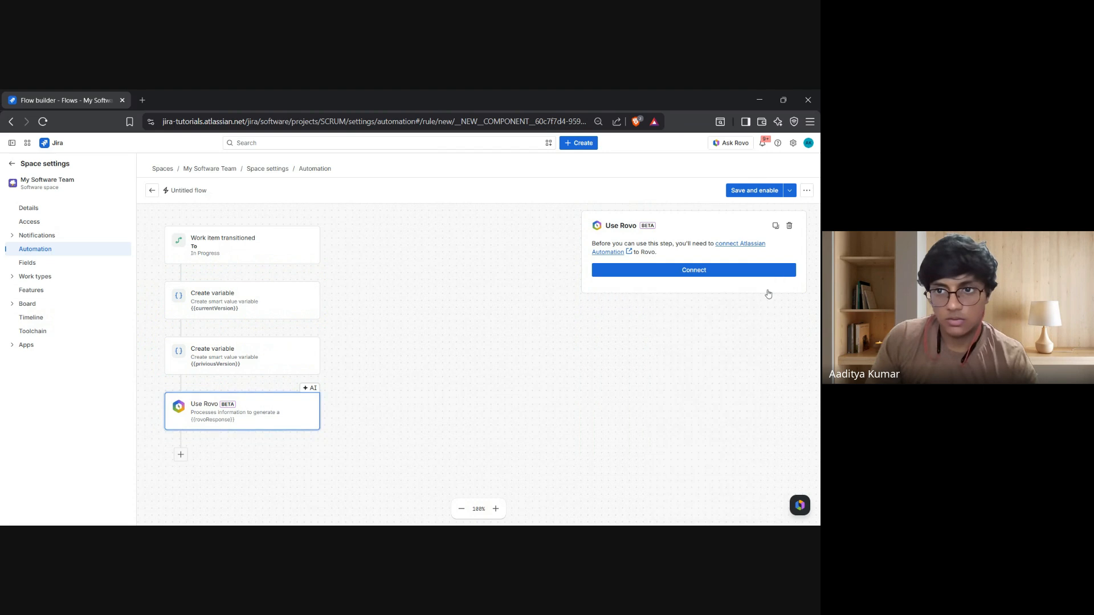
left_click(304, 395)
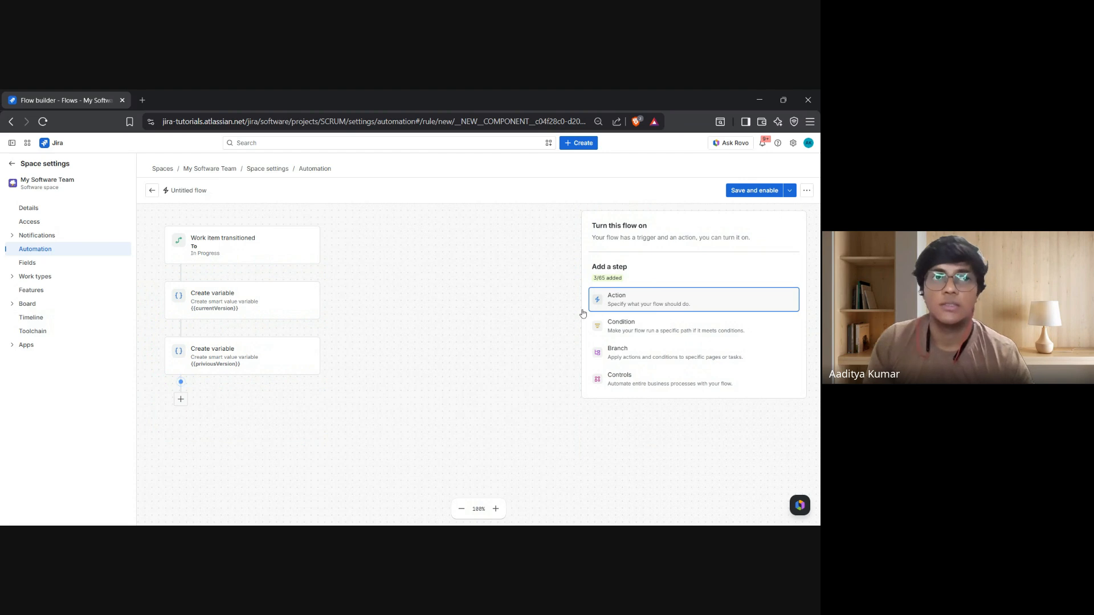
key("ctrl+z")
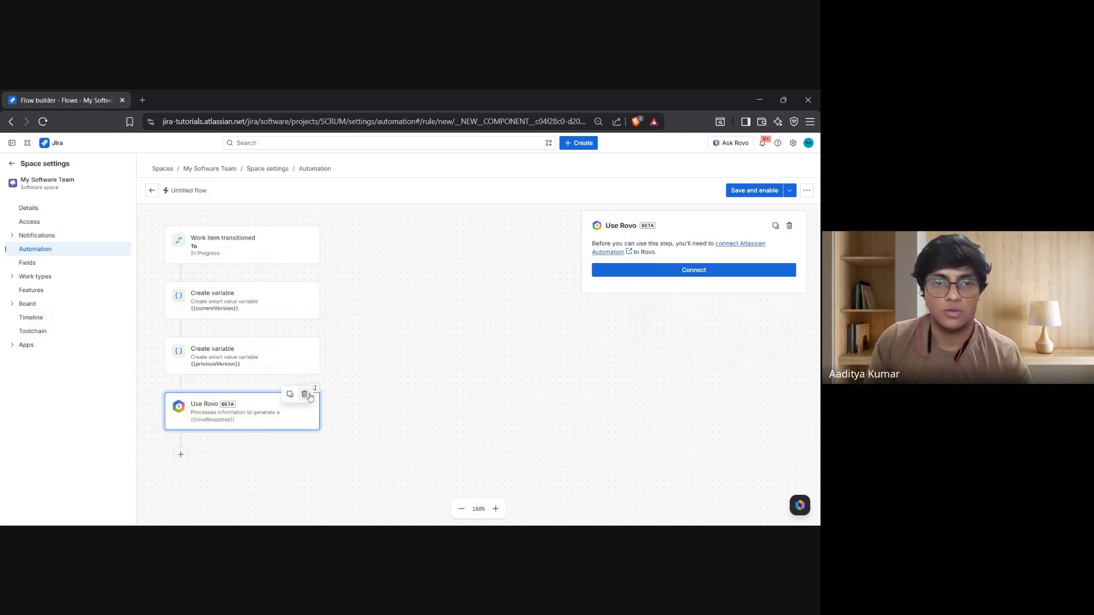
left_click(306, 394)
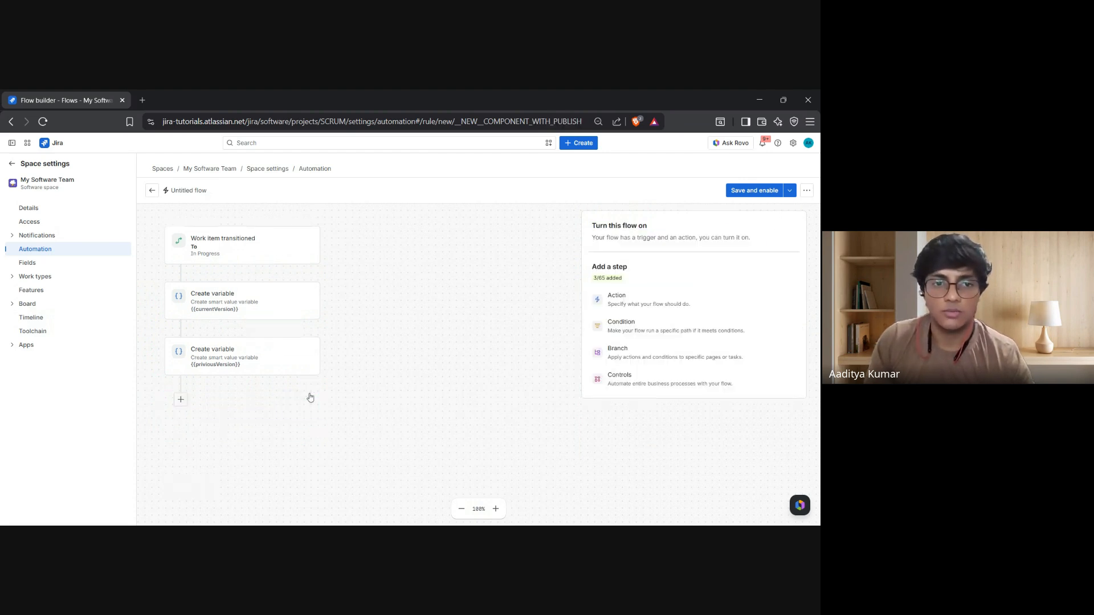
- Add a third Create variable action below the priviousVersion variable and name it nextVersion
left_click(662, 300)
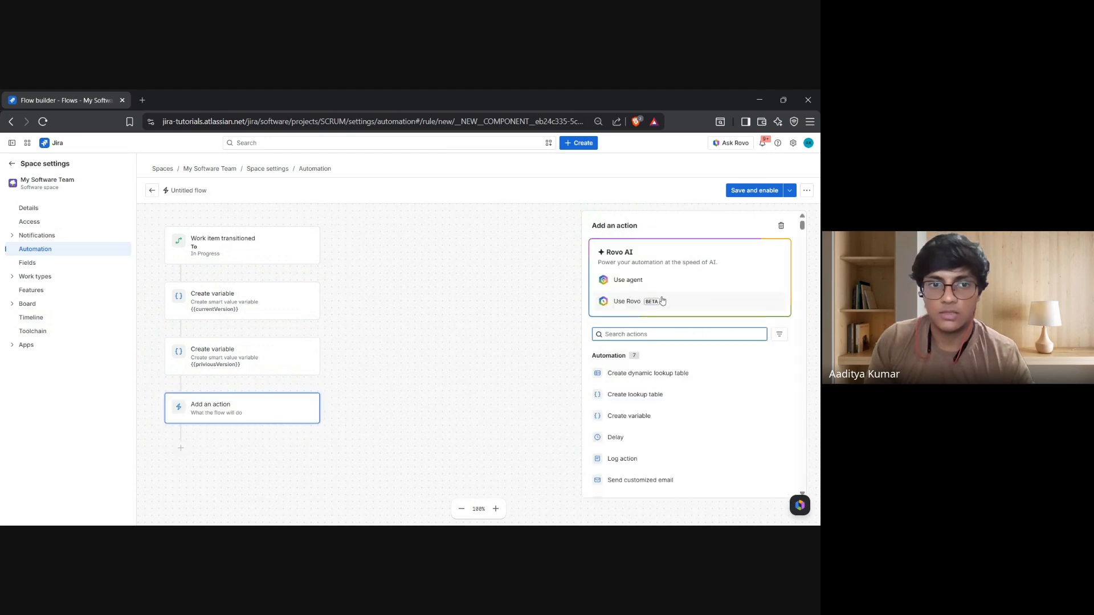
type("var")
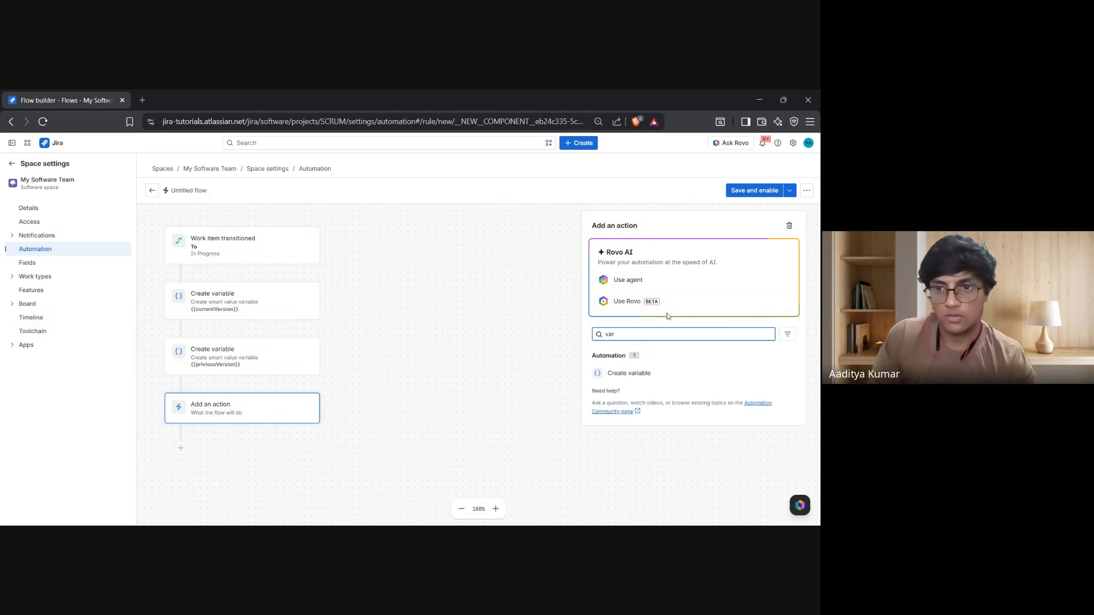
left_click(648, 381)
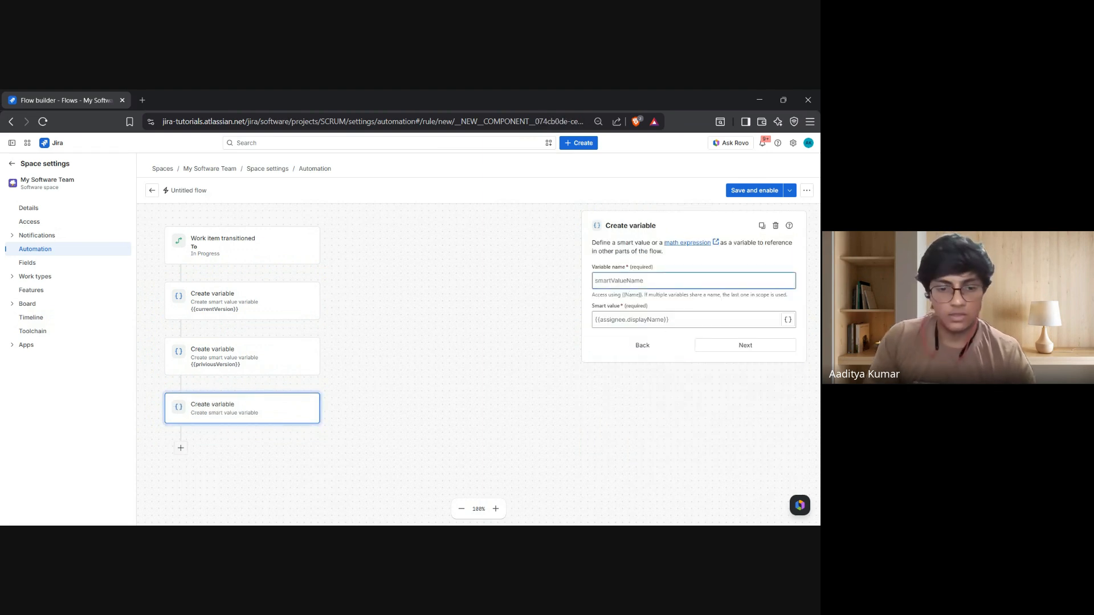
type("nextVersion")
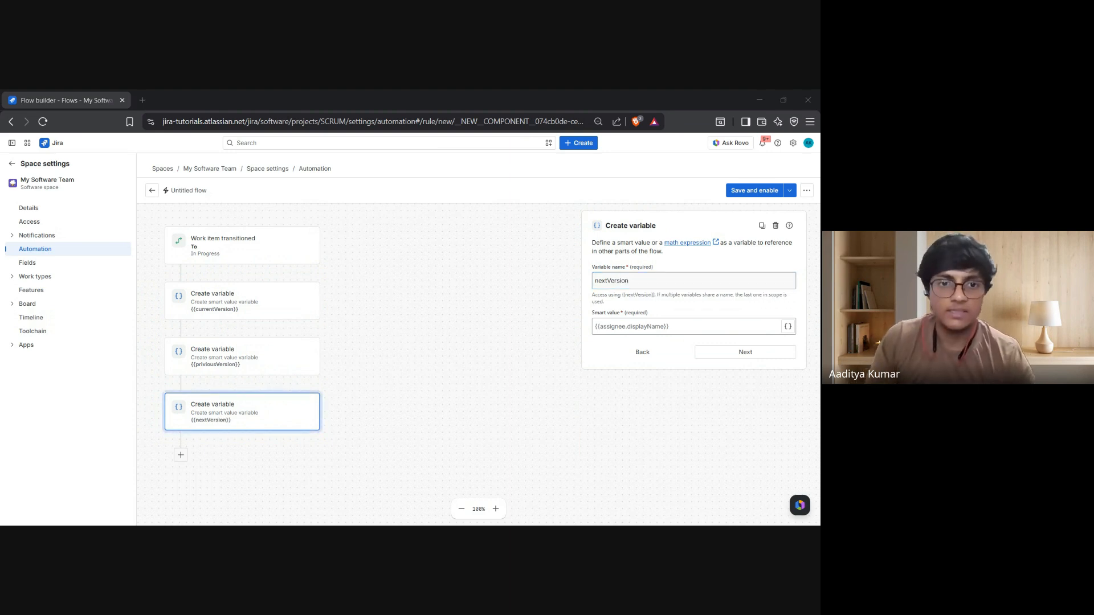
- Set the smart value of the nextVersion variable to April 2026 and complete the action
left_click(652, 325)
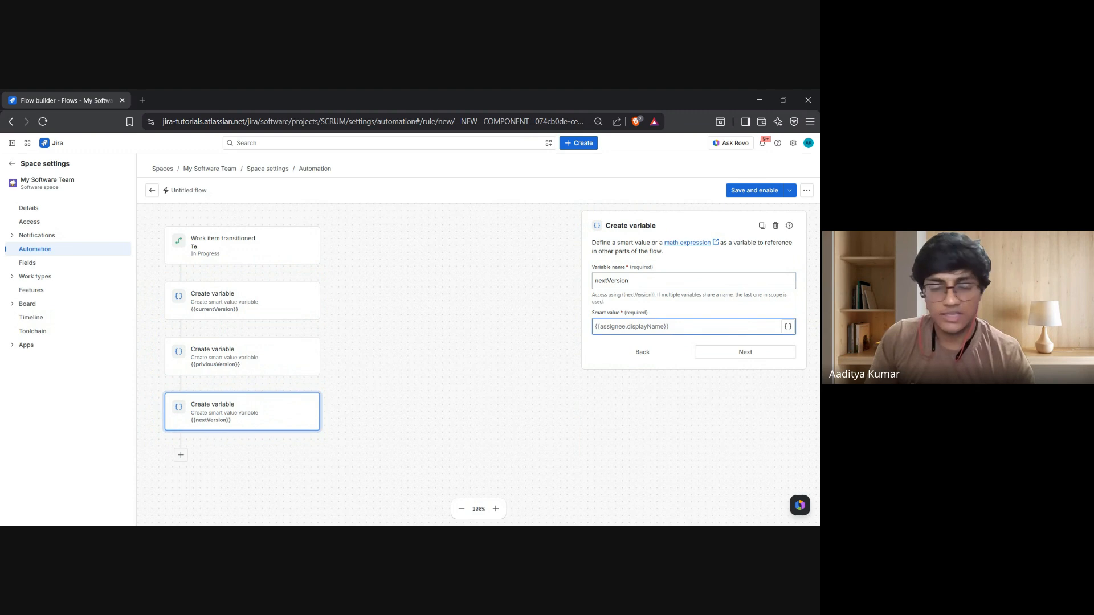
type("A")
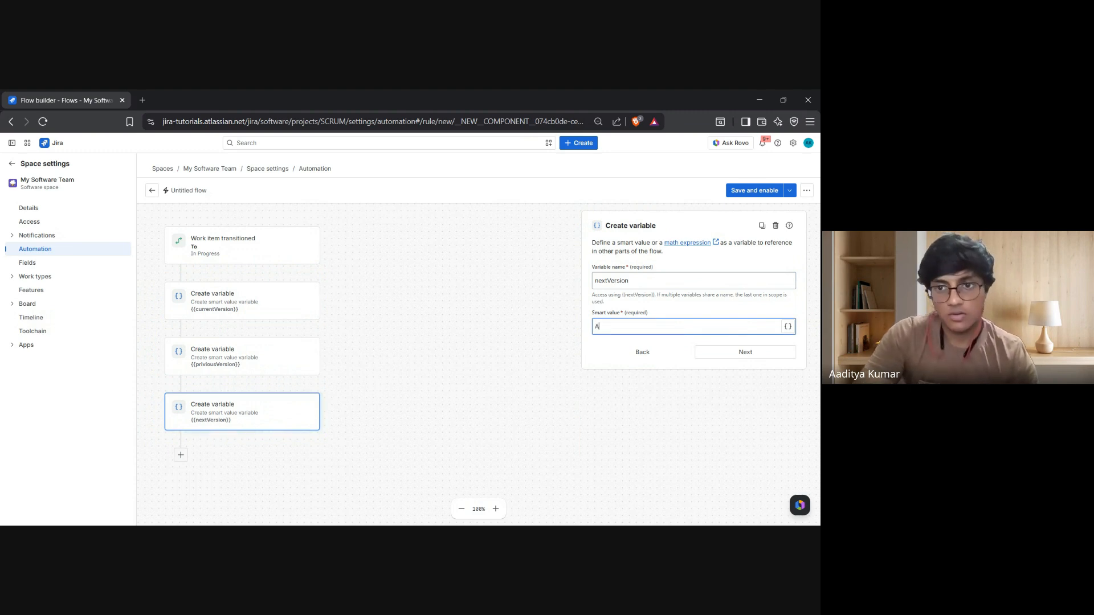
type("rpril 2026")
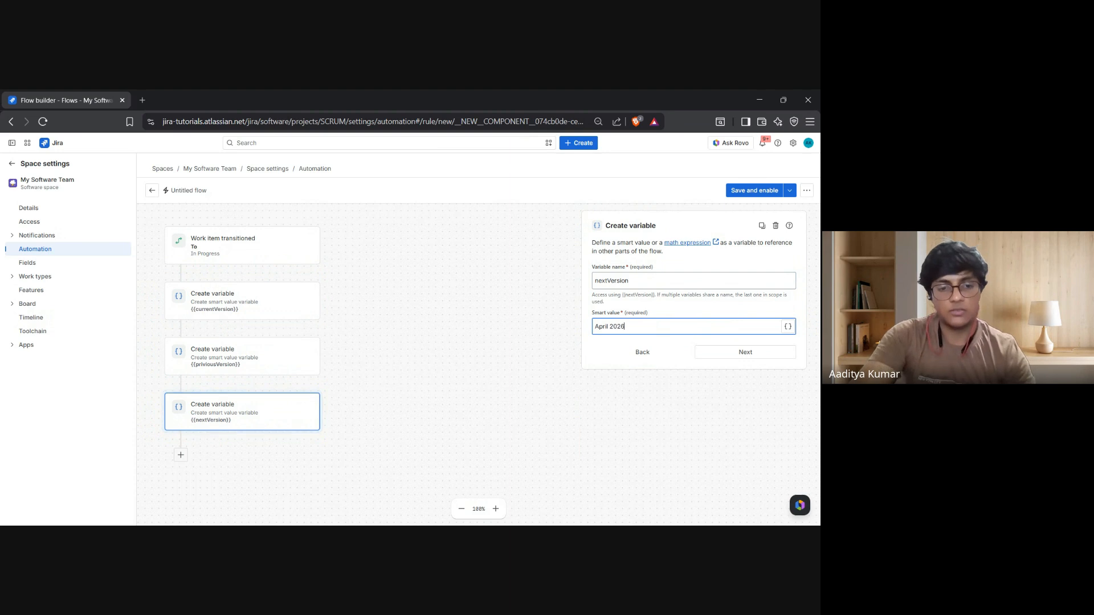
key("alt+Tab")
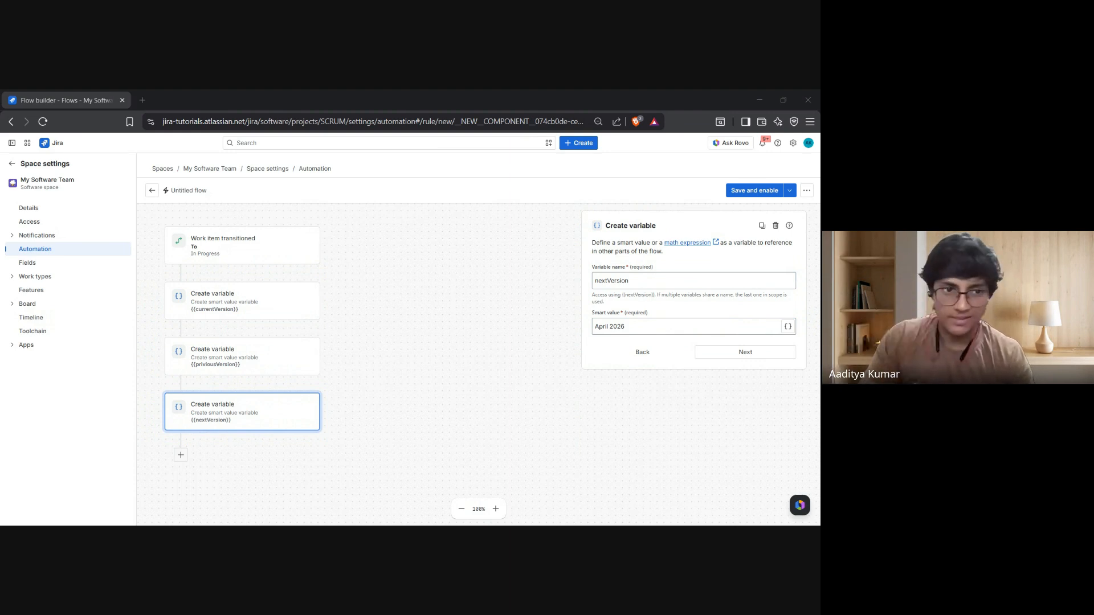
key("alt+Tab")
left_click_drag(626, 327, 590, 336)
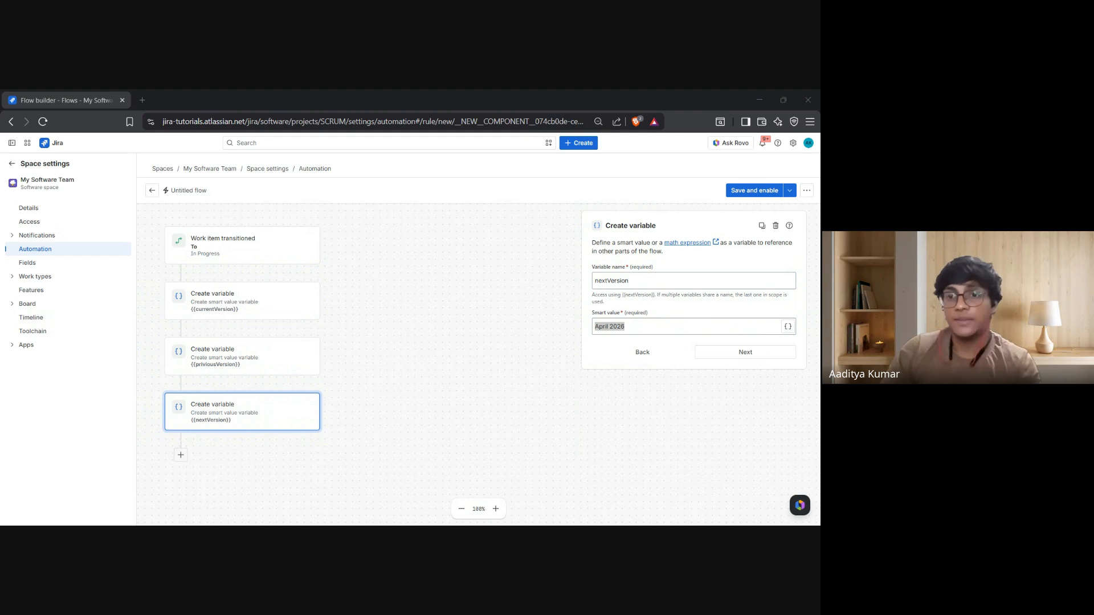
key("alt+Tab")
left_click(640, 325)
left_click(723, 358)
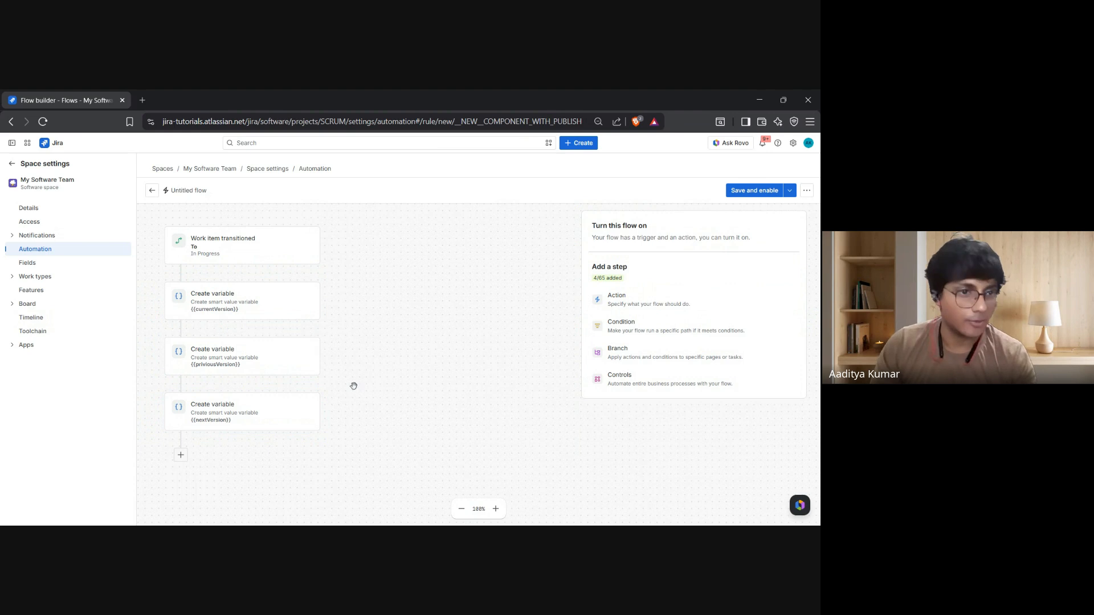
key("alt+Tab")
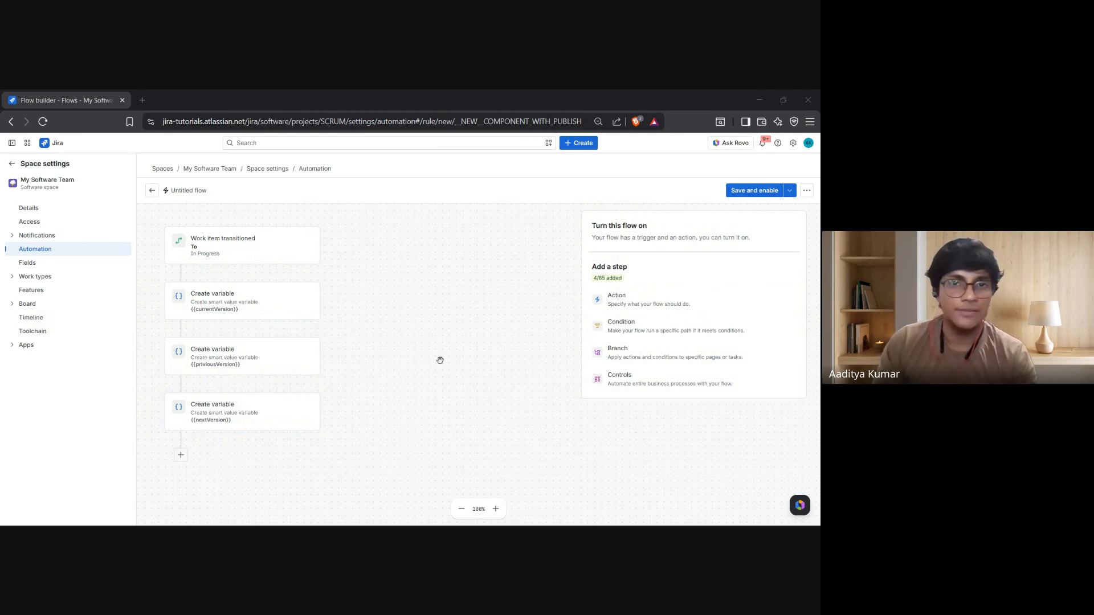
key("alt+Tab")
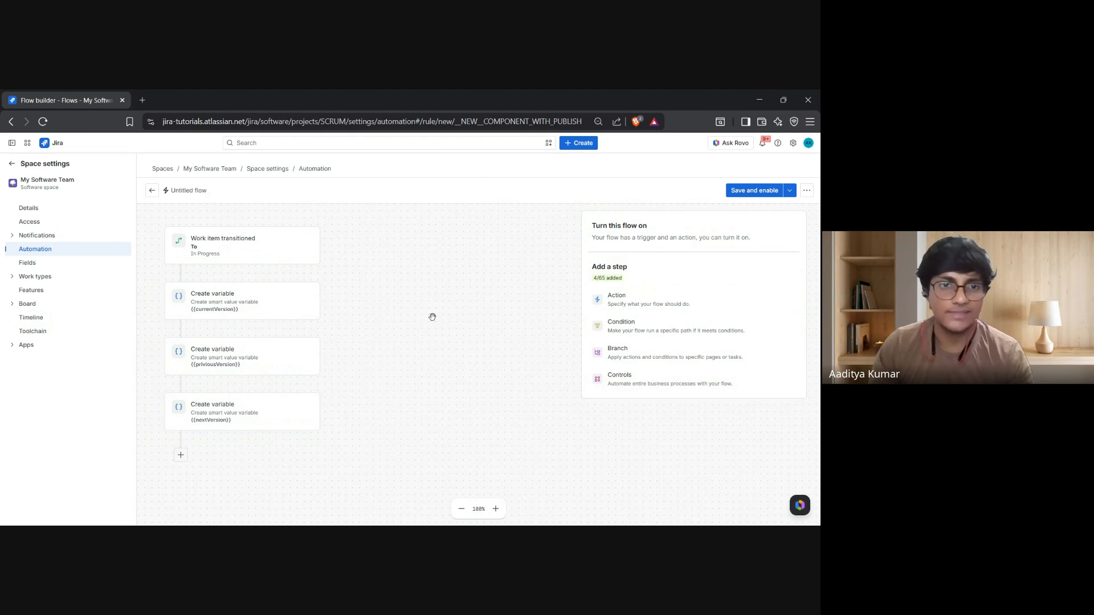
key("alt+Tab")
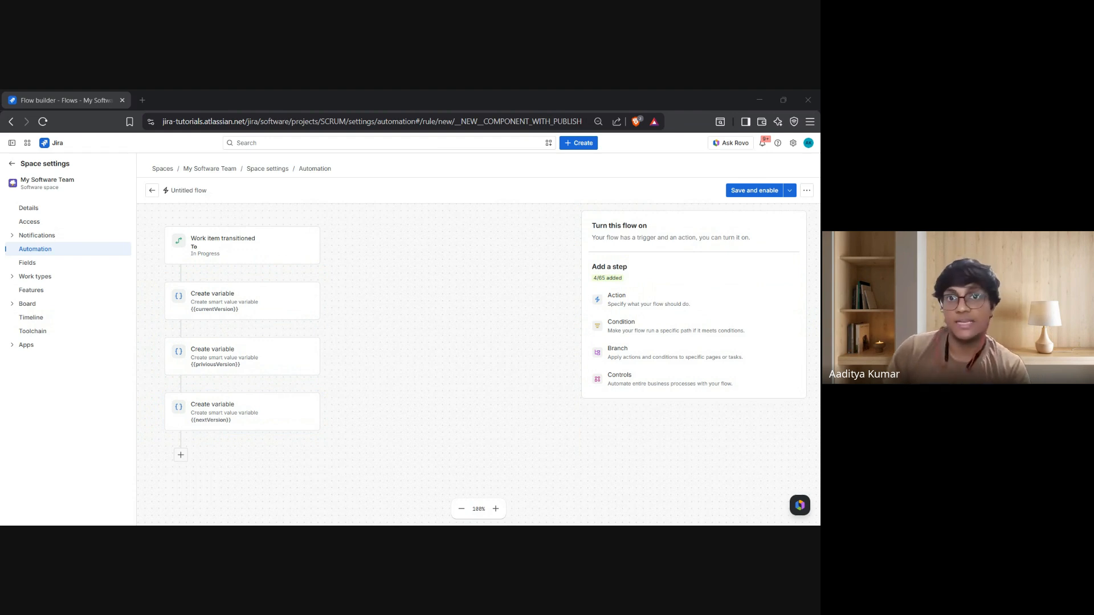
key("alt+Tab")
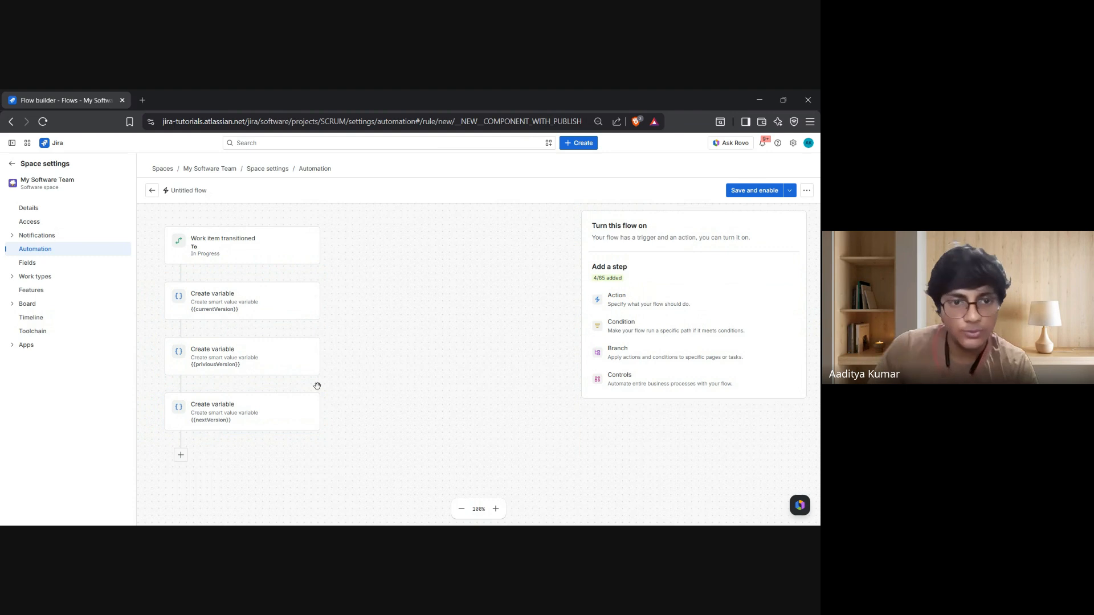
- Add a Comment on work item action below the nextVersion variable
left_click(180, 454)
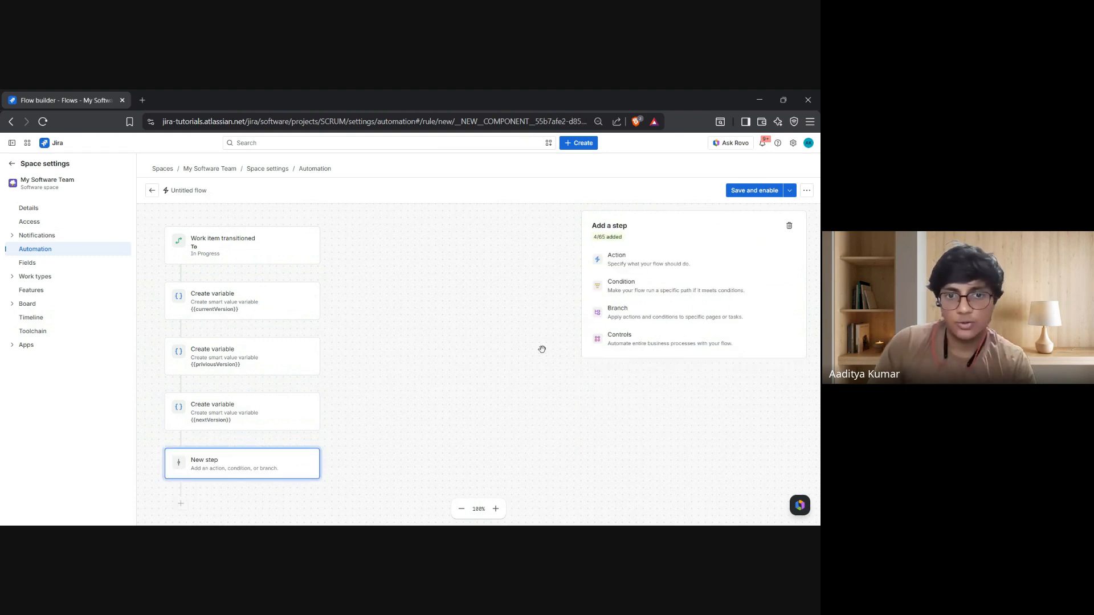
left_click(637, 266)
type("comment")
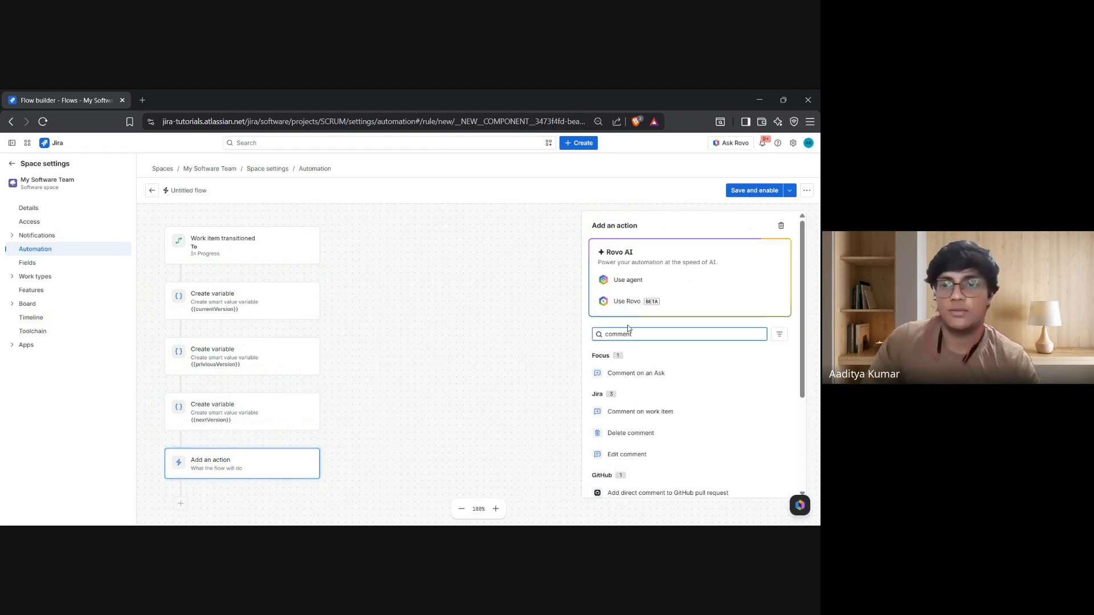
left_click(653, 412)
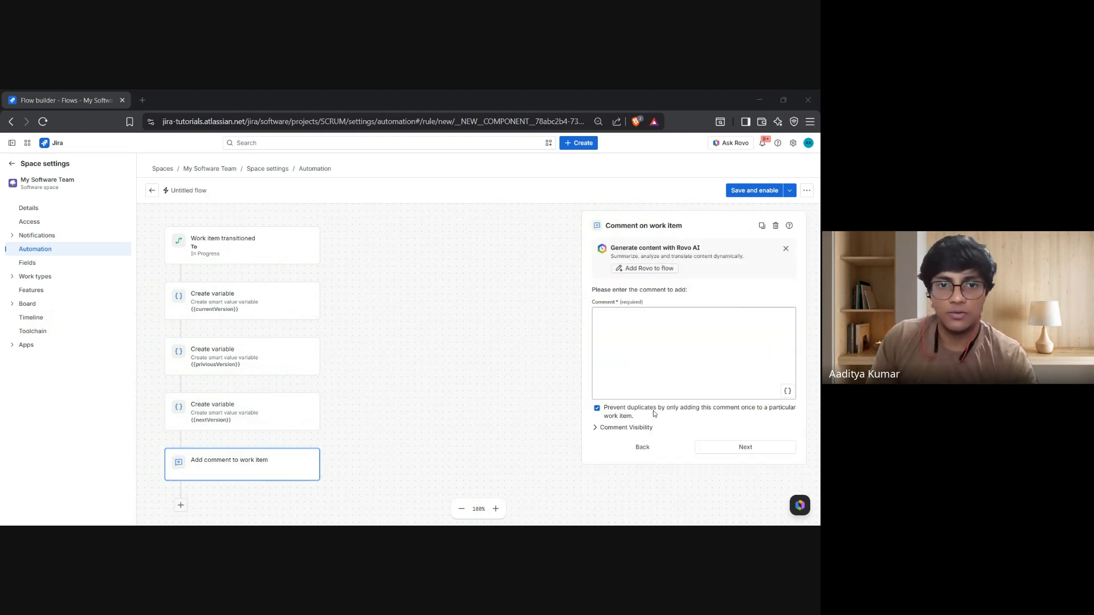
- Write the comment on separate lines as Current version: {{currentVersion}}, Previous Version: {{previousVersion}} and Next Version: {{nextVersion}}
left_click(684, 347)
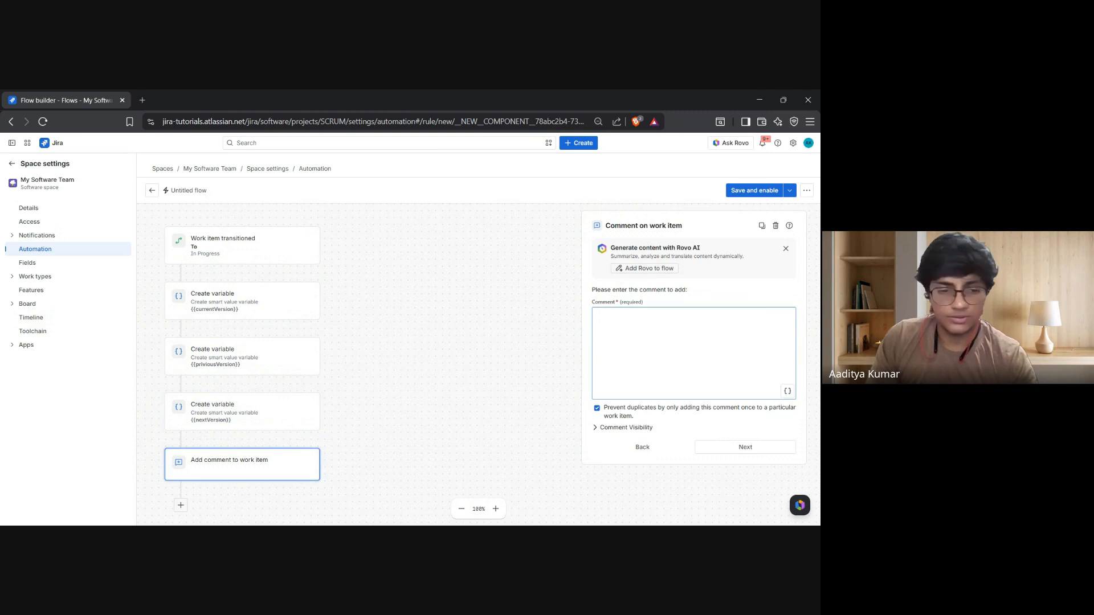
type("C")
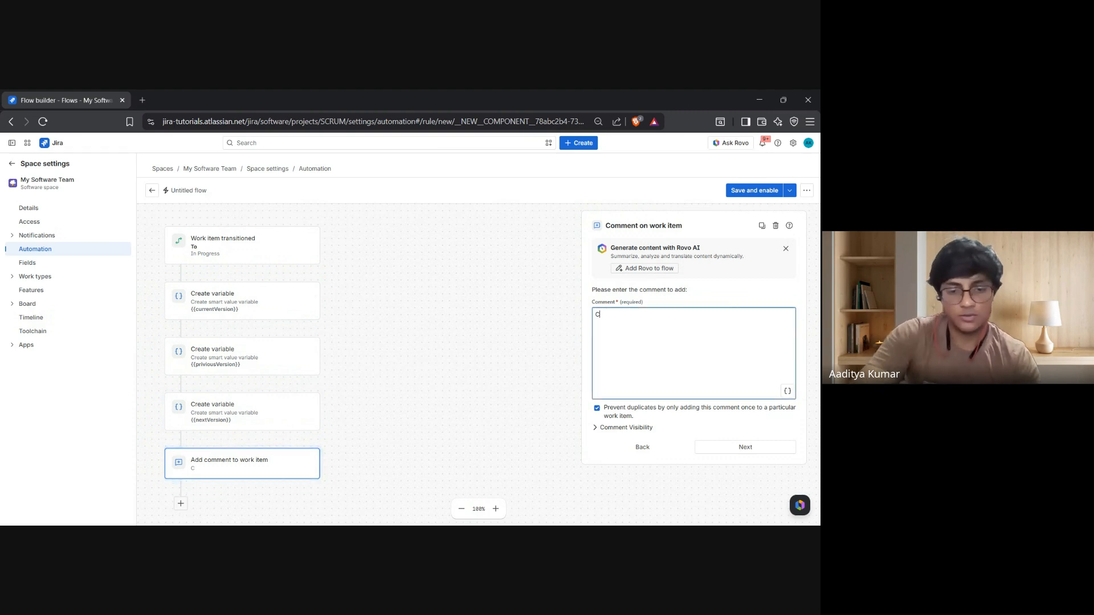
type("urrent")
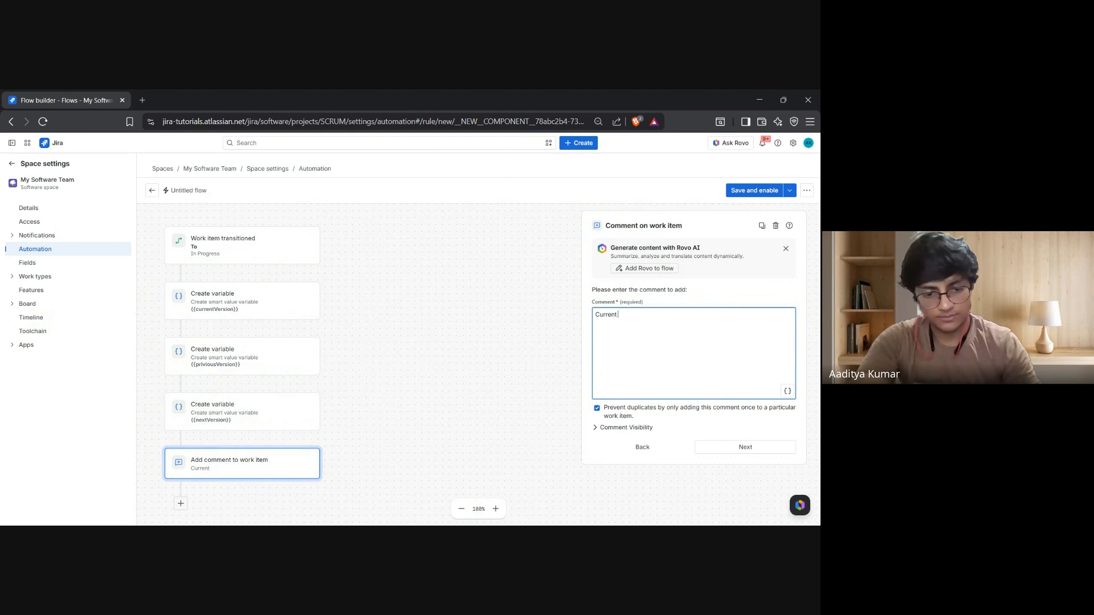
type(" version")
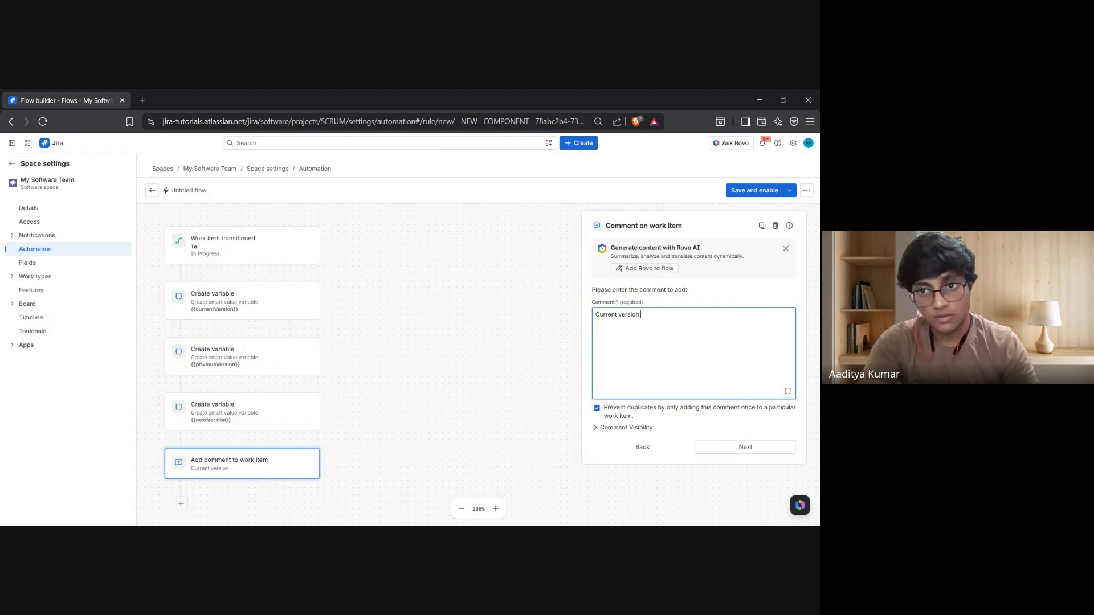
type(":")
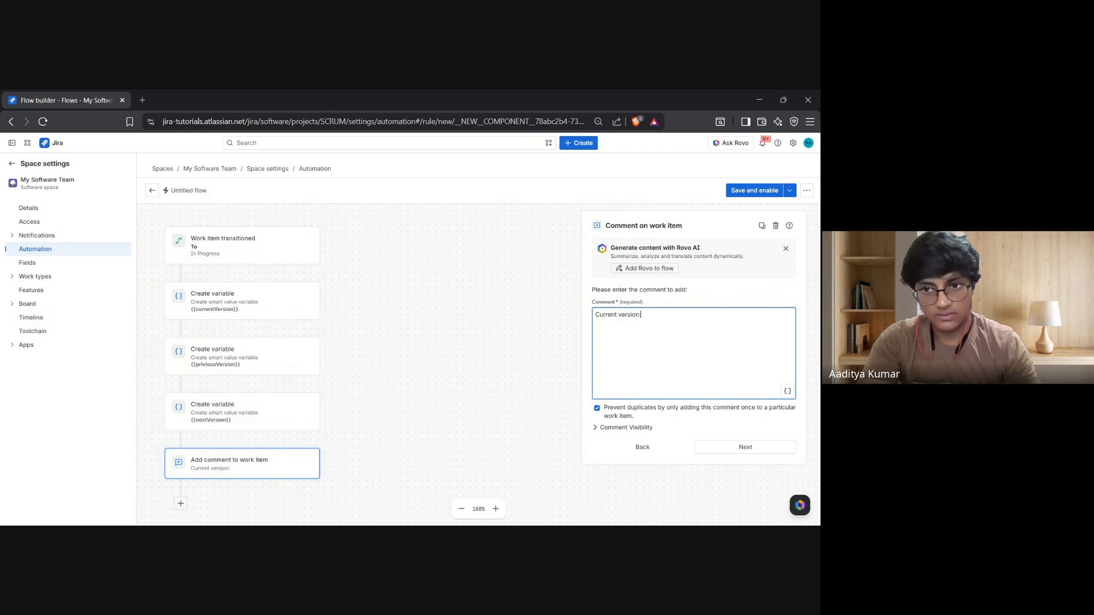
key("alt+Tab")
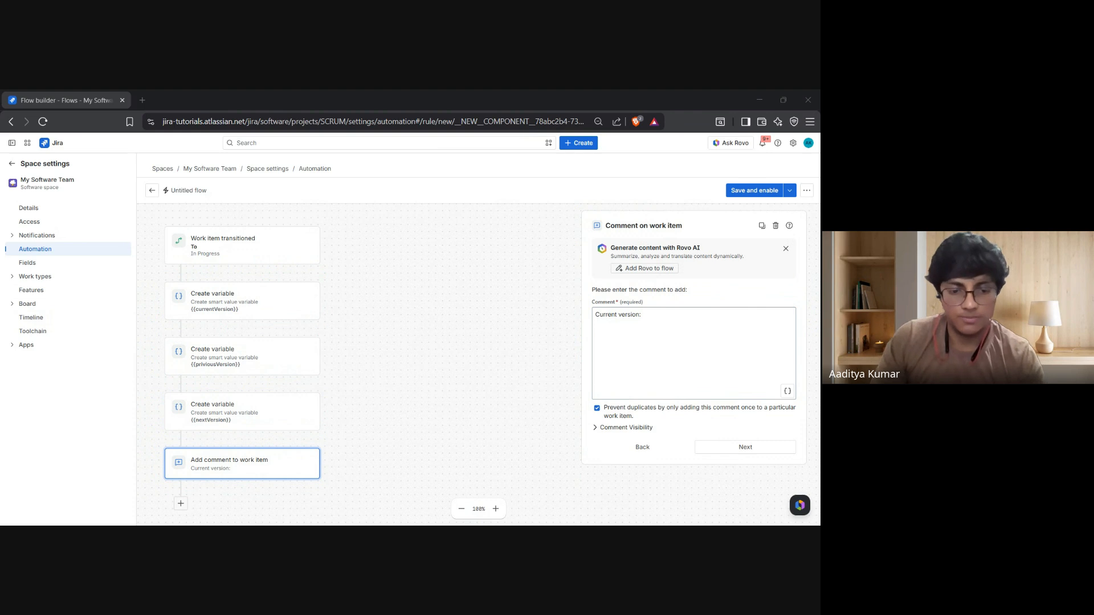
key("alt+Tab")
type("{{currentVersion}}  Previous Version: {{previousVersion}}  Next Version: {{nextVersion}}")
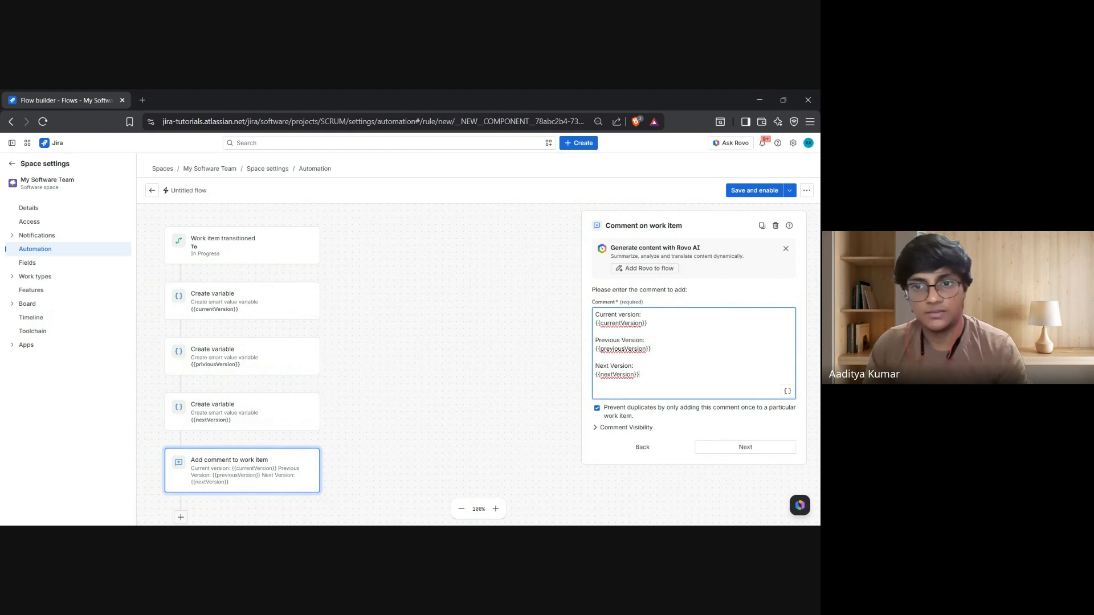
key("alt+Tab")
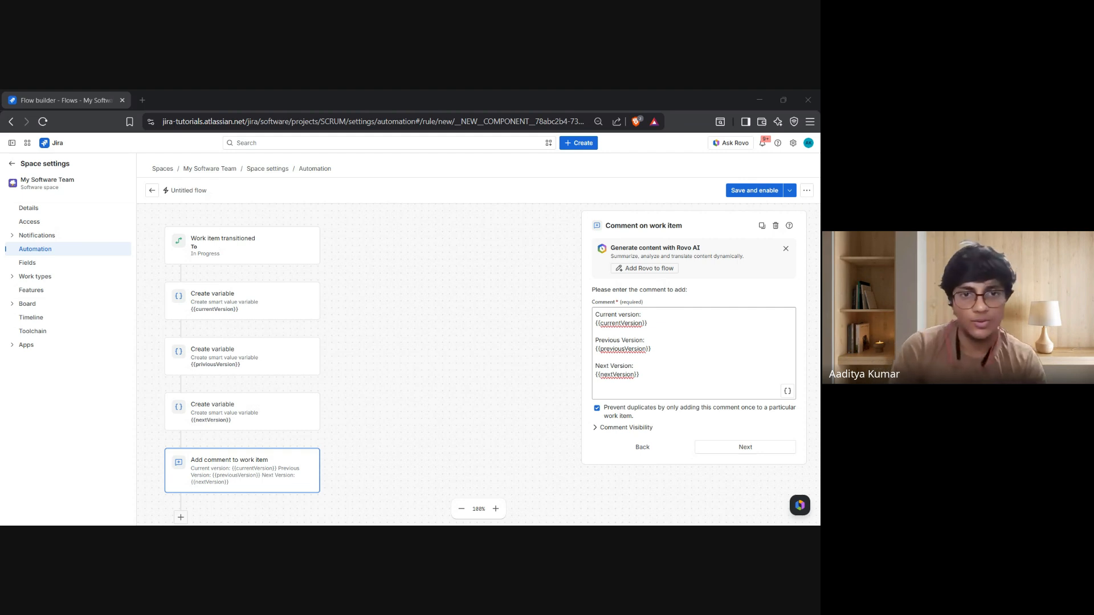
key("alt+Tab")
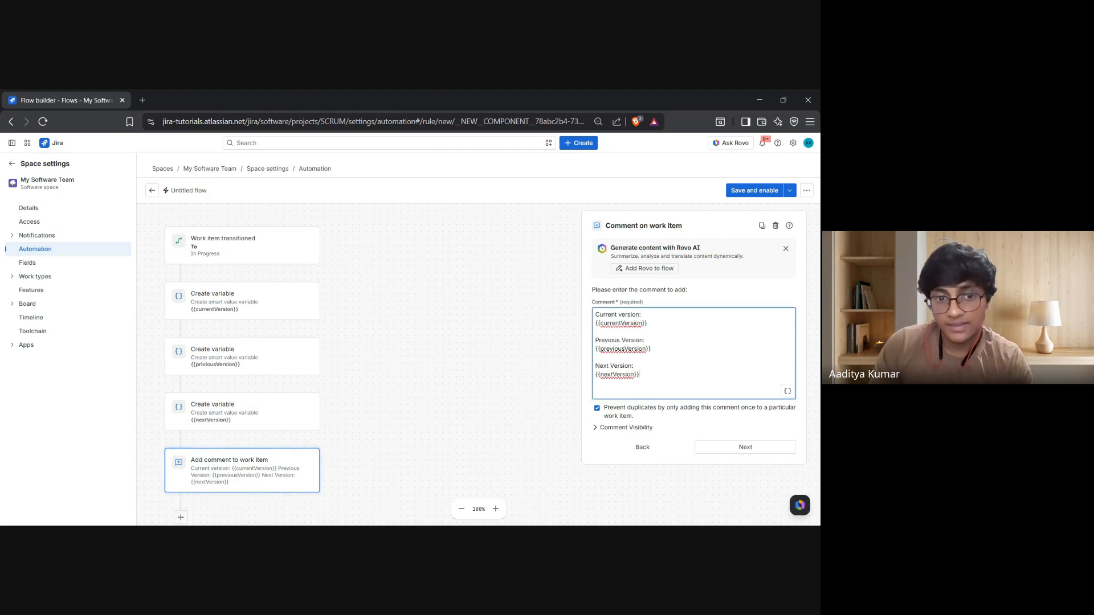
key("alt+Tab")
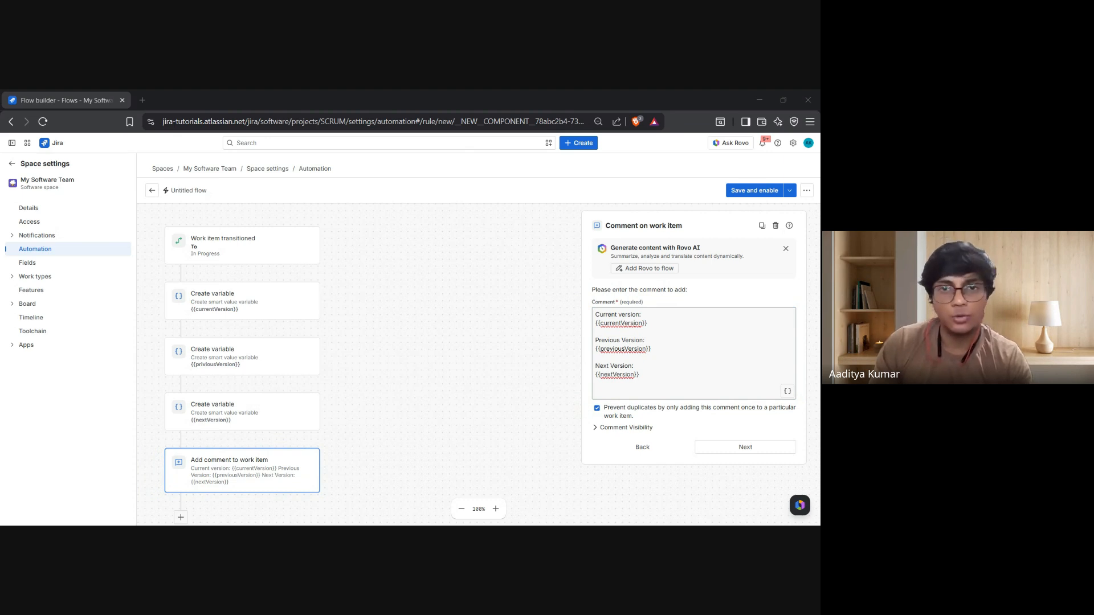
key("alt+Tab")
key("alt+Tab")
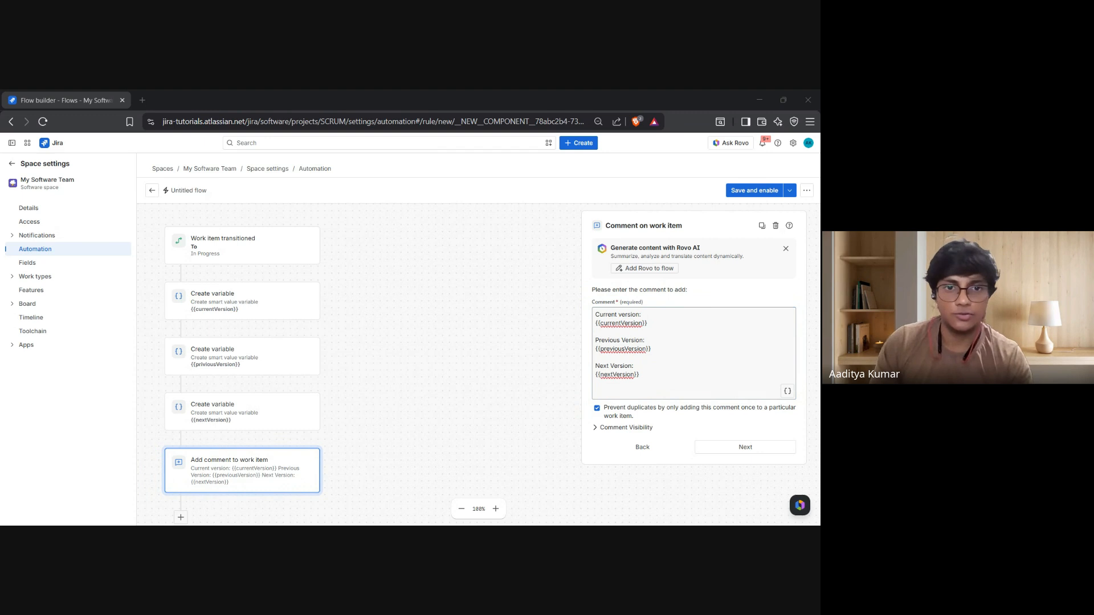
key("alt+Tab")
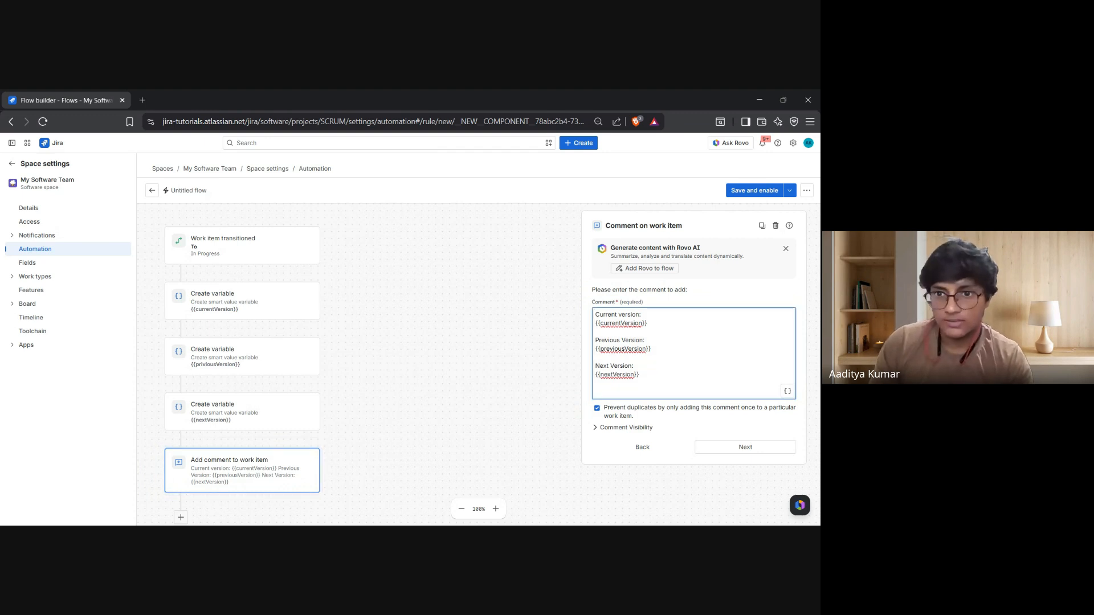
- Complete the comment action and open the currentVersion variable to review its smart value
left_click(751, 450)
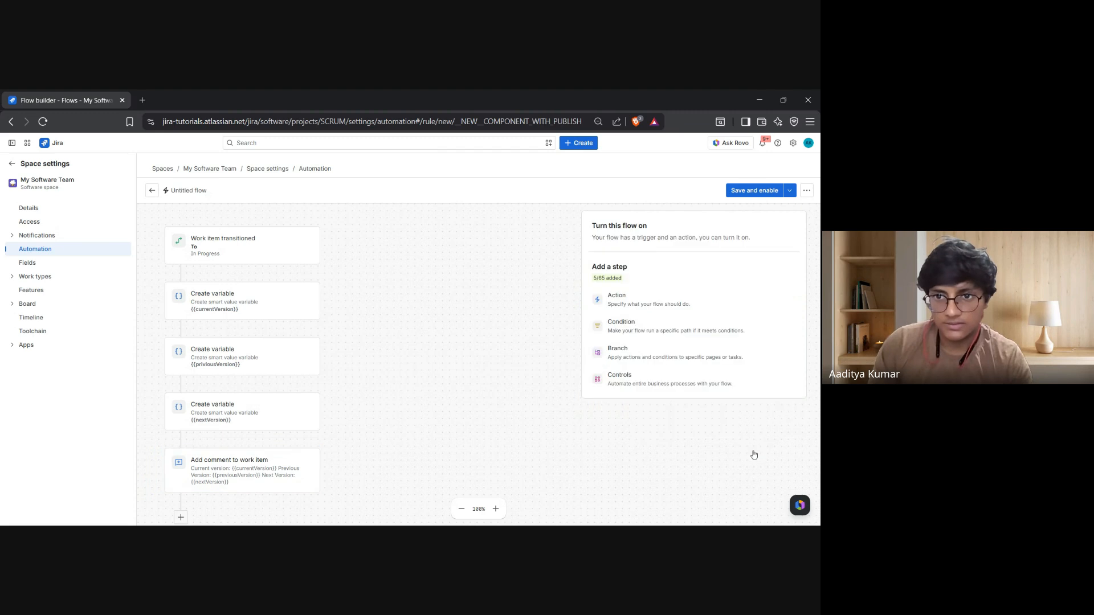
left_click(269, 295)
left_click_drag(636, 326, 593, 335)
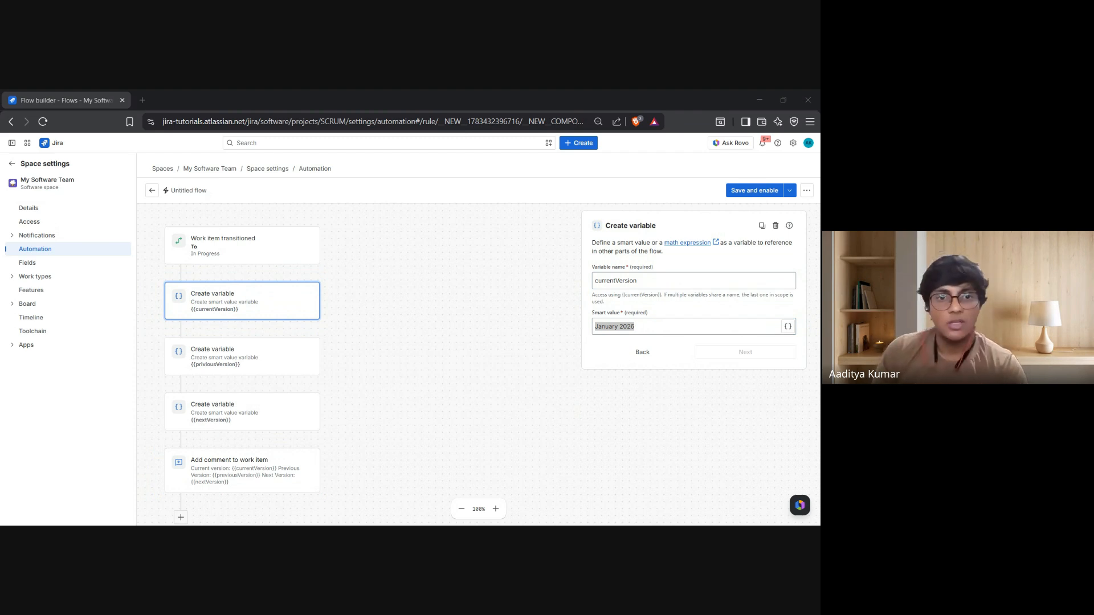
- Reopen the comment action and append a semicolon and a second {{currentVersion}} smart value to the current version line
left_click(228, 482)
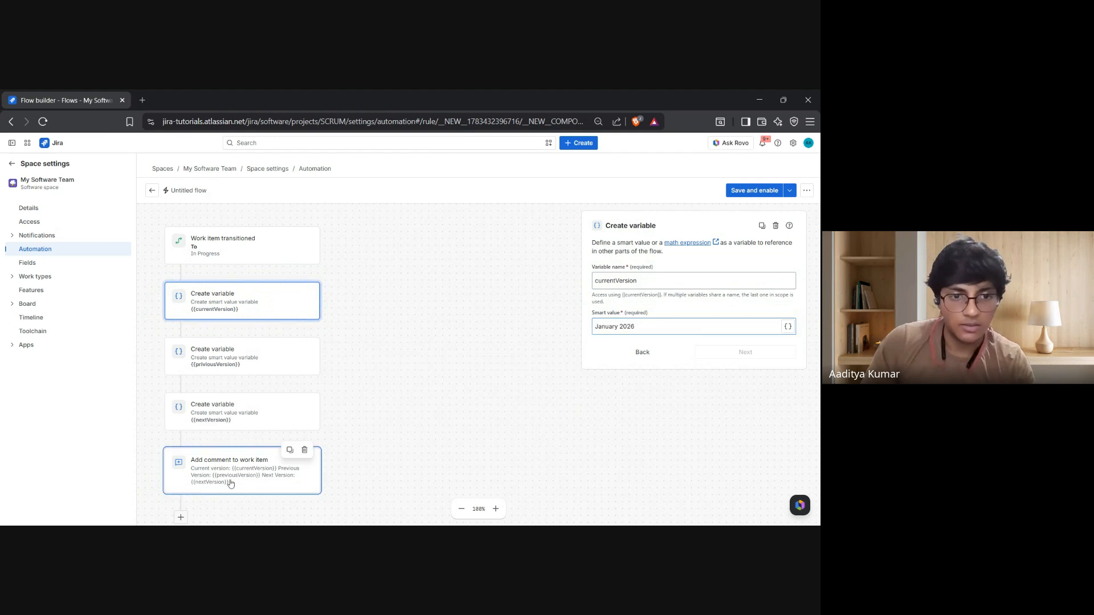
left_click(655, 375)
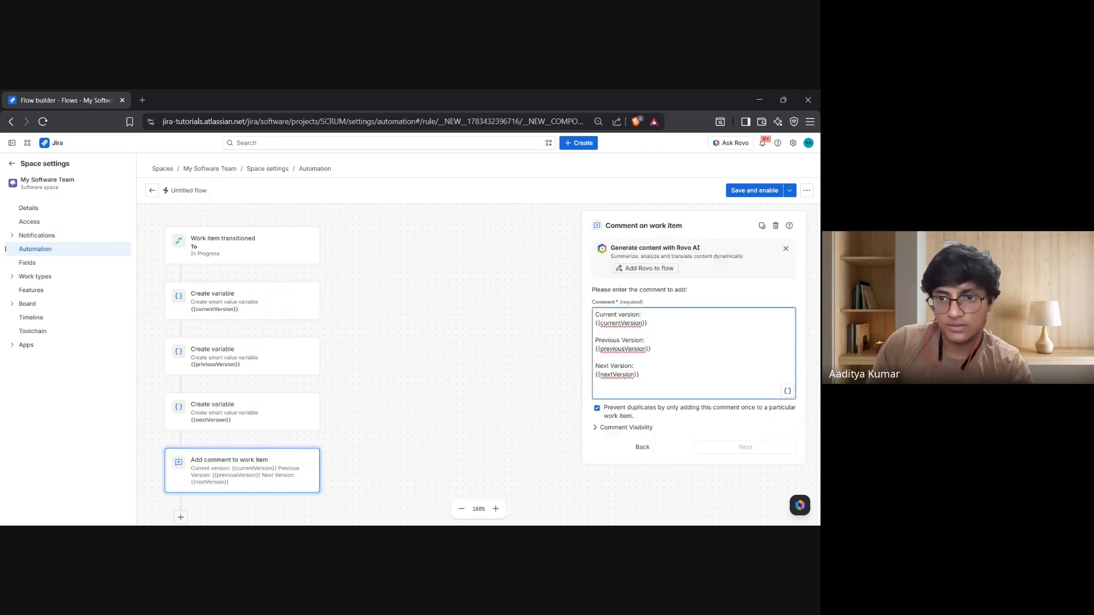
key("Return")
left_click(648, 323)
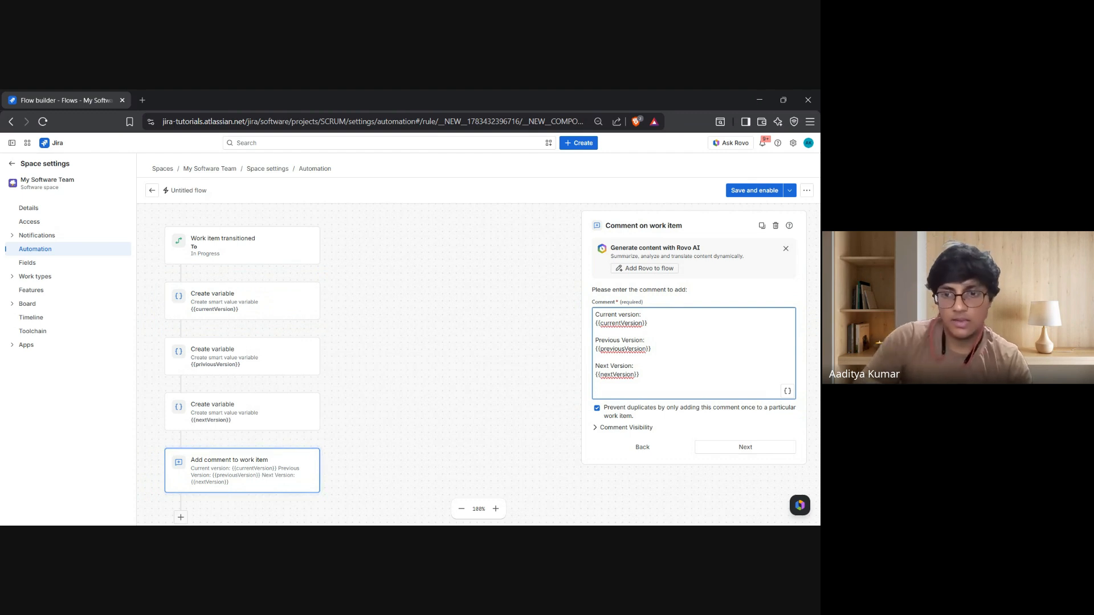
type(";")
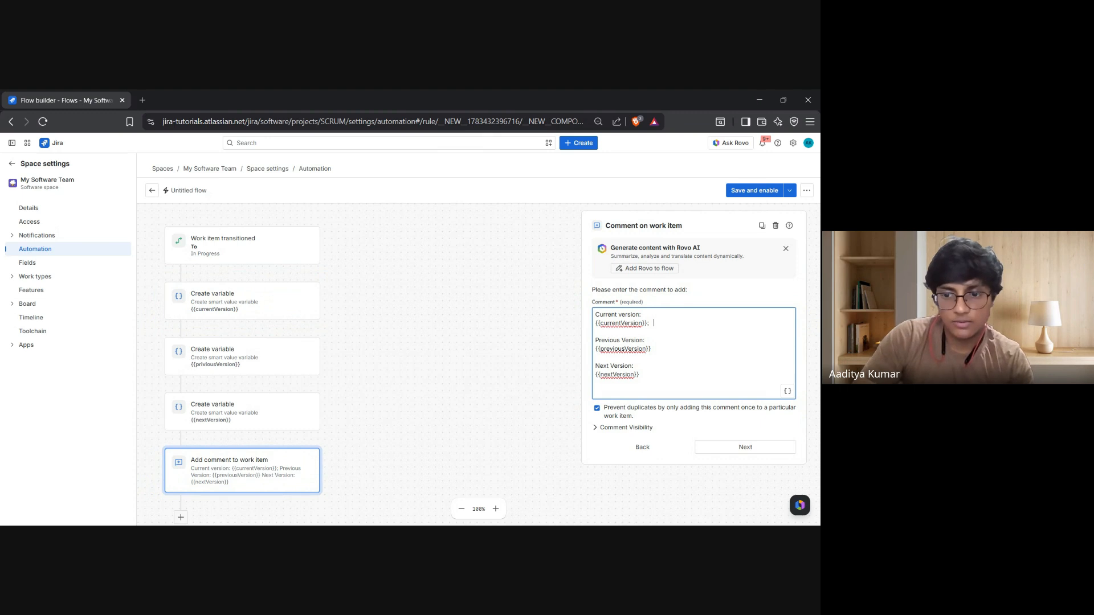
type(" {{}}")
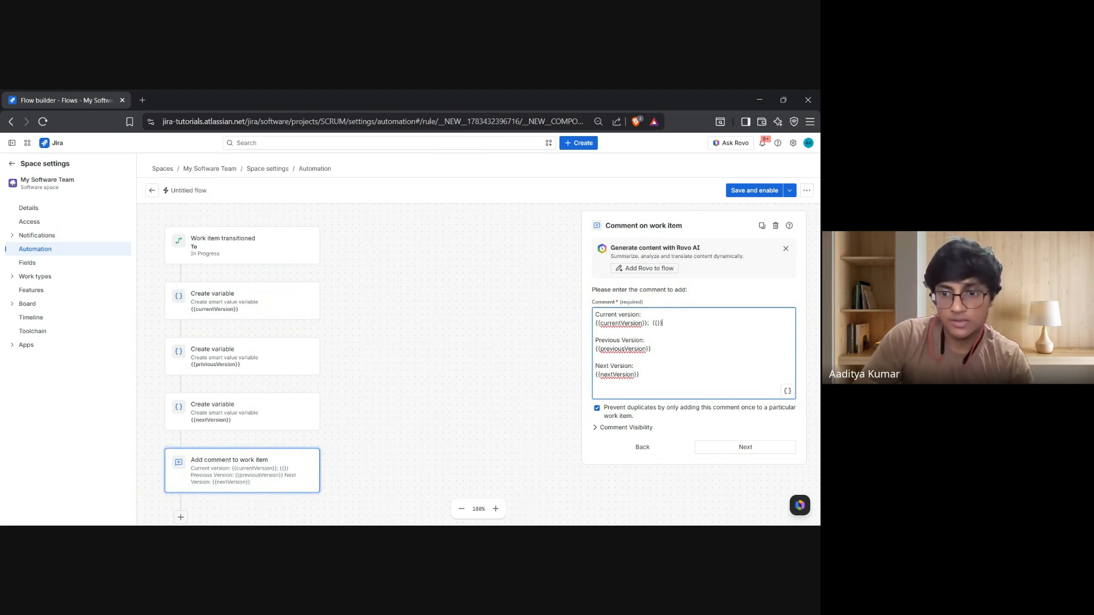
type("currentV")
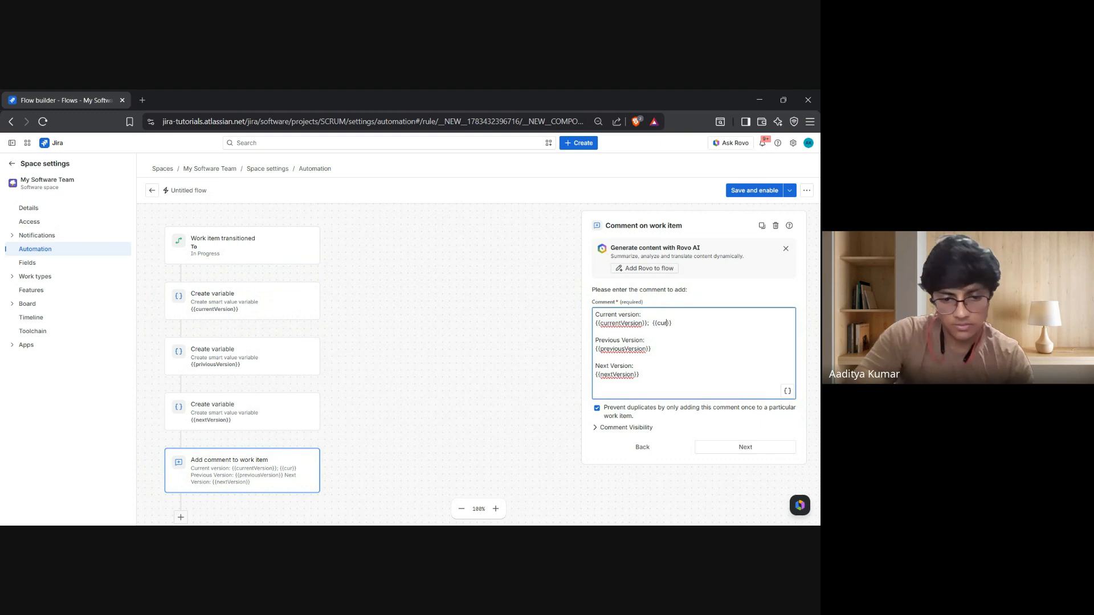
type("a")
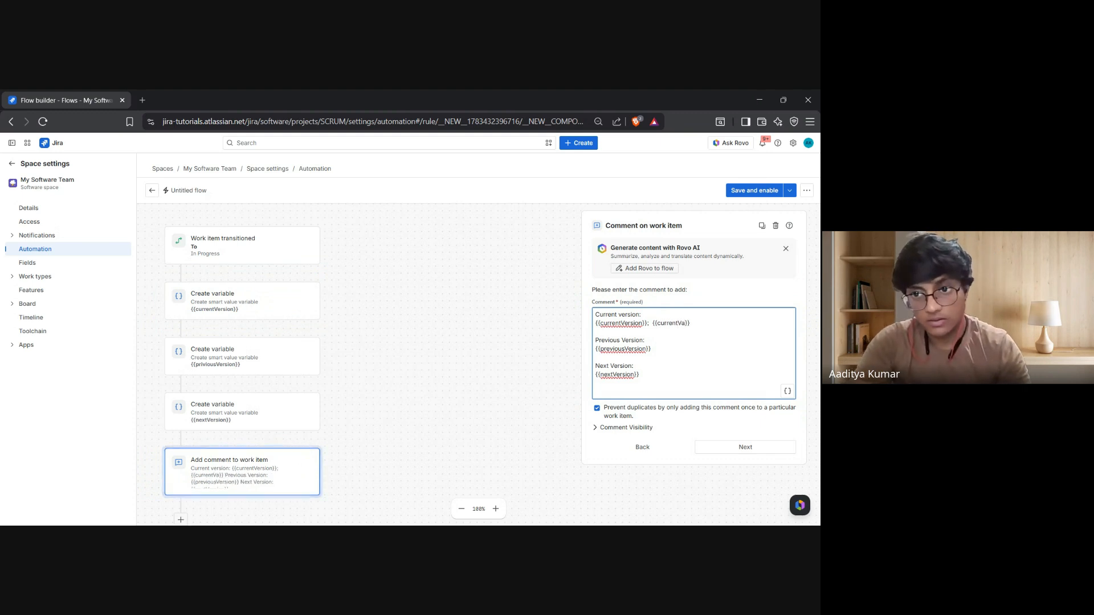
key("BackSpace")
type("ersion")
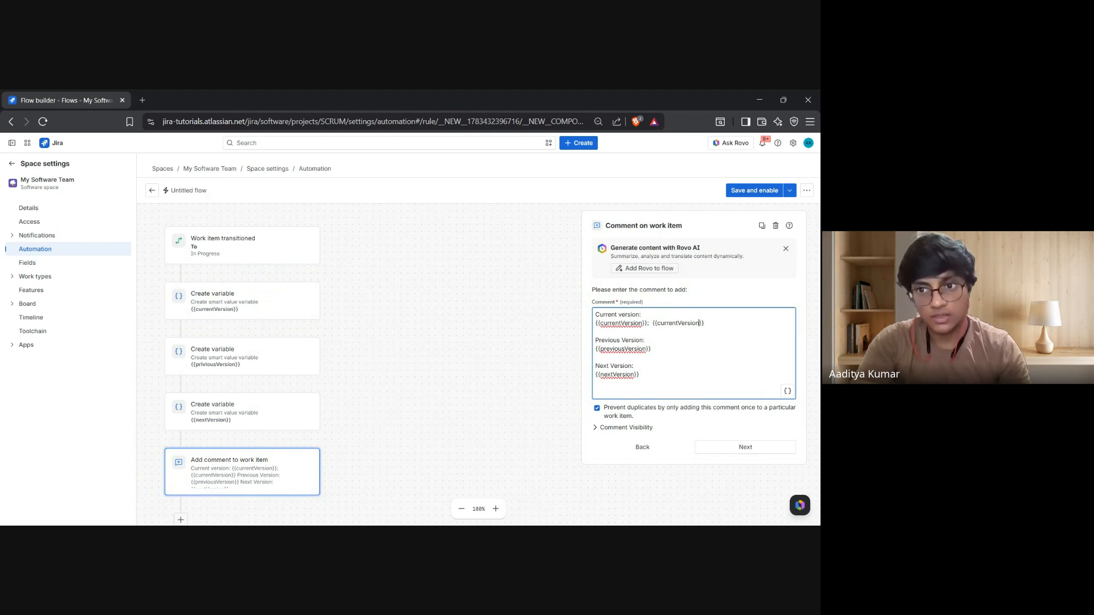
- Extend the second current version smart value with the function .right(2), giving {{currentVersion.right(2)}}
type(".")
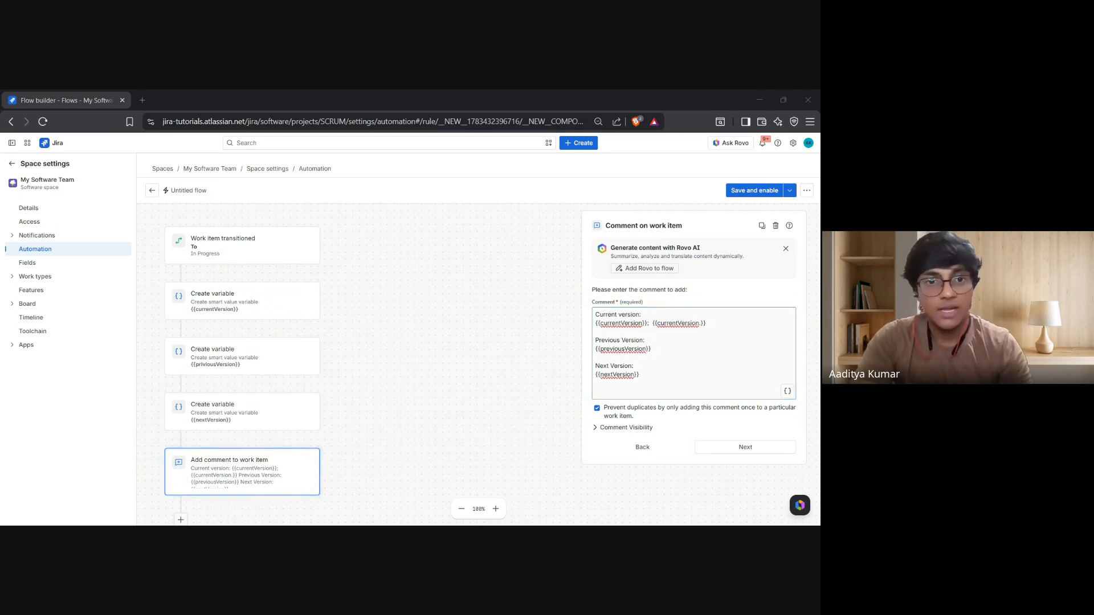
type("right")
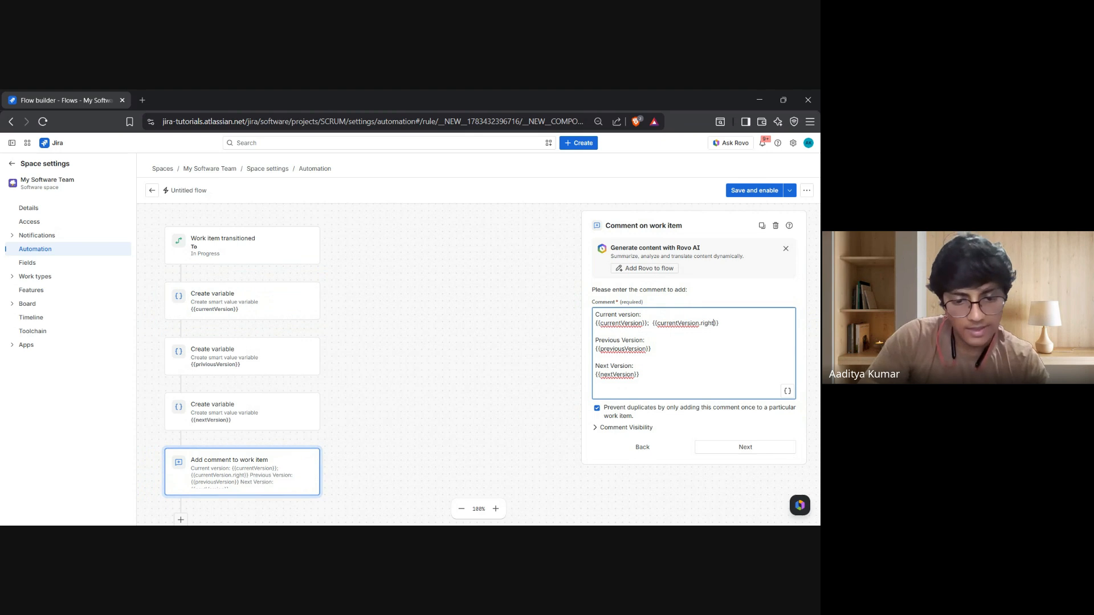
type("()")
type("2")
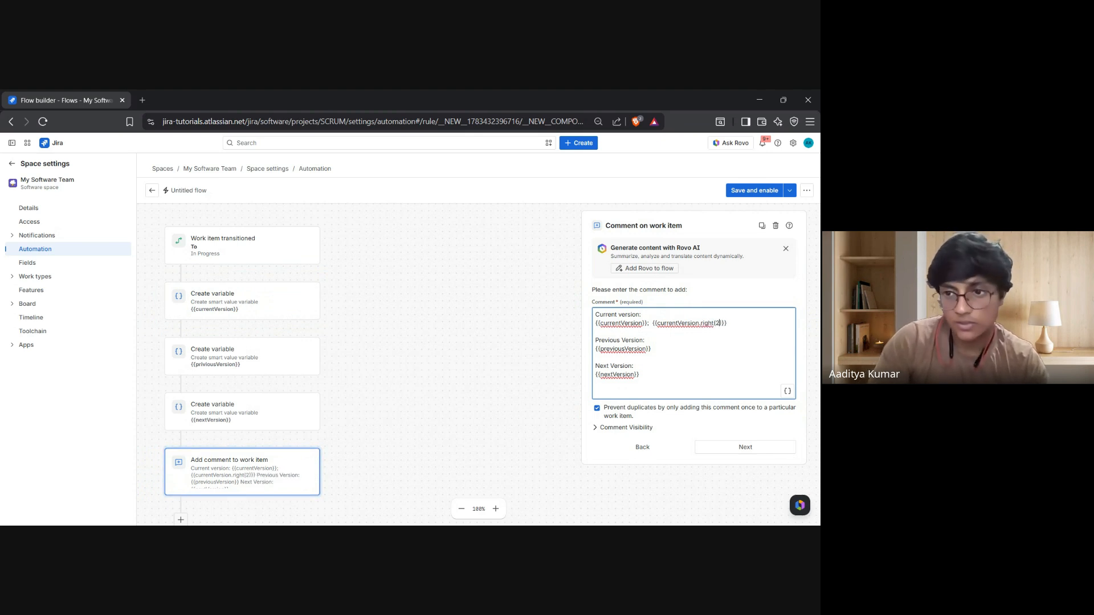
key("alt+Tab")
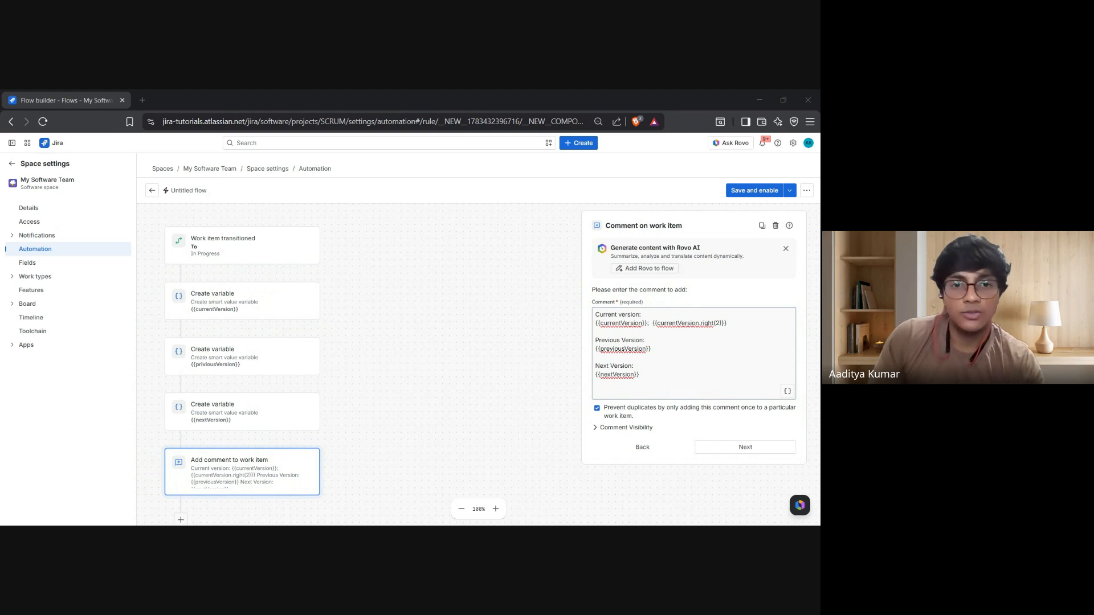
key("alt+Tab")
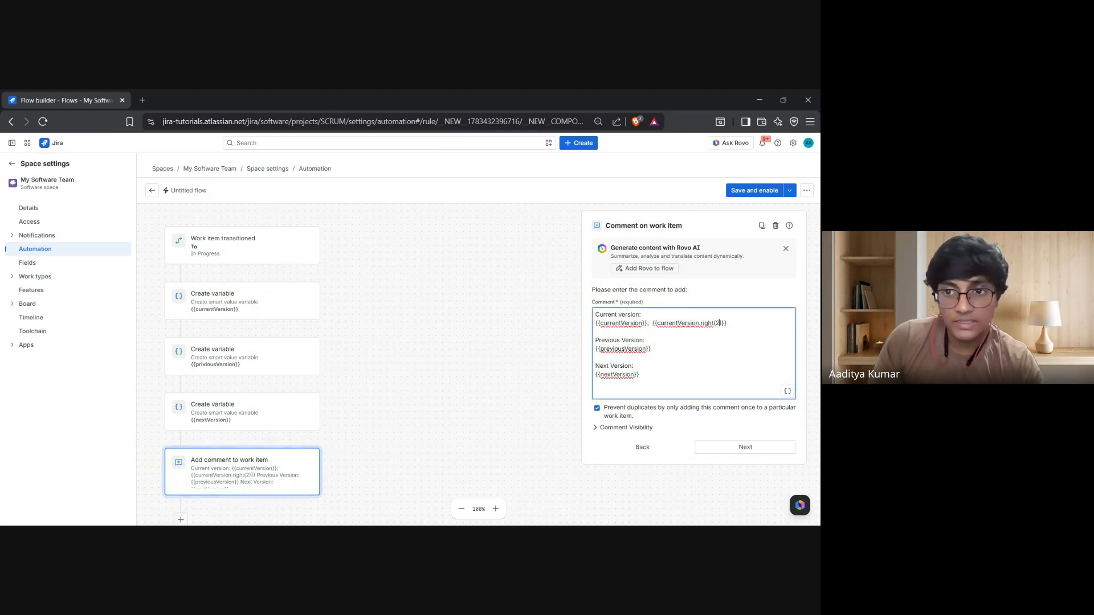
key("shift+Right")
key("shift+Right")
key("shift+Right")
key("shift+Right")
key("shift+Right")
key("shift+Right")
key("shift+Right")
key("shift+Right")
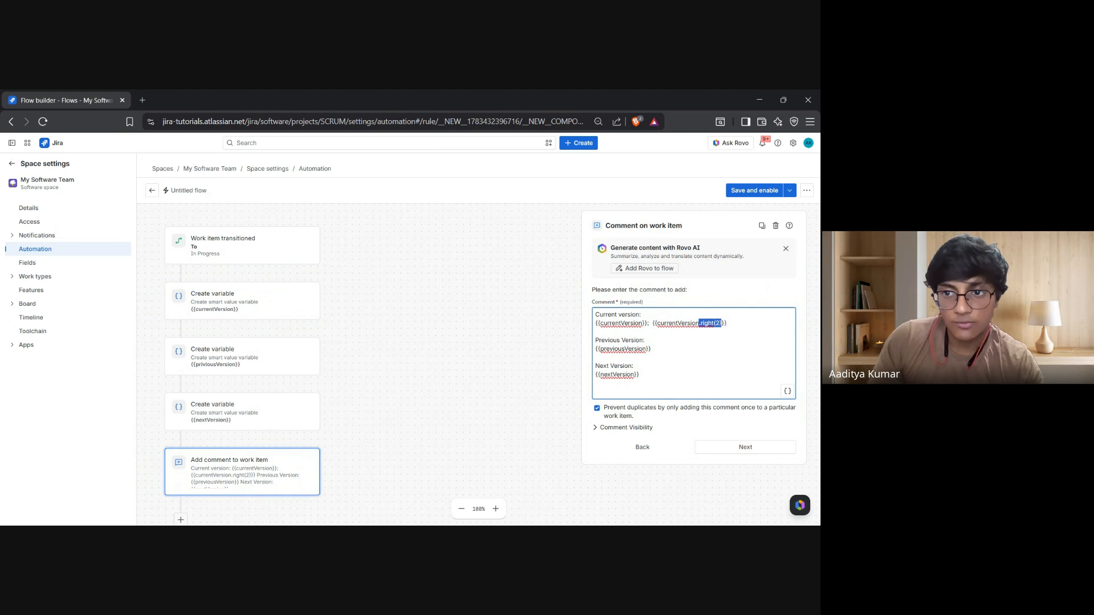
key("alt+Tab")
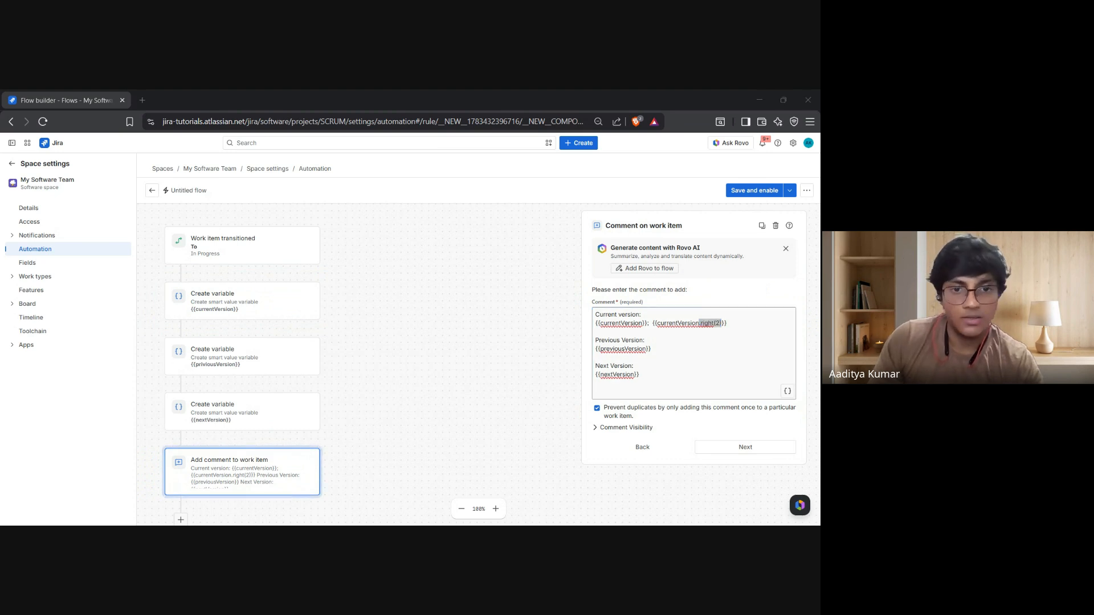
key("alt+Tab")
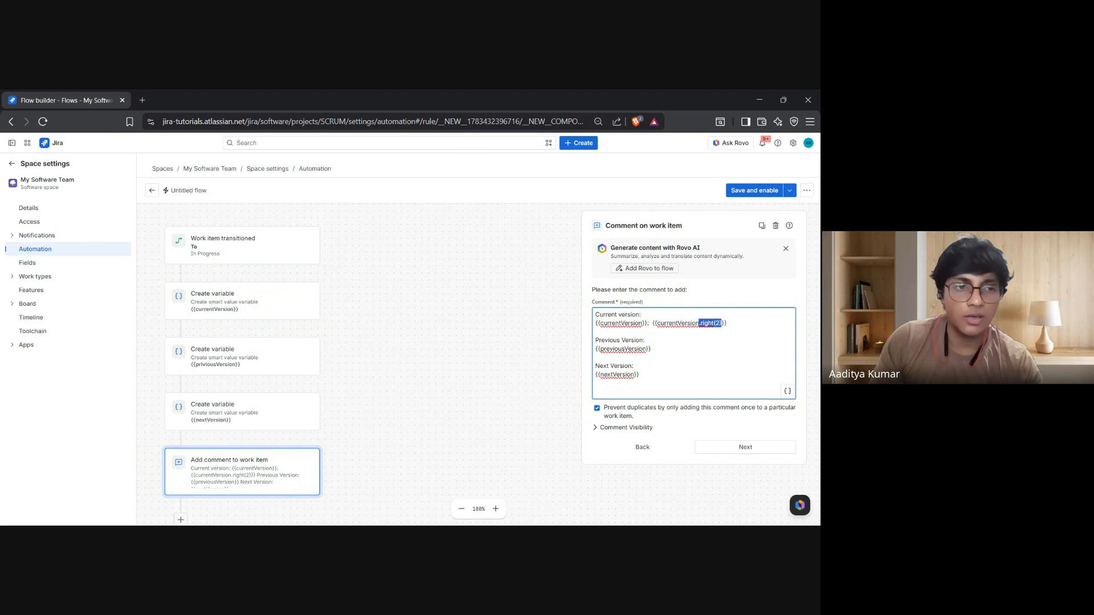
key("alt+Tab")
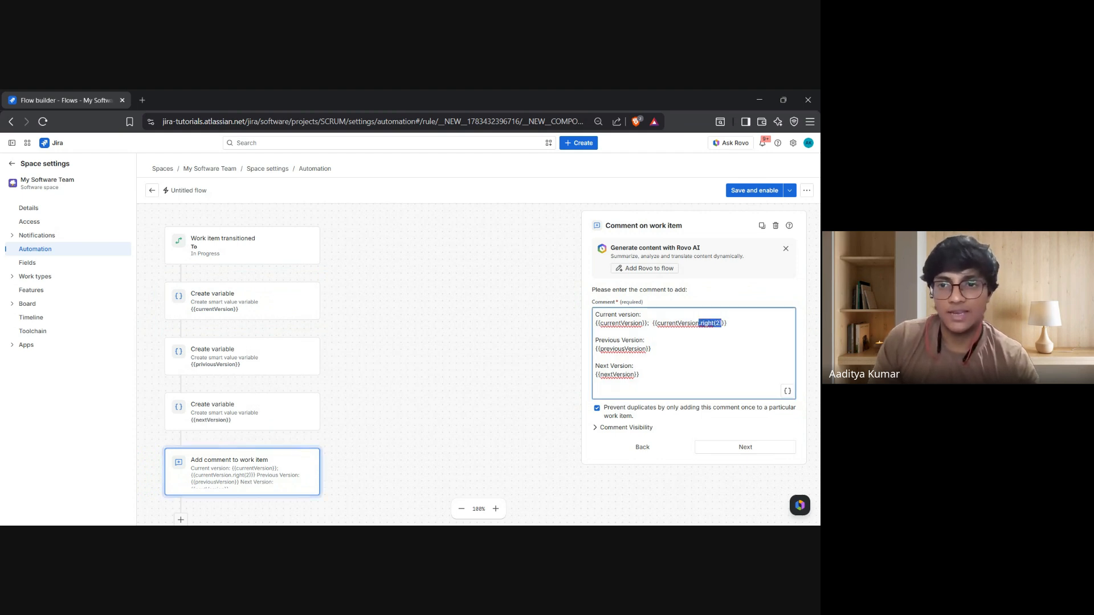
key("alt+Tab")
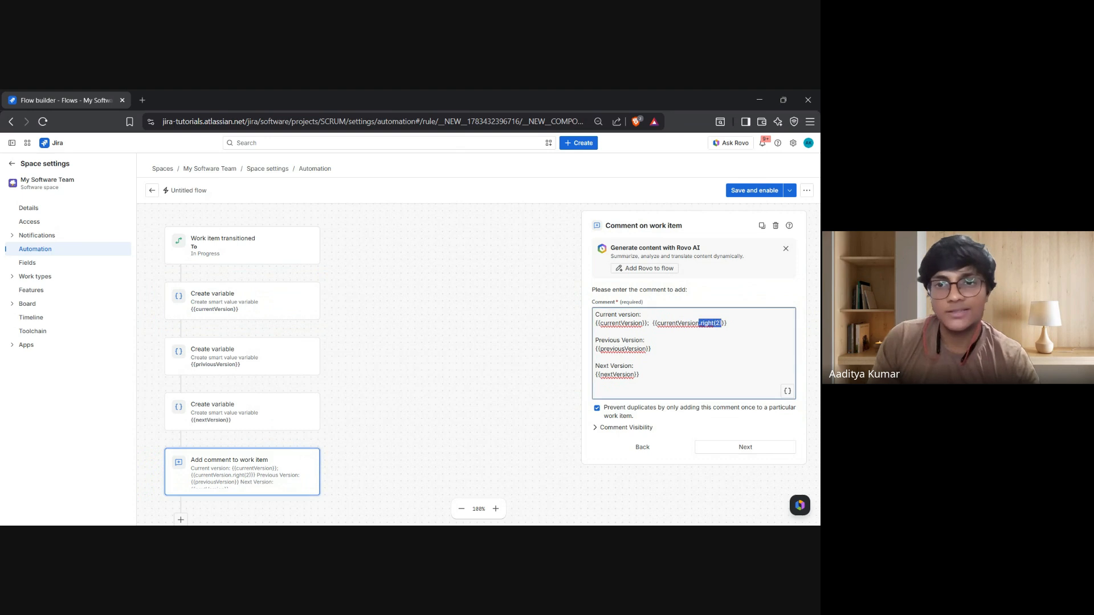
left_click_drag(657, 323, 724, 323)
key("alt+Tab")
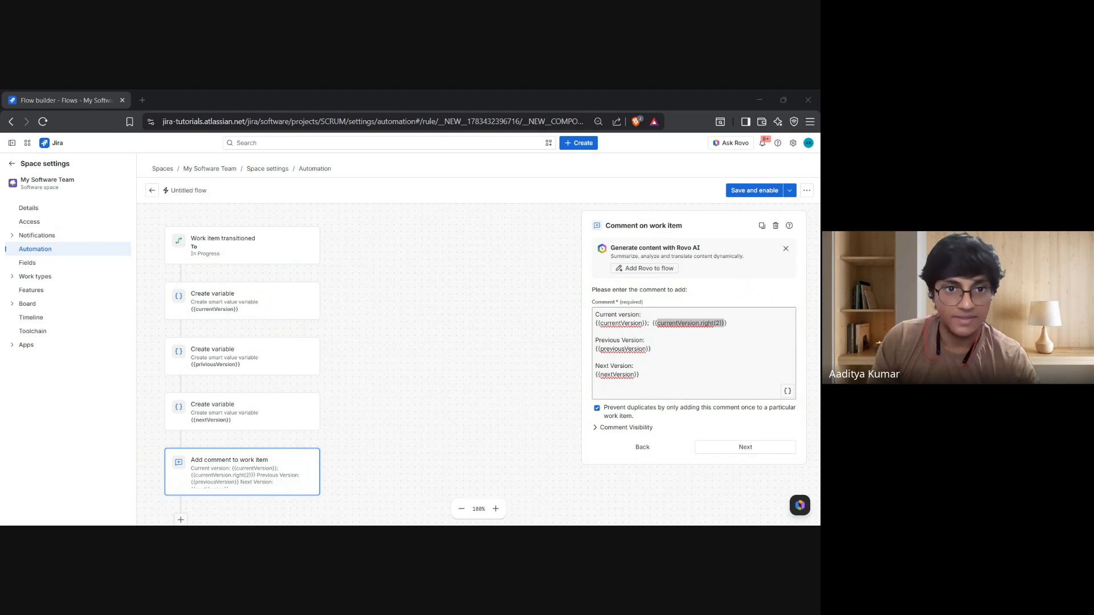
key("alt+Tab")
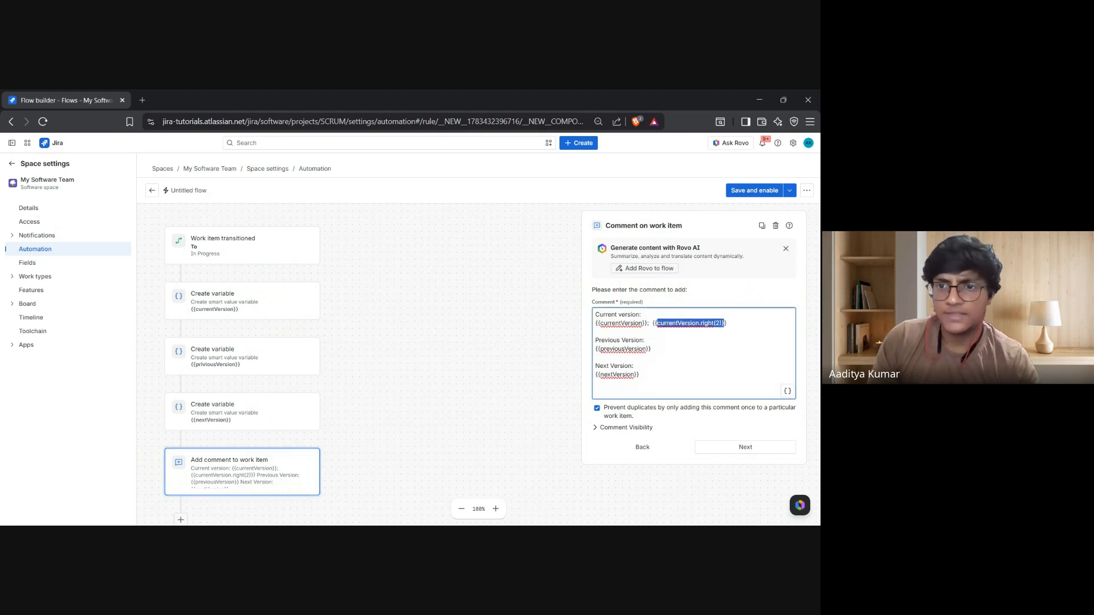
left_click_drag(653, 323, 726, 323)
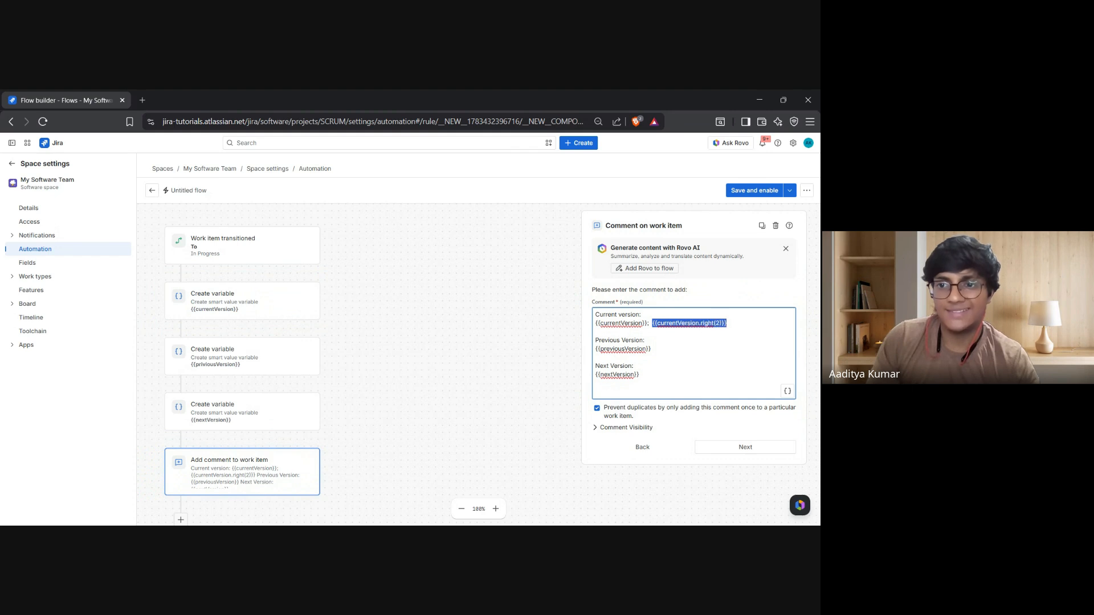
left_click(727, 323)
key("alt+Tab")
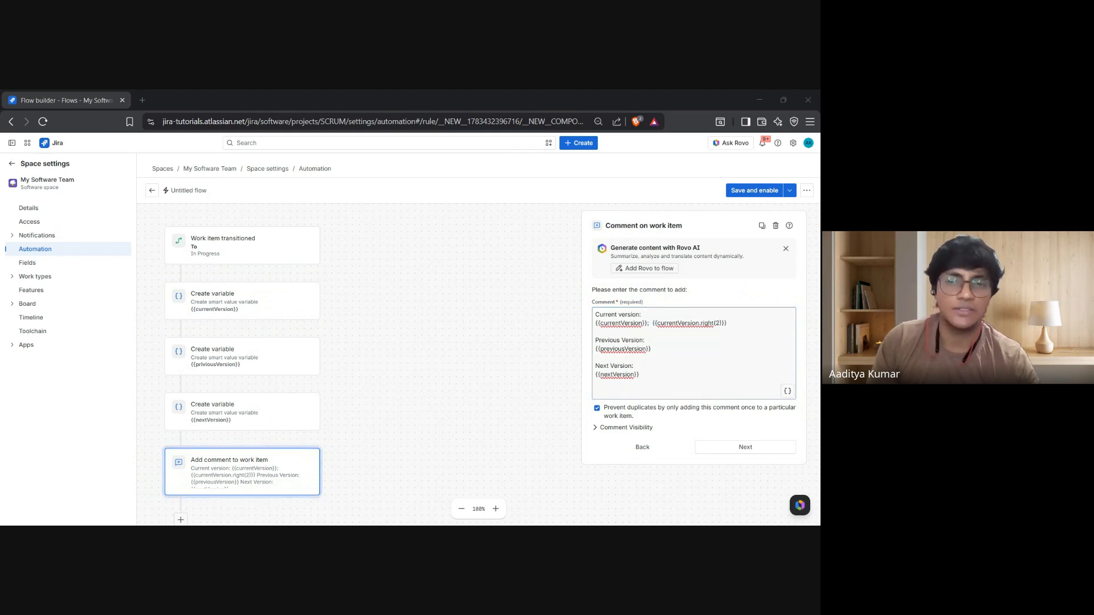
key("alt+Tab")
left_click(650, 349)
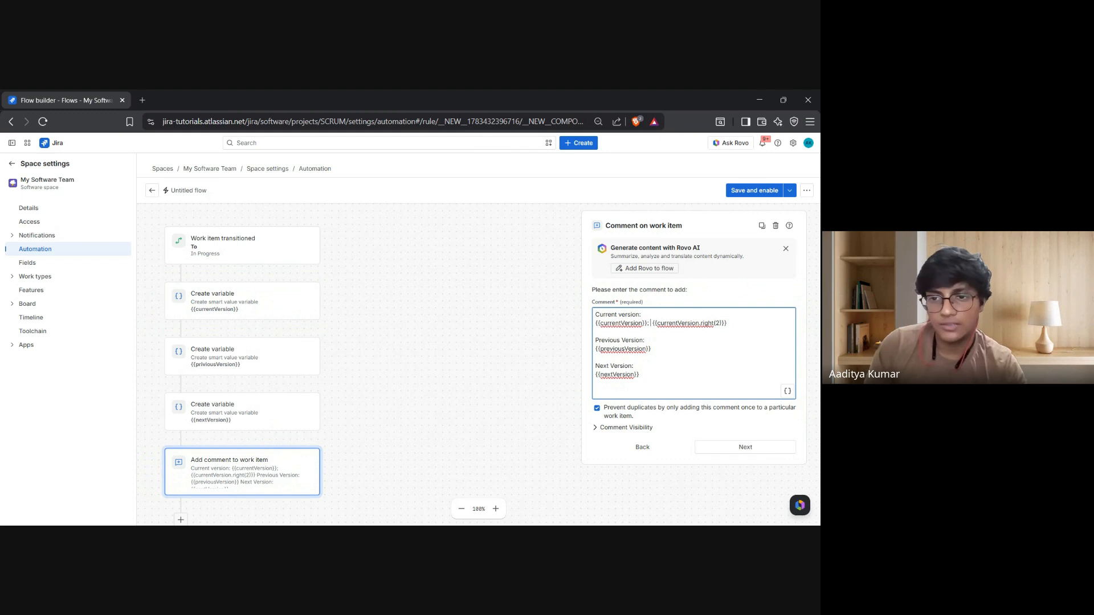
left_click_drag(651, 323, 724, 323)
left_click(725, 323)
key("alt+Tab")
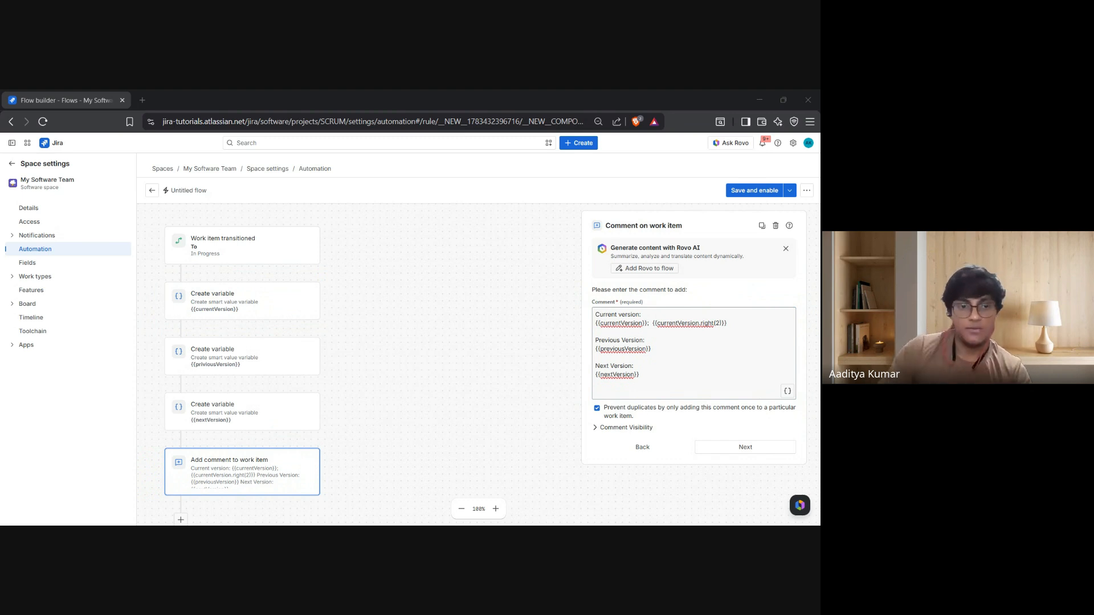
- Add a semicolon after {{previousVersion}} in the comment's Previous Version section
left_click(724, 323)
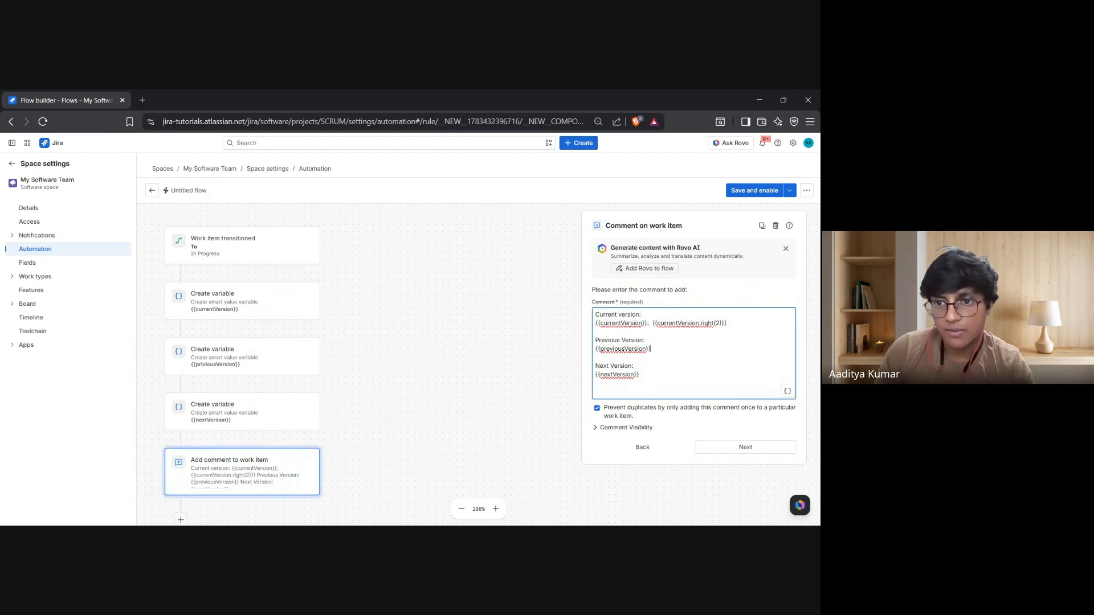
key("shift+Home")
key("Left")
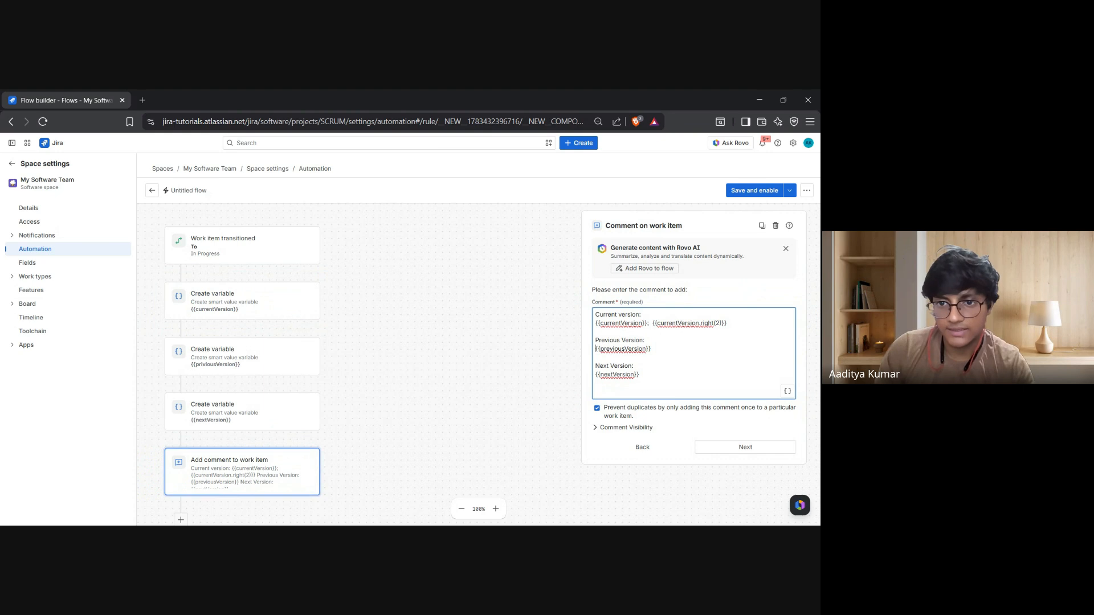
key("shift+End")
key("Right")
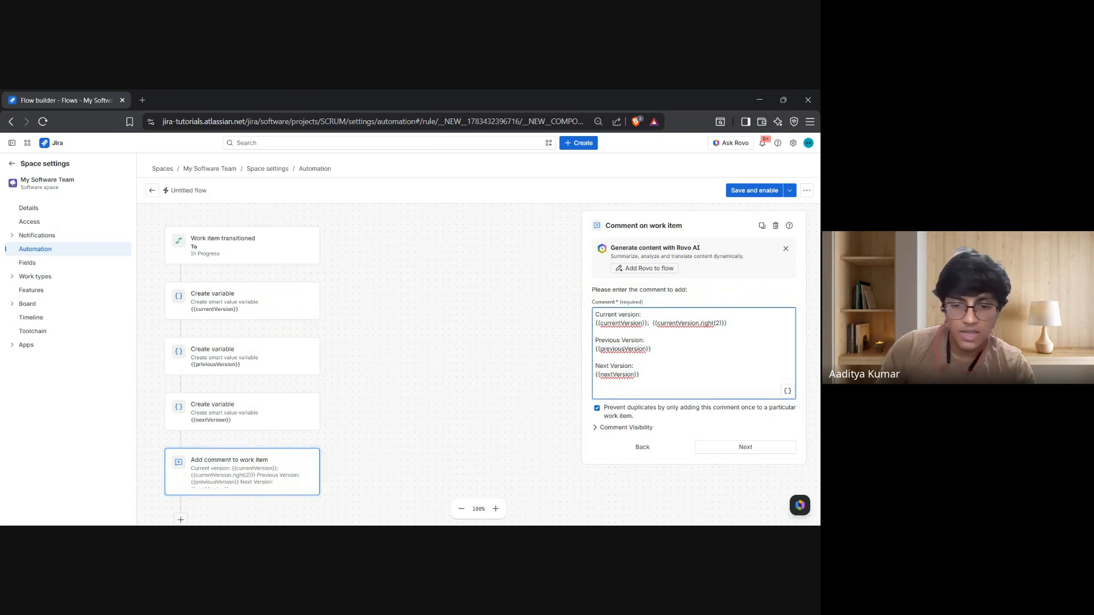
type(";")
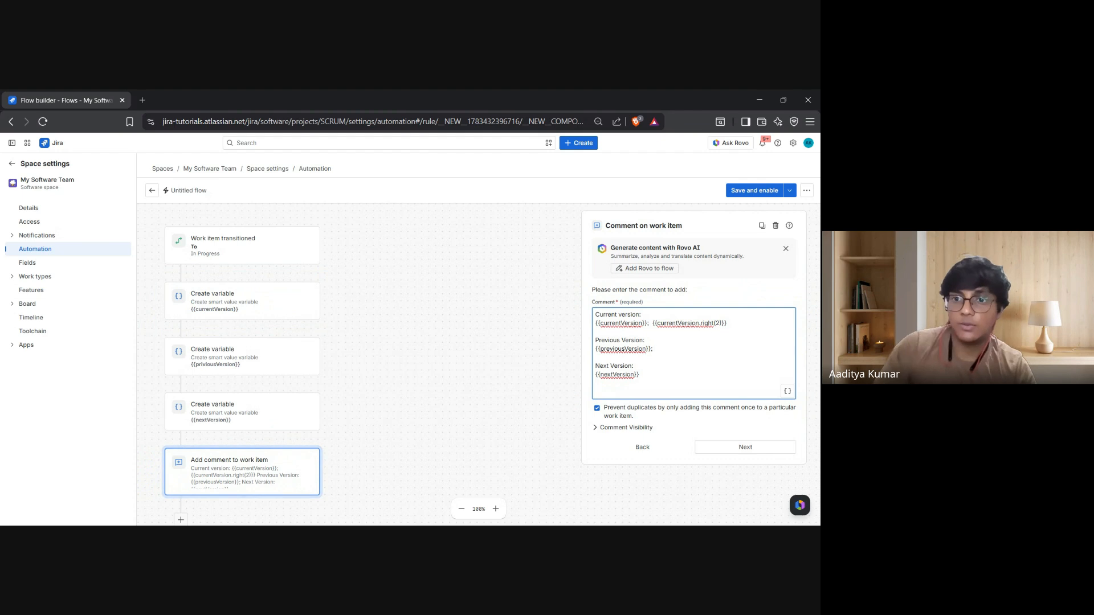
- Copy {{currentVersion.right(2)}} from the current version line and paste it after {{previousVersion}}; in the comment
key("Up")
key("Up")
key("Up")
key("shift+End")
key("ctrl+c")
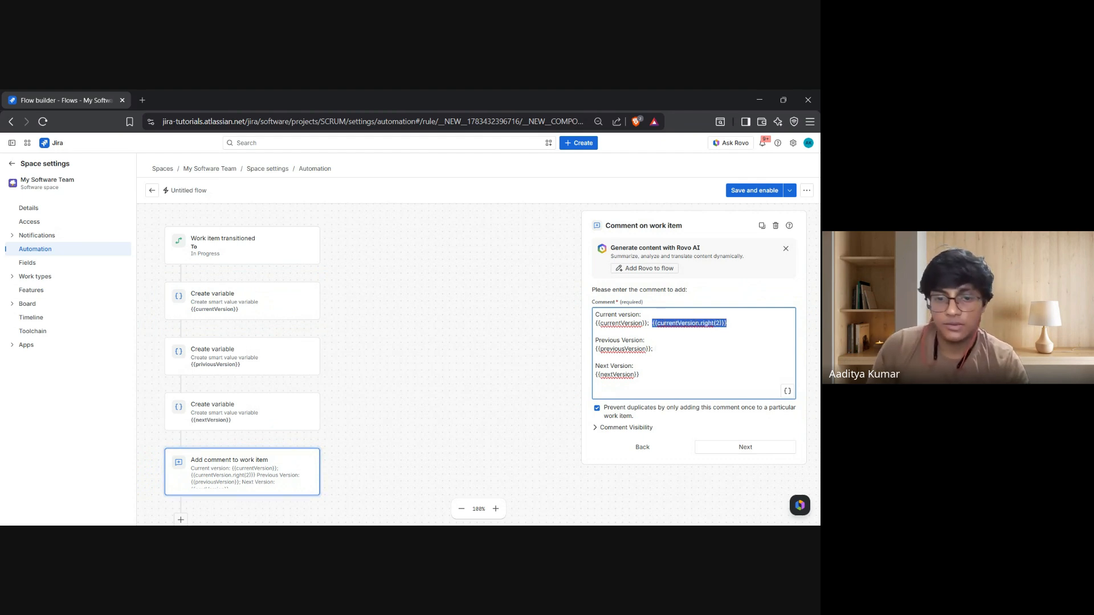
key("Down")
key("Down")
key("Down")
key("Down")
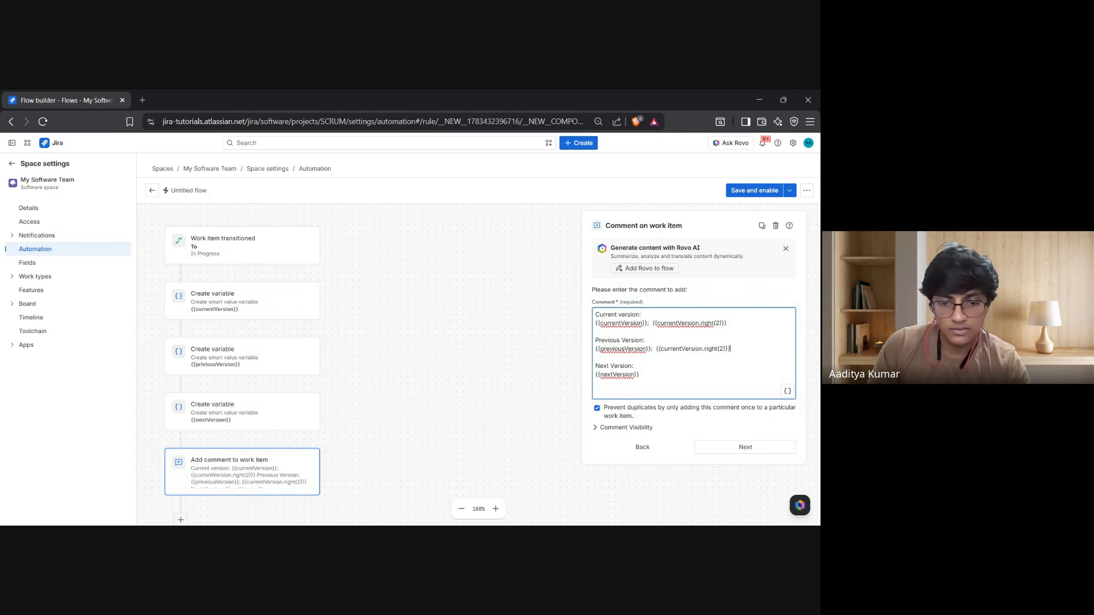
key("Up")
key("End")
key("ctrl+v")
- Append .asNumer after right(2) in the Previous Version section's {{currentVersion.right(2)}} smart value
key("alt+Tab")
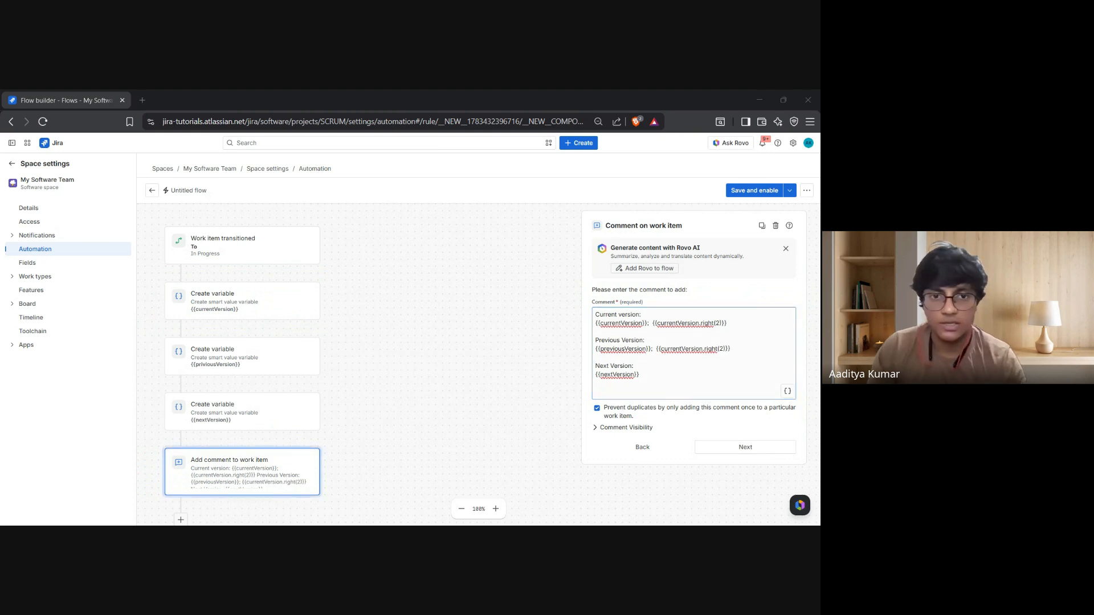
key("alt+Tab")
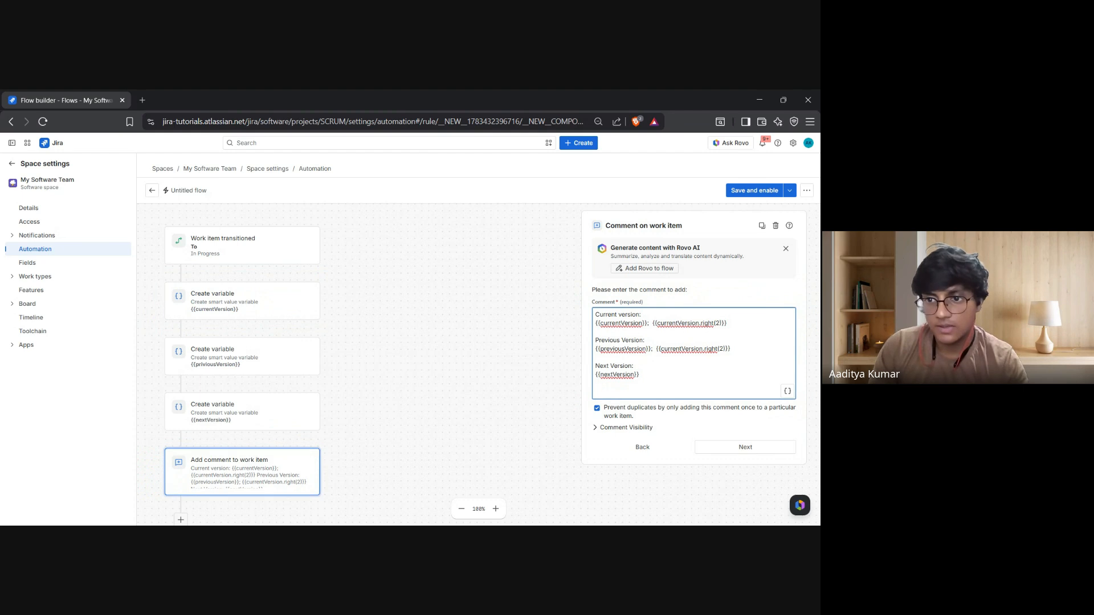
key("Left")
key("Left")
type(".as")
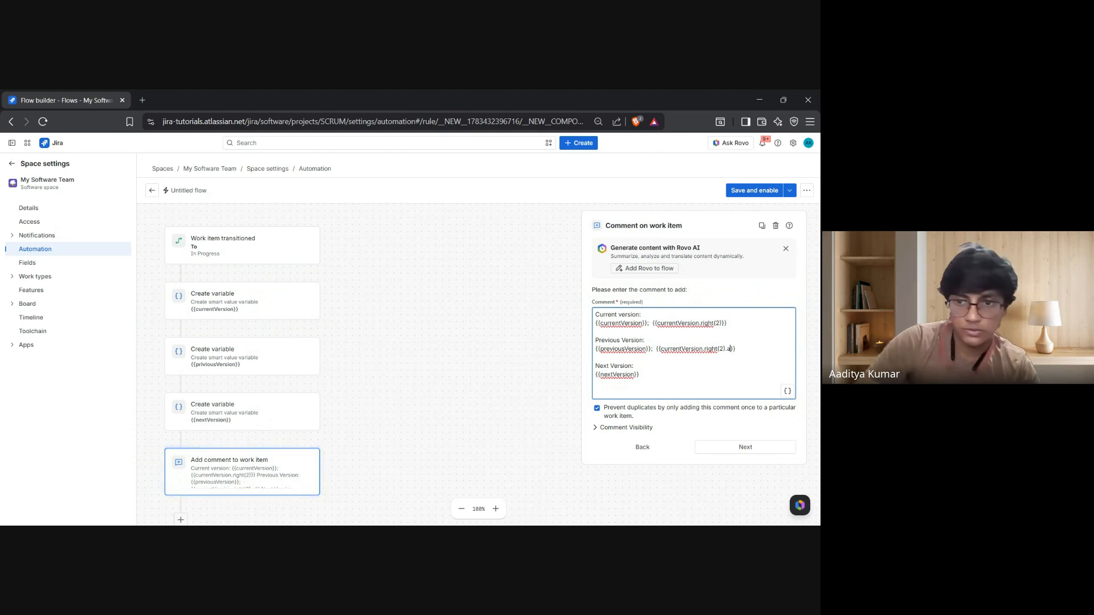
type("Numer")
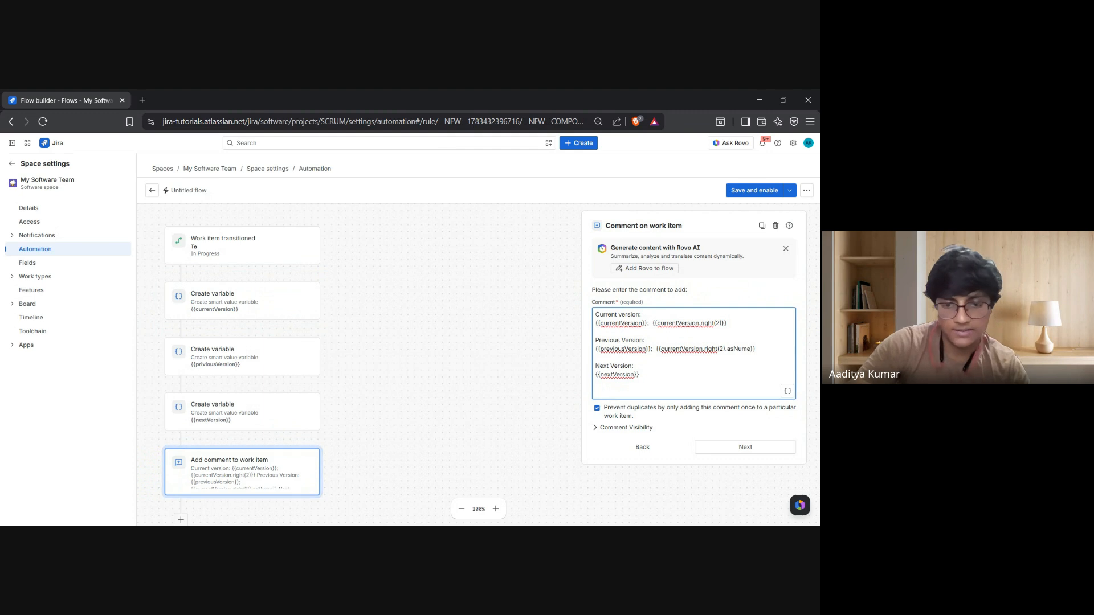
key("alt+Tab")
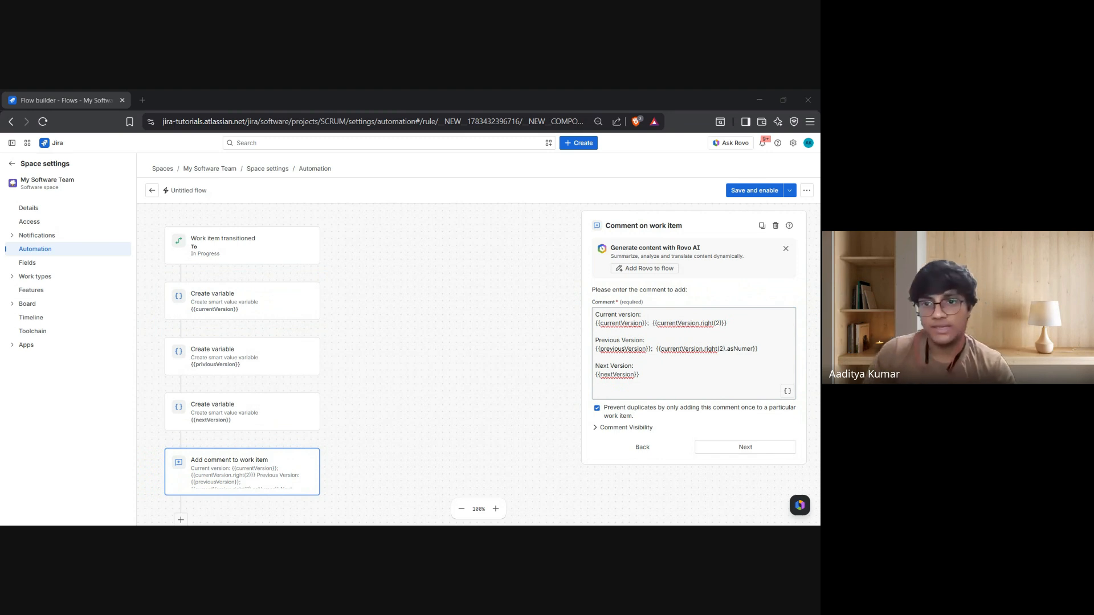
key("alt+Tab")
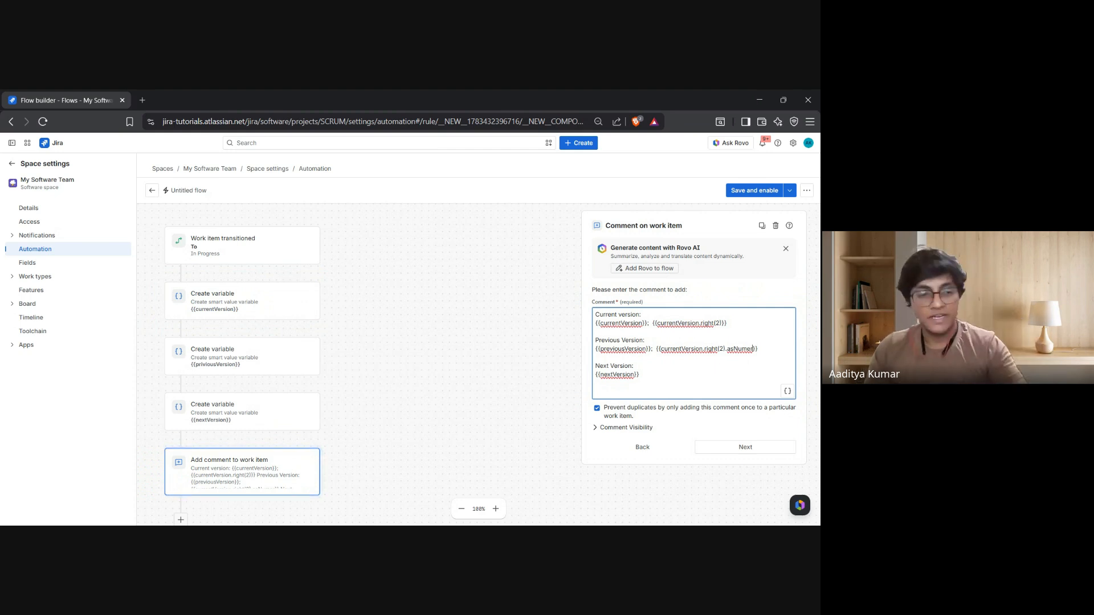
key("alt+Tab")
key("alt+Tab")
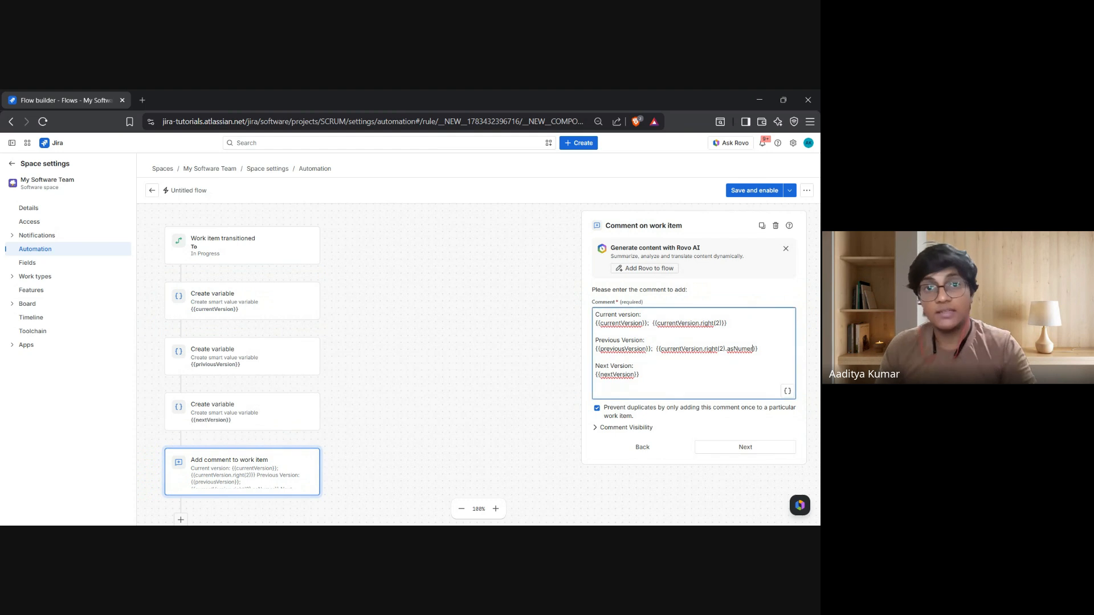
- Add .minus(1) to the Previous Version expression, giving {{currentVersion.right(2).asNumer.minus(1)}}
type(".minus")
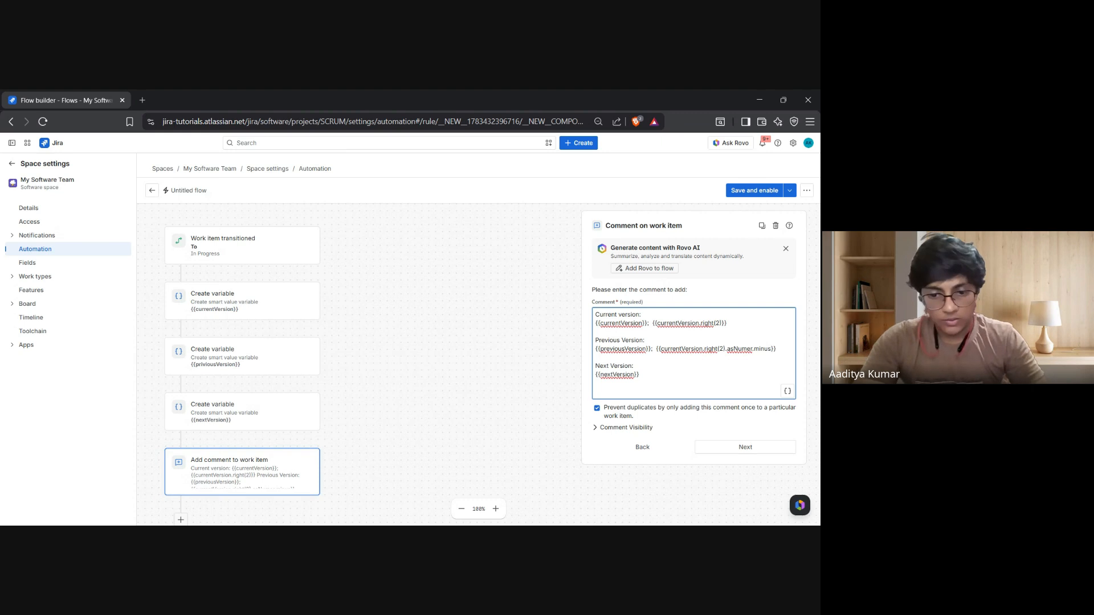
type("(")
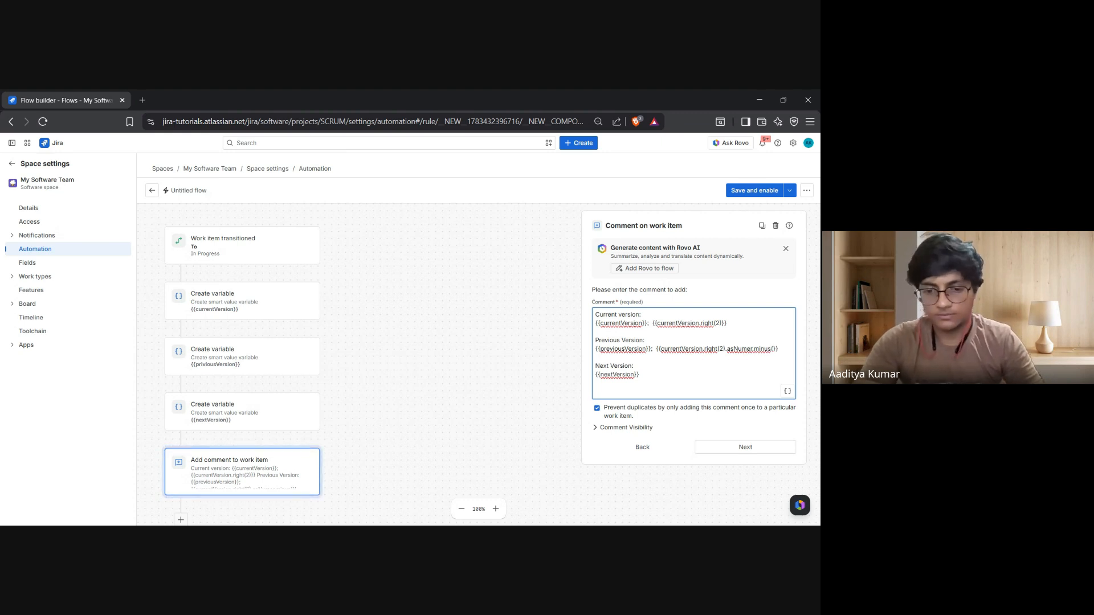
key("alt+Tab")
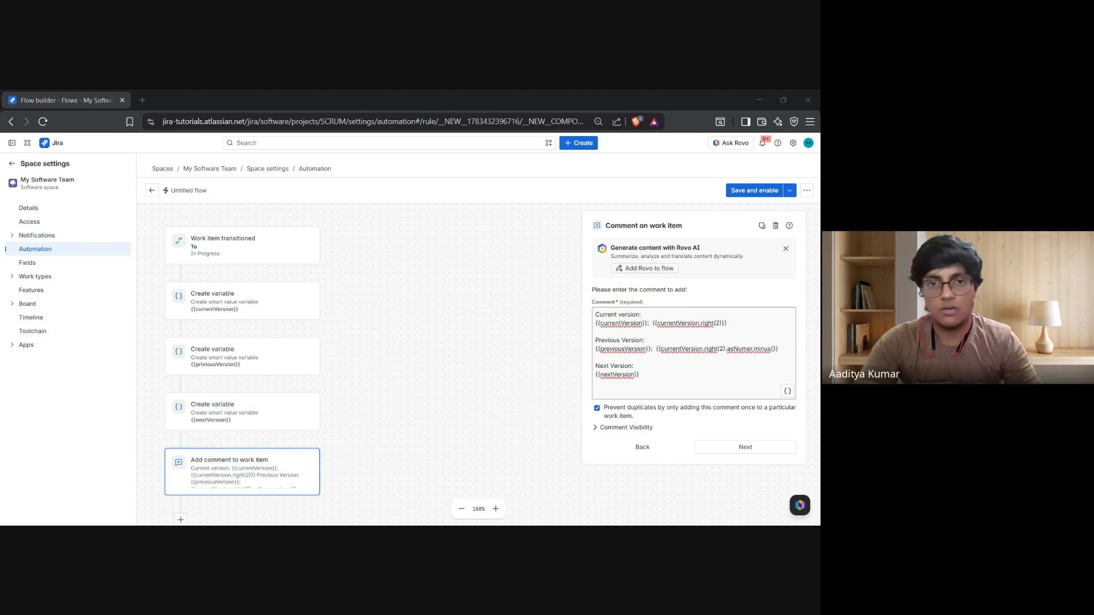
key("alt+Tab")
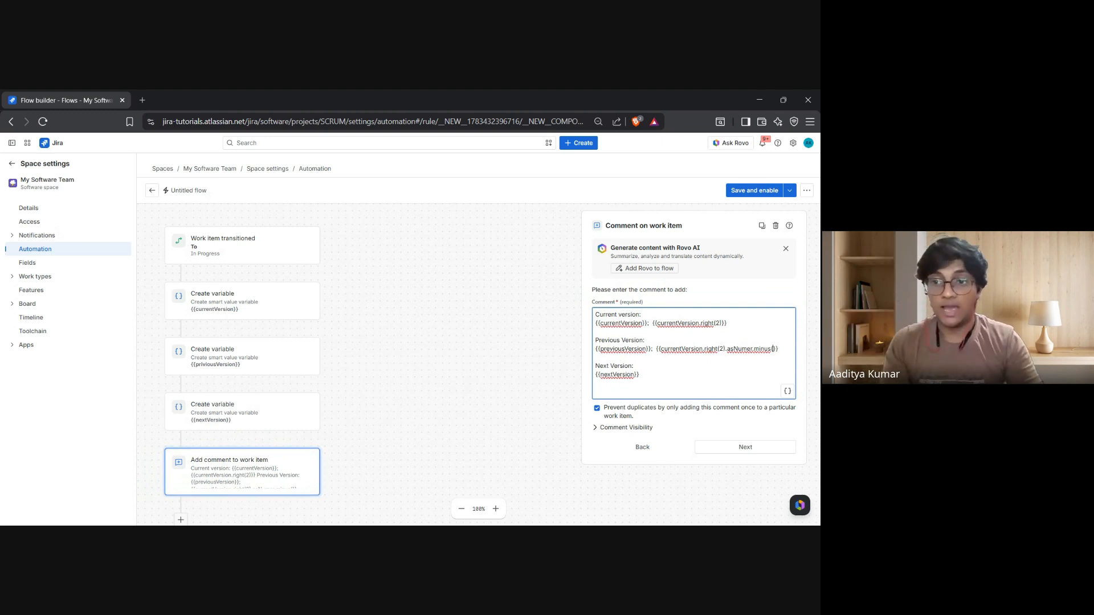
type("1")
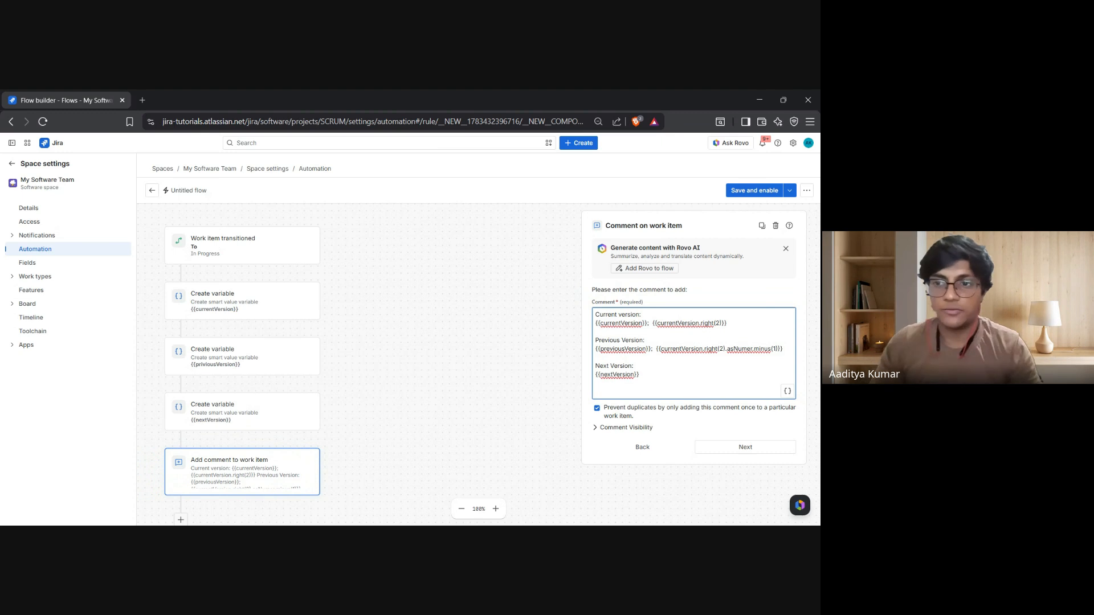
key("alt+Tab")
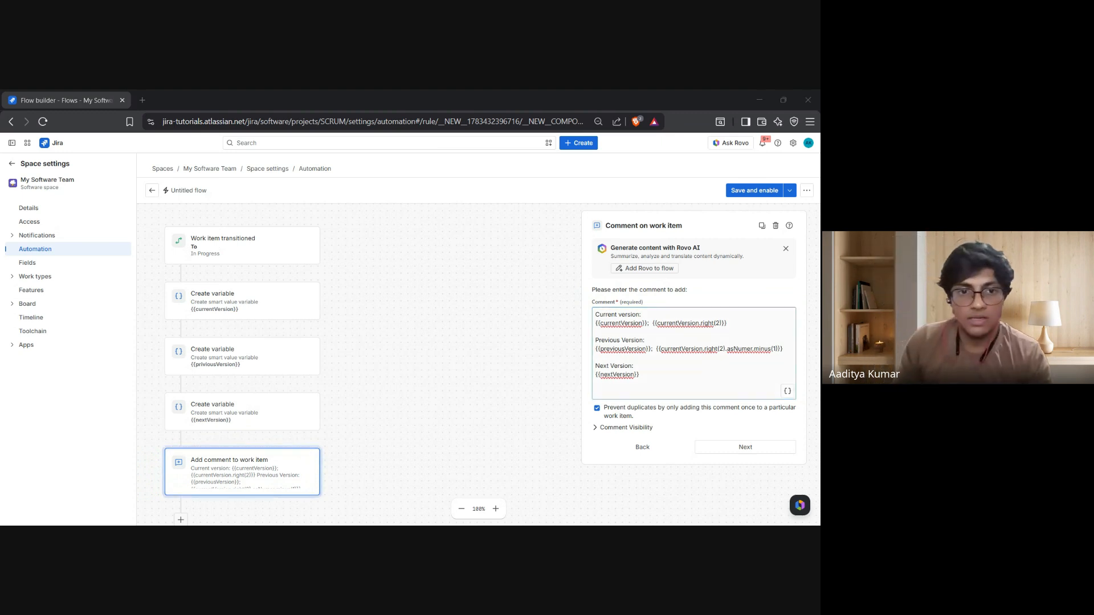
key("alt+Tab")
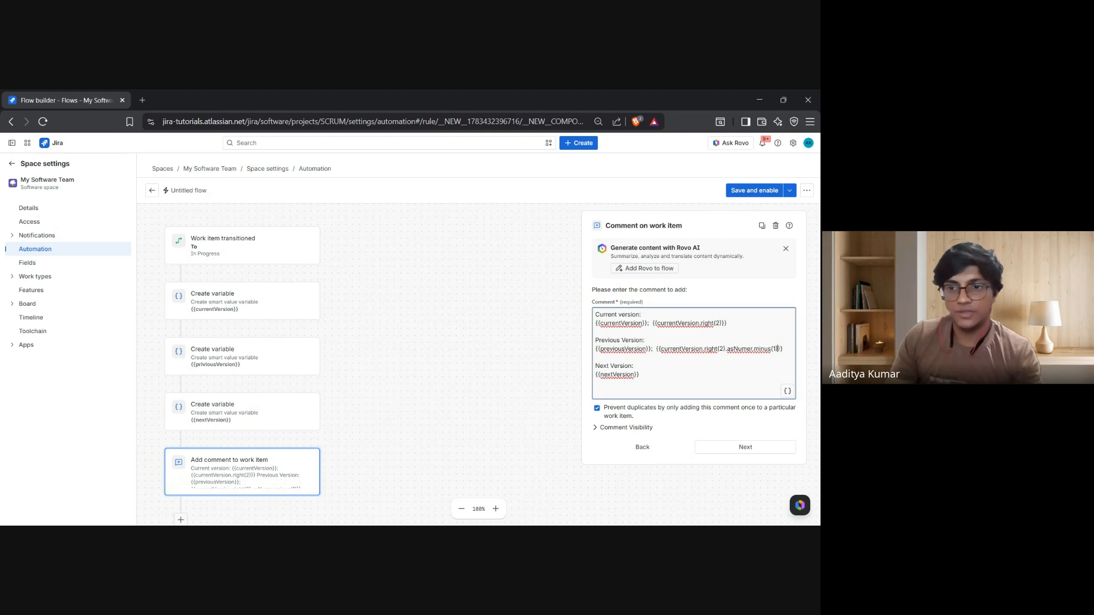
left_click_drag(658, 349, 725, 349)
key("alt+Tab")
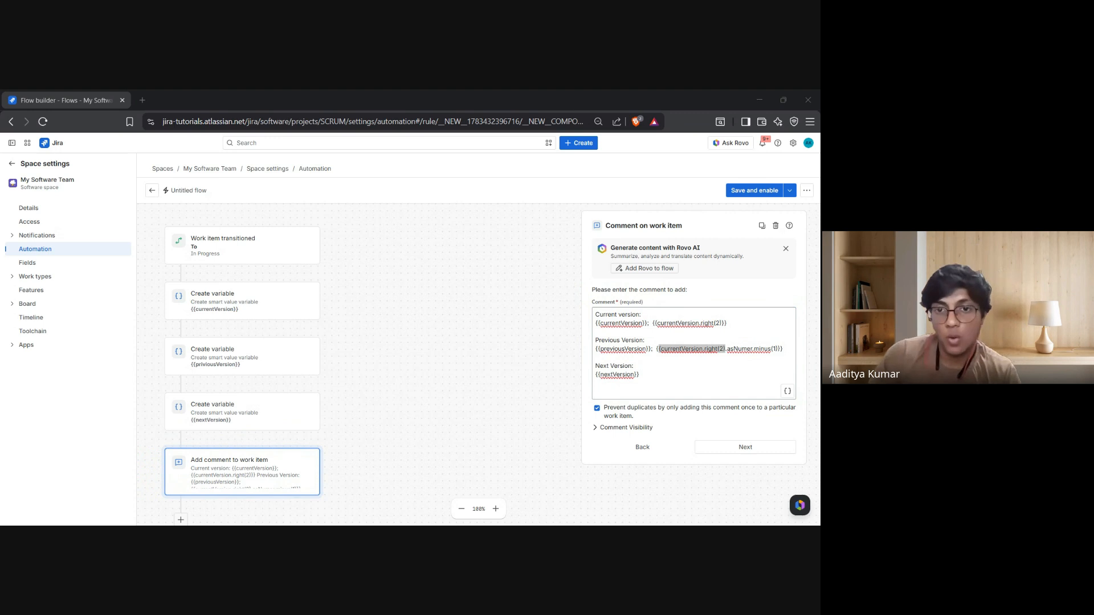
key("alt+Tab")
left_click_drag(727, 349, 779, 349)
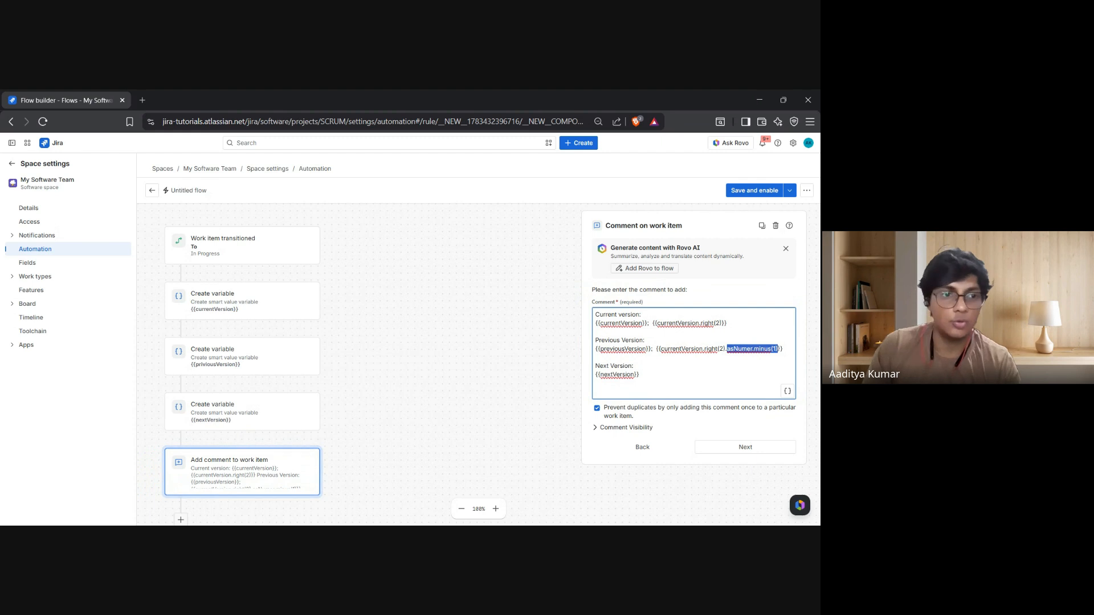
key("alt+Tab")
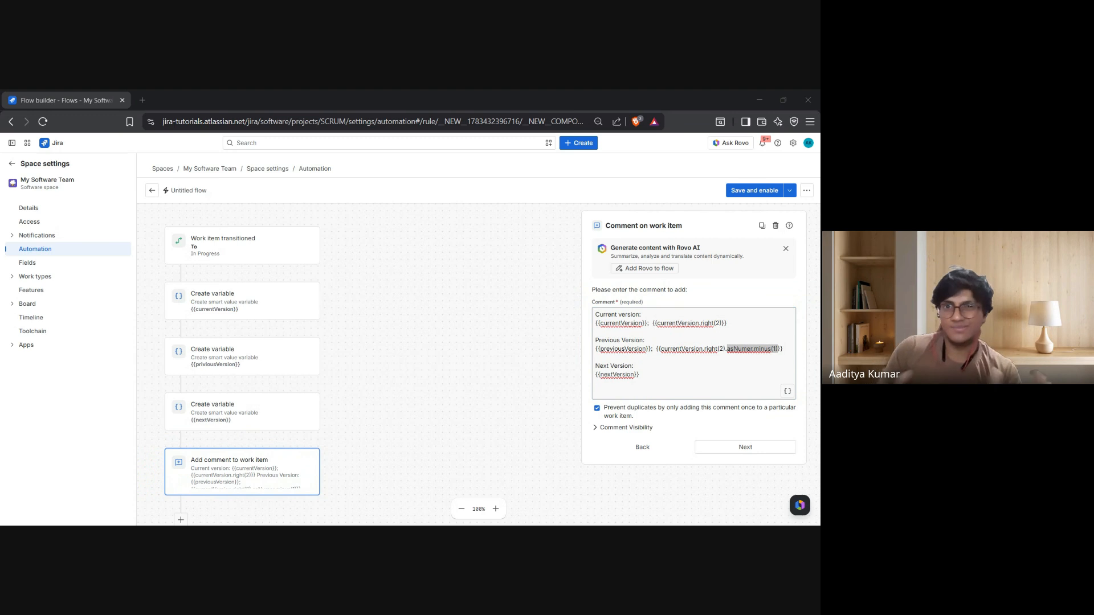
key("alt+Tab")
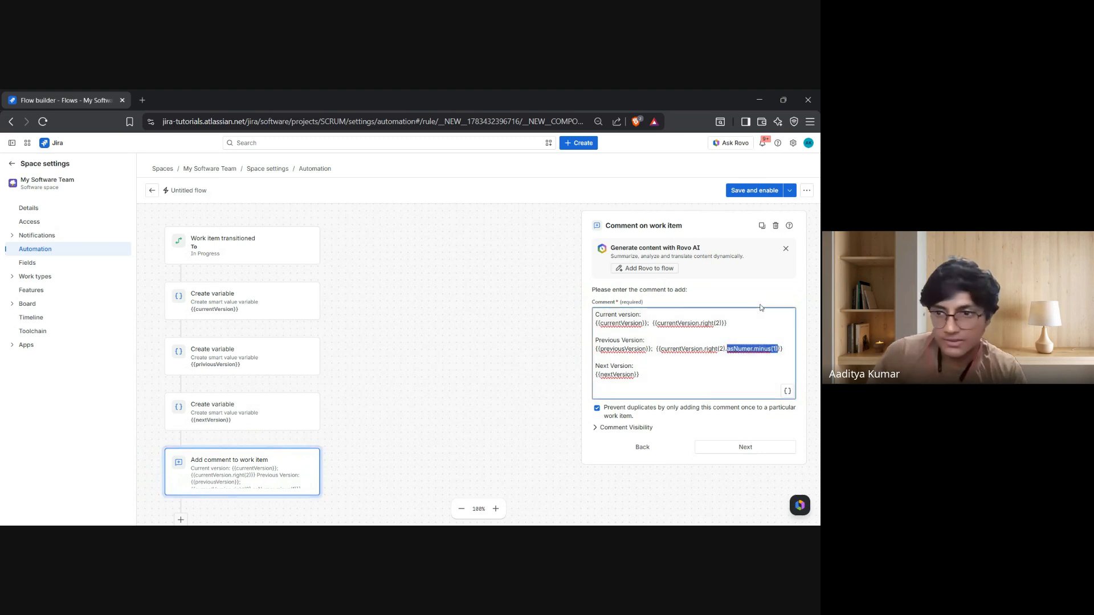
- Copy {{currentVersion.right(2).asNumer.minus(1)}} from the Previous Version section and paste it after {{nextVersion}} in the Next Version section, separated by a semicolon
left_click_drag(656, 349, 785, 349)
key("ctrl+c")
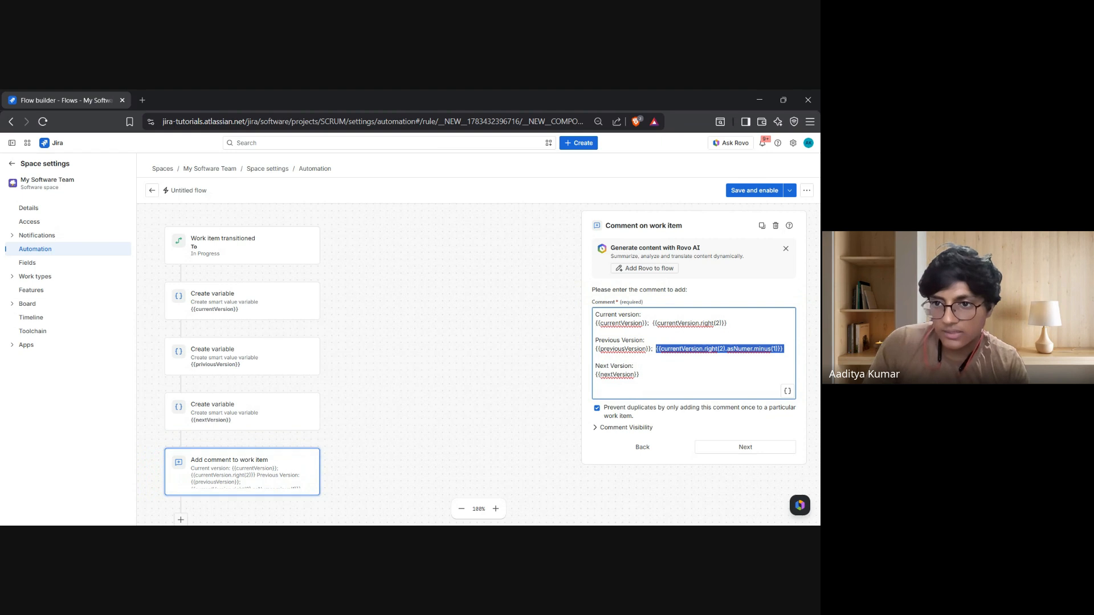
left_click(783, 349)
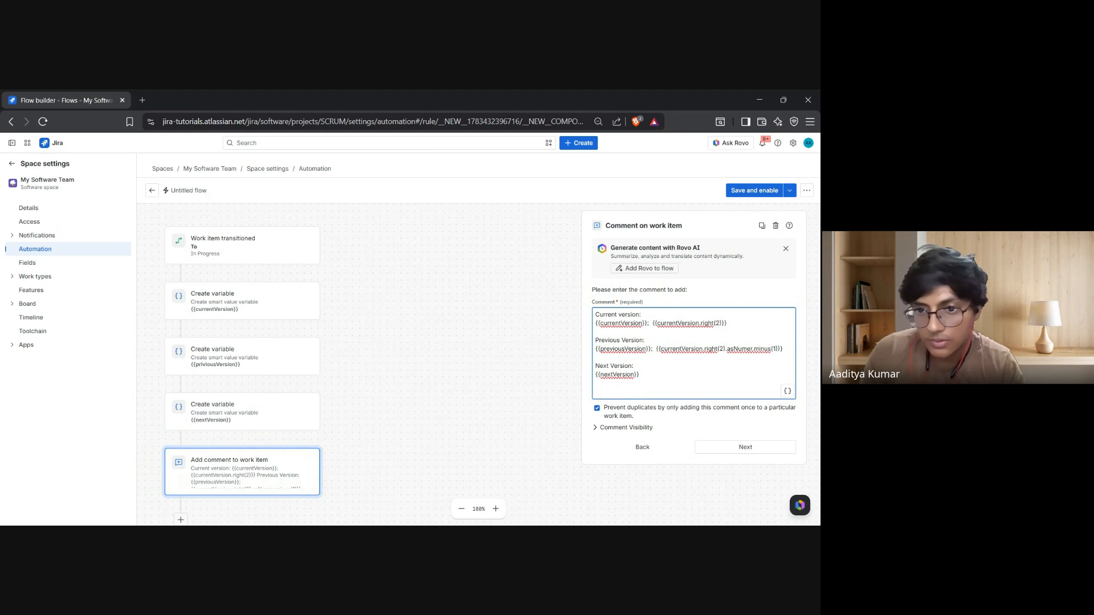
left_click(640, 374)
key("ctrl+v")
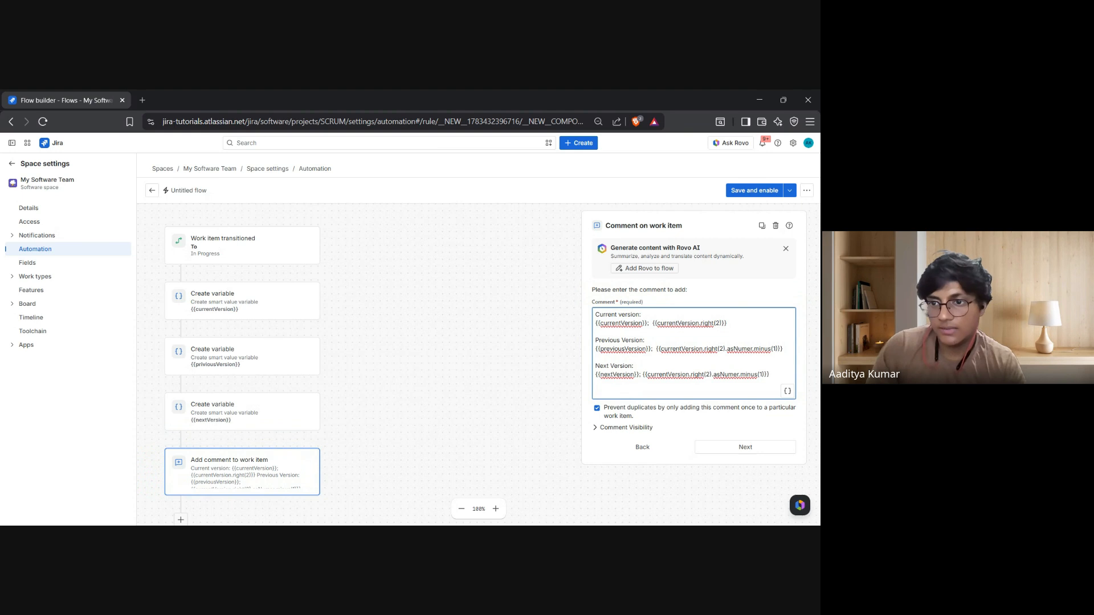
- Replace minus with plus in the Next Version expression, giving {{currentVersion.right(2).asNumer.plus(1)}}
left_click_drag(757, 374, 741, 374)
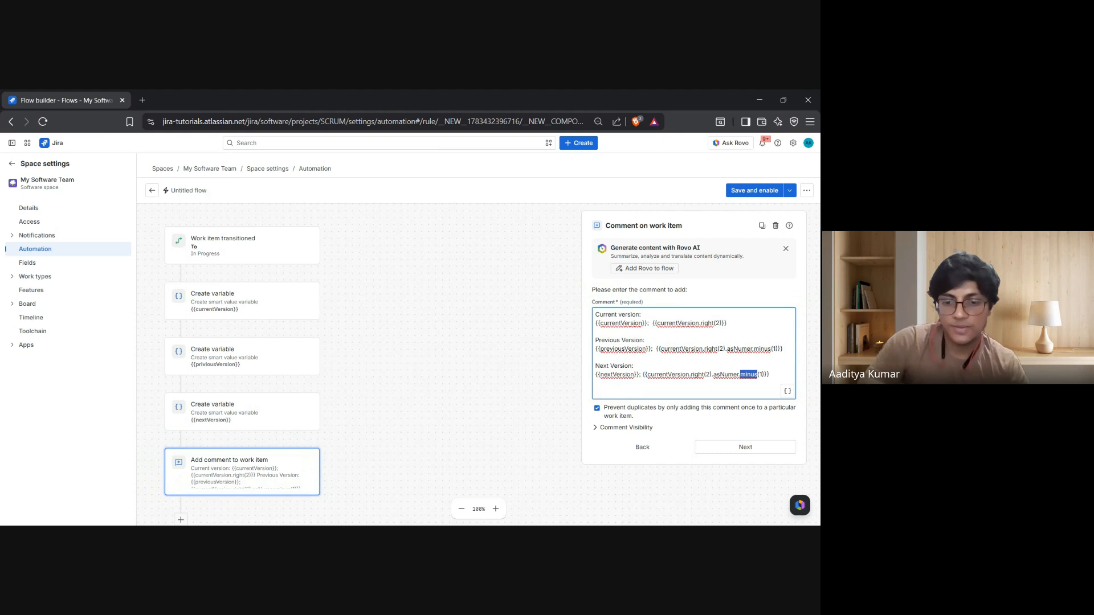
type("plus")
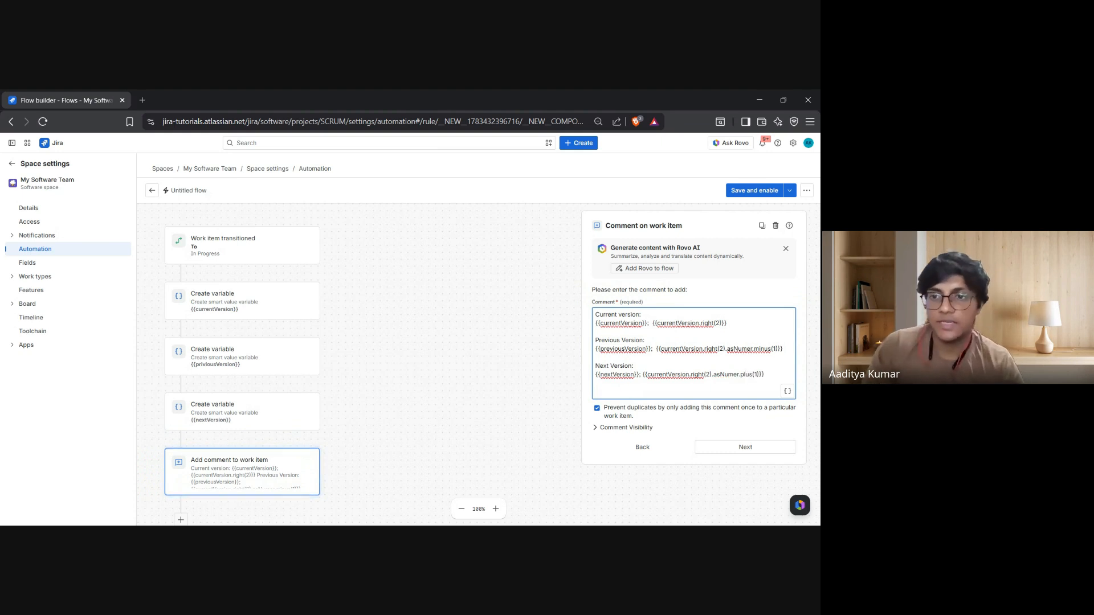
left_click(764, 375)
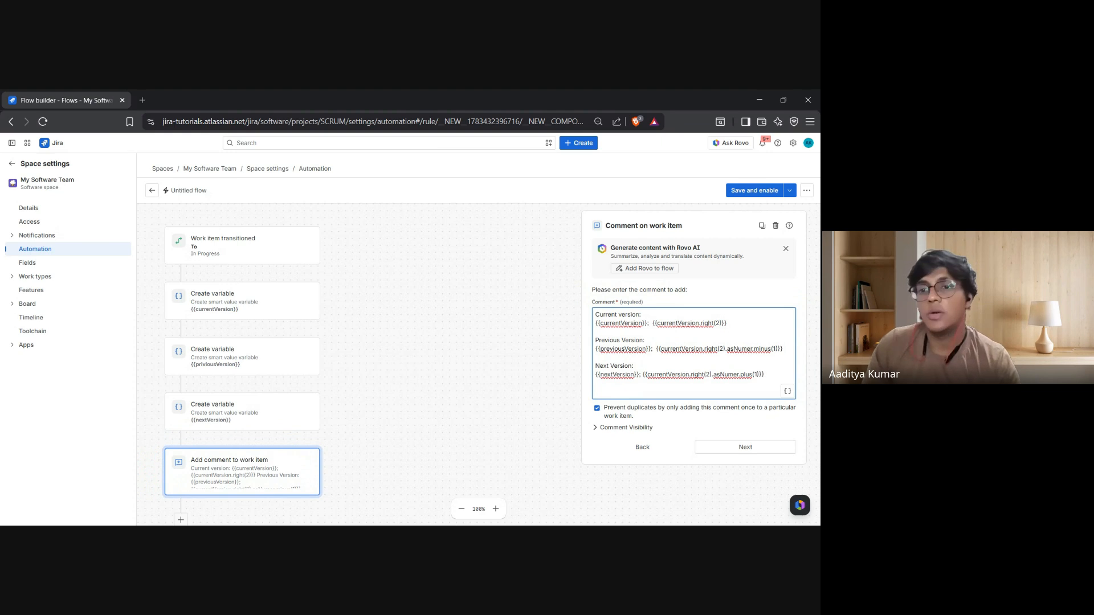
left_click_drag(646, 374, 711, 374)
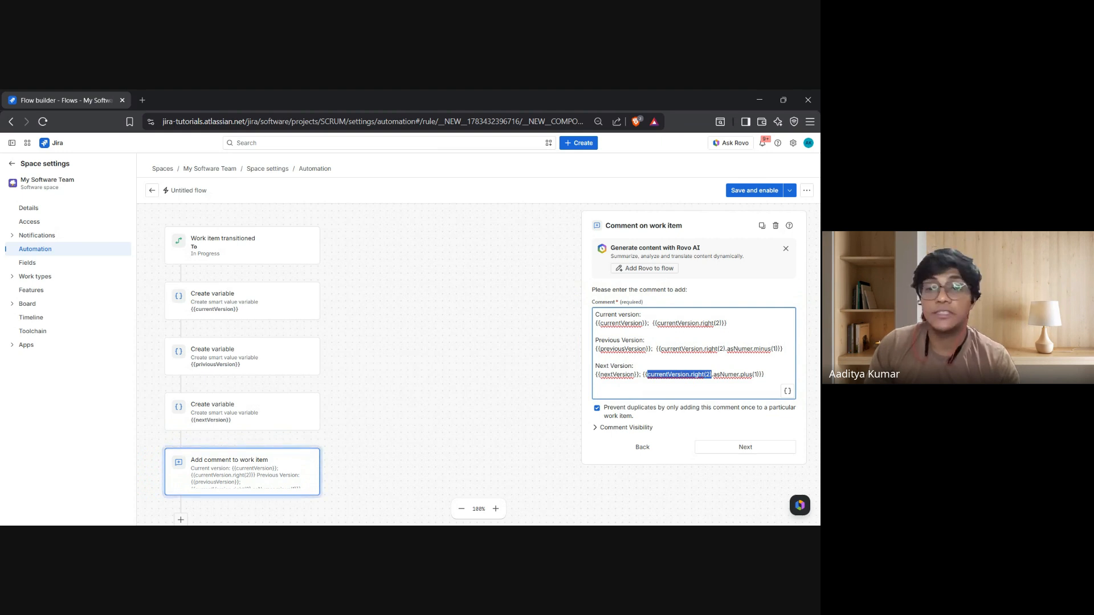
left_click_drag(714, 374, 762, 374)
key("alt+Tab")
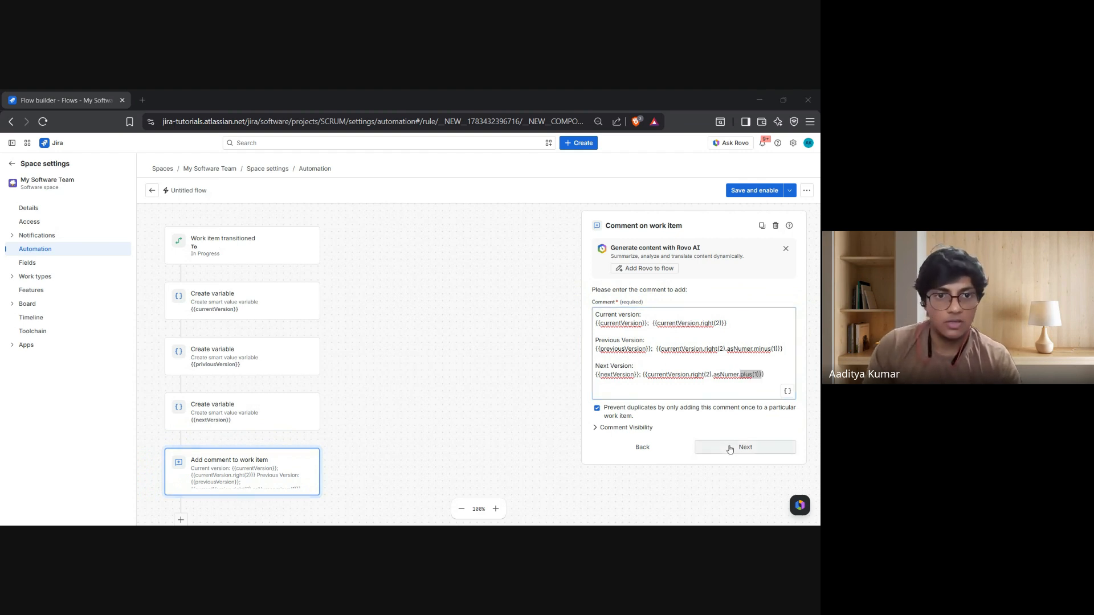
key("alt+Tab")
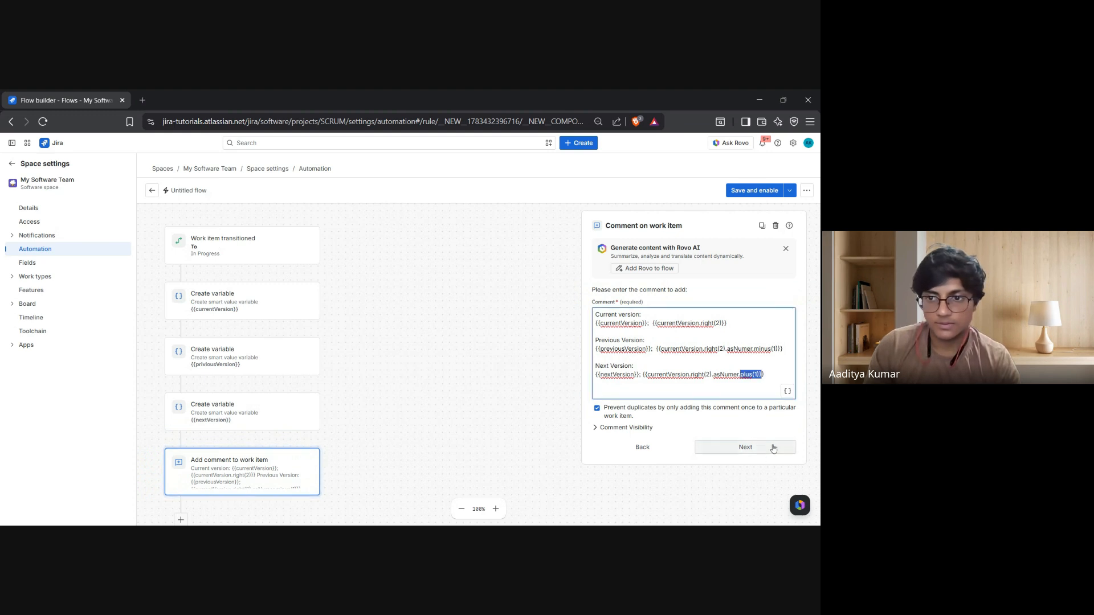
- Finish the comment action and name the flow variable-tutorial in the settings for turning it on
left_click(754, 450)
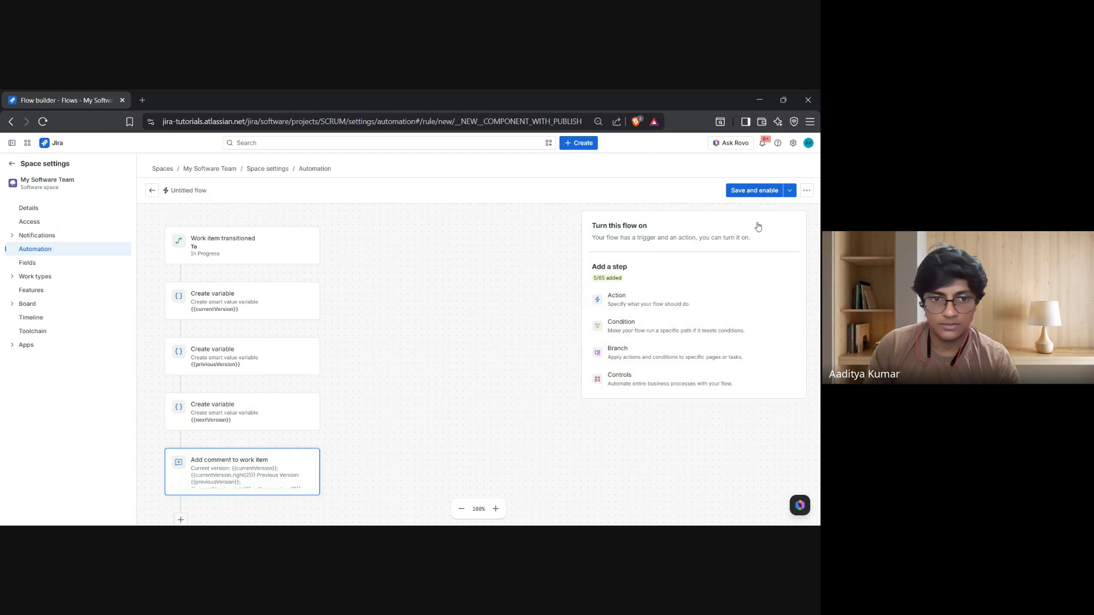
left_click(756, 194)
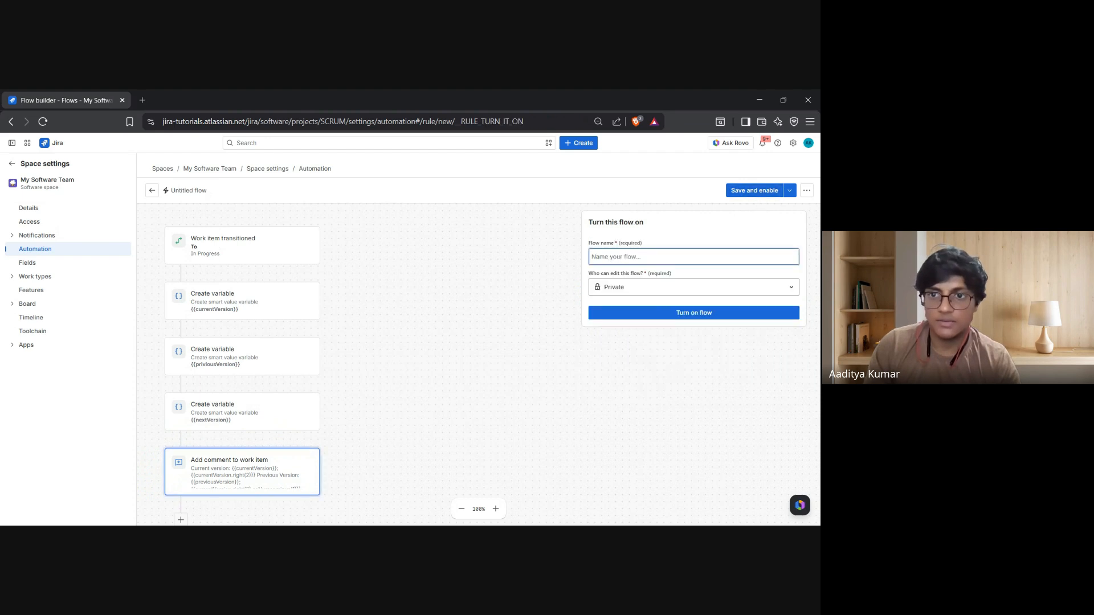
type("variable")
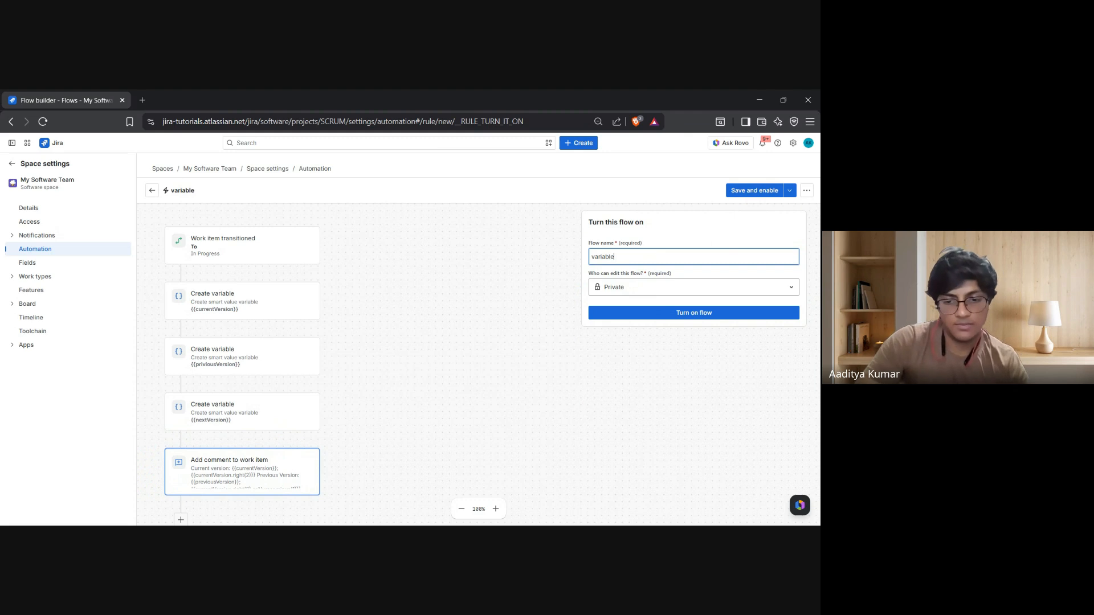
type("-tutorial")
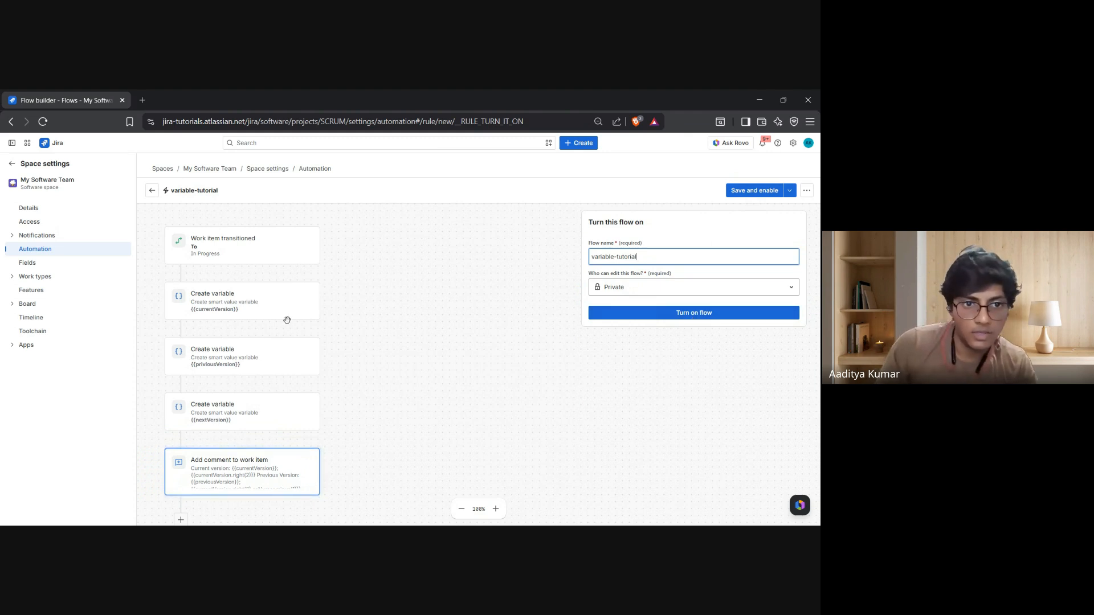
- Delete the last digit of the year in the nextVersion variable's smart value, and save and enable the flow
left_click(268, 413)
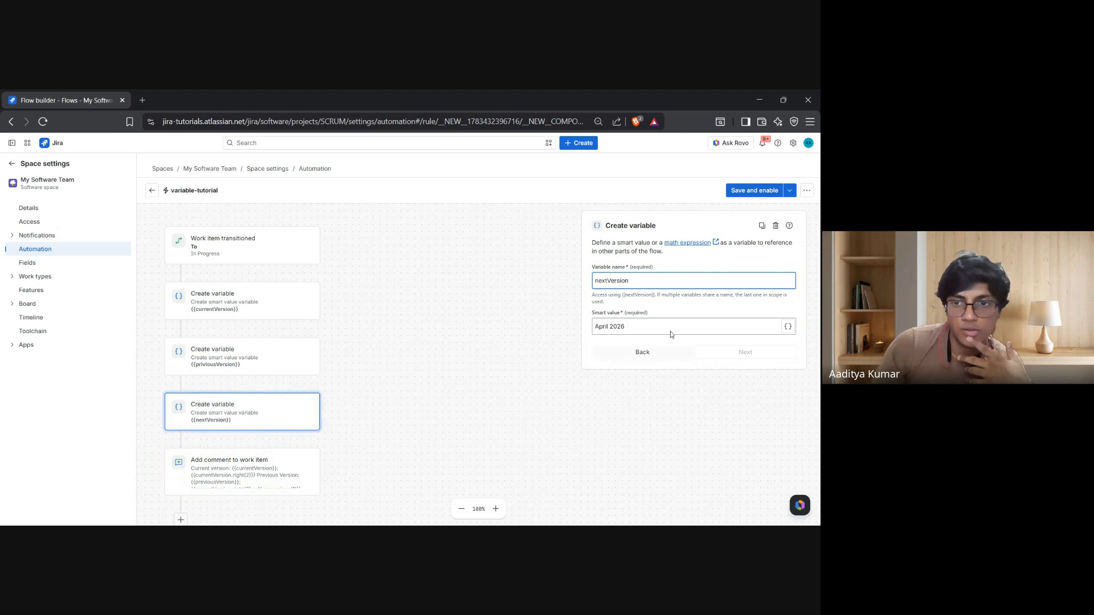
left_click(633, 326)
key("BackSpace")
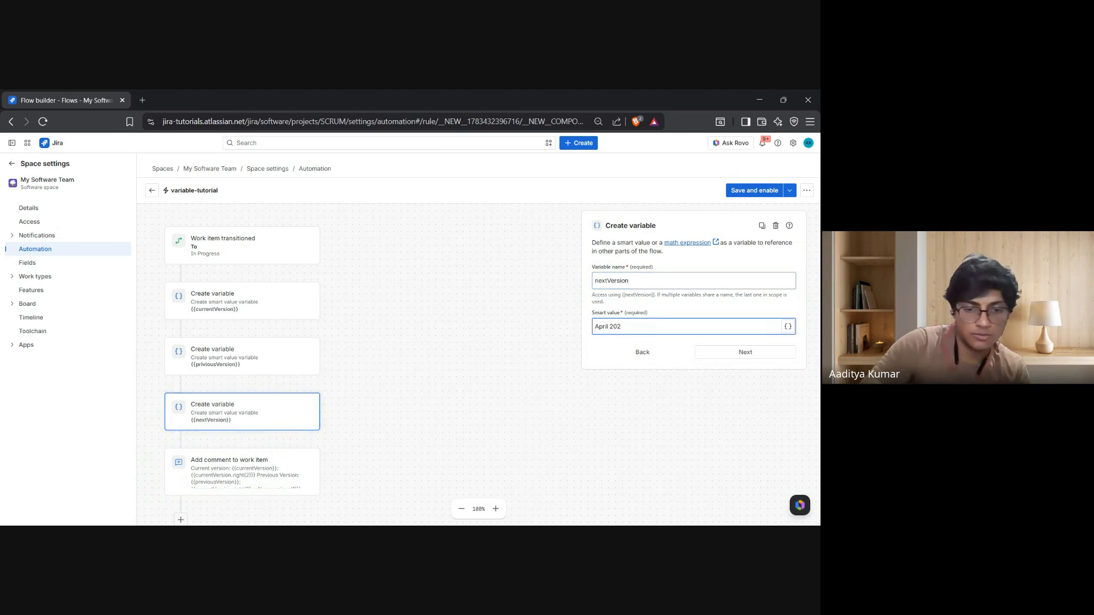
left_click(254, 485)
left_click(756, 191)
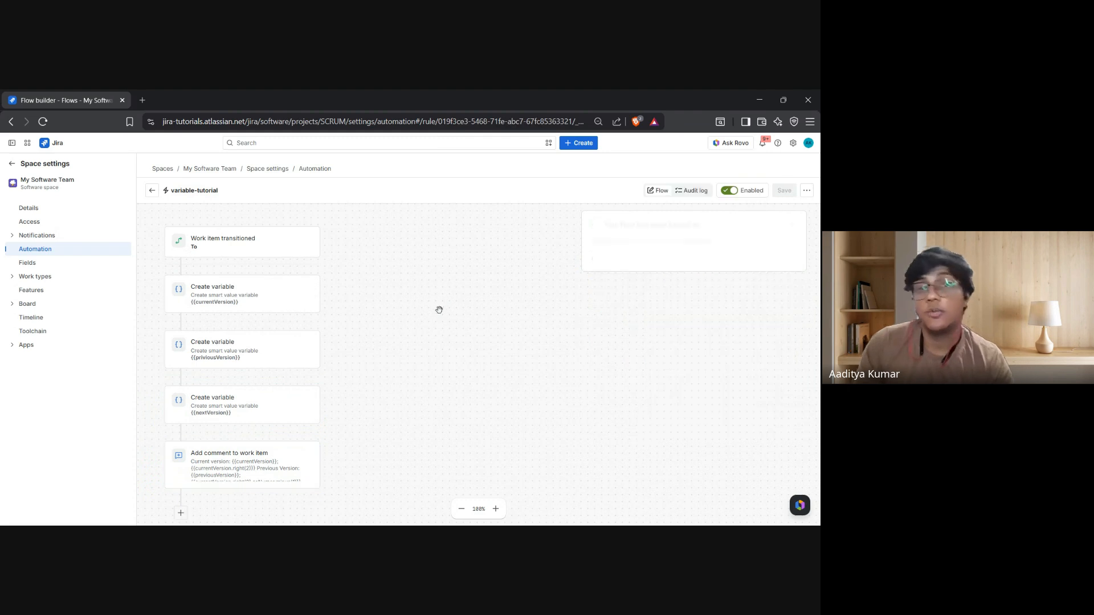
- Duplicate the browser tab that holds the flow builder
right_click(86, 97)
left_click(151, 177)
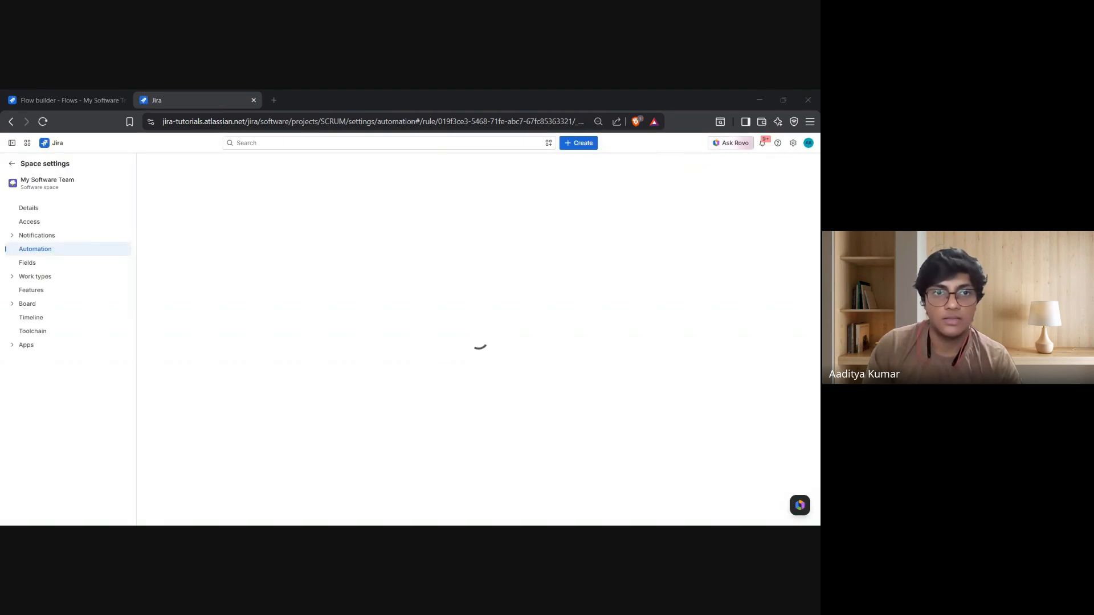
- Open the recently worked-on work item testing 101 from the Jira home page
left_click(56, 147)
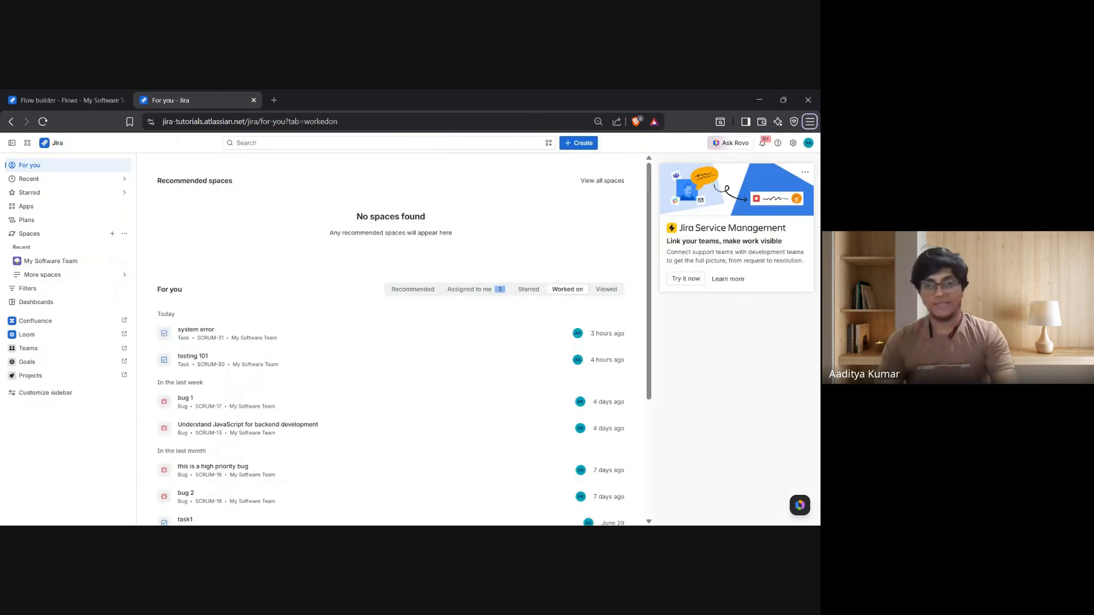
left_click(194, 357)
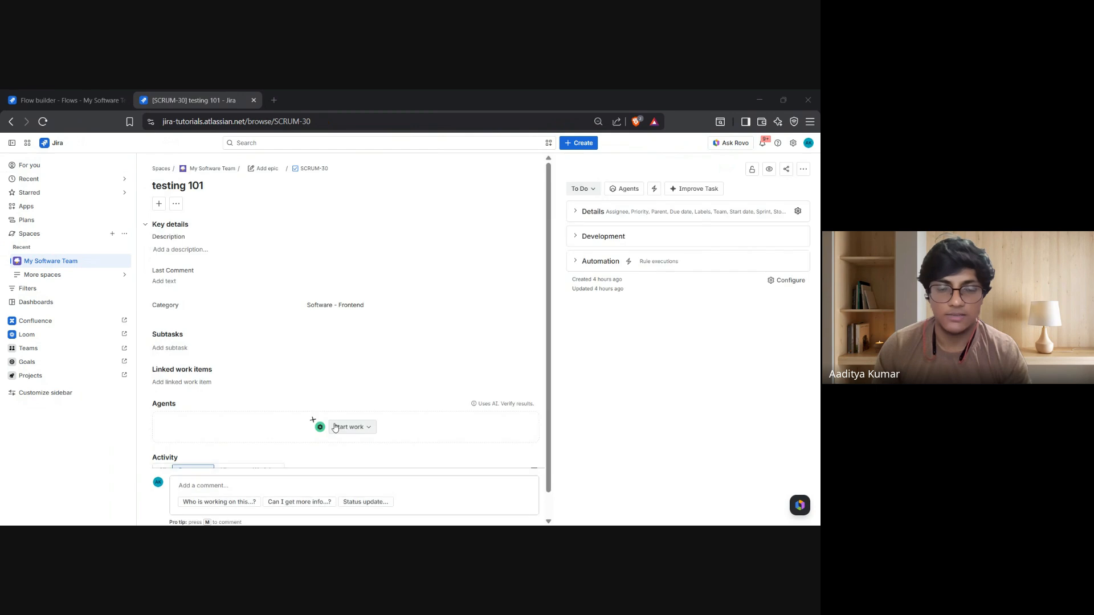
scroll(228, 438, "down", 1)
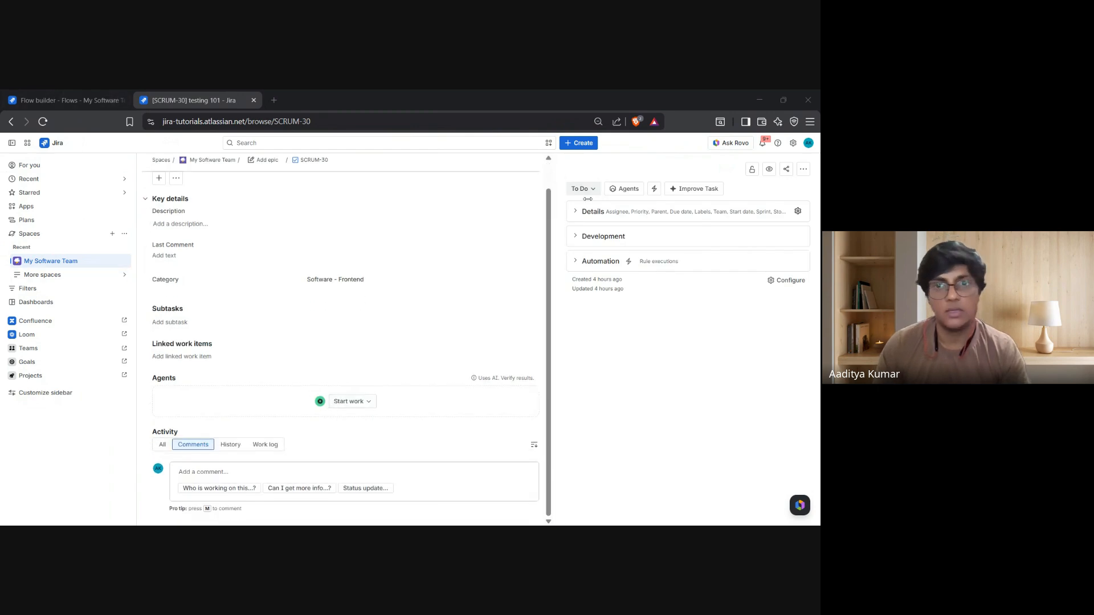
- Transition the work item testing 101 to In Progress to trigger the variable-tutorial flow
left_click(62, 100)
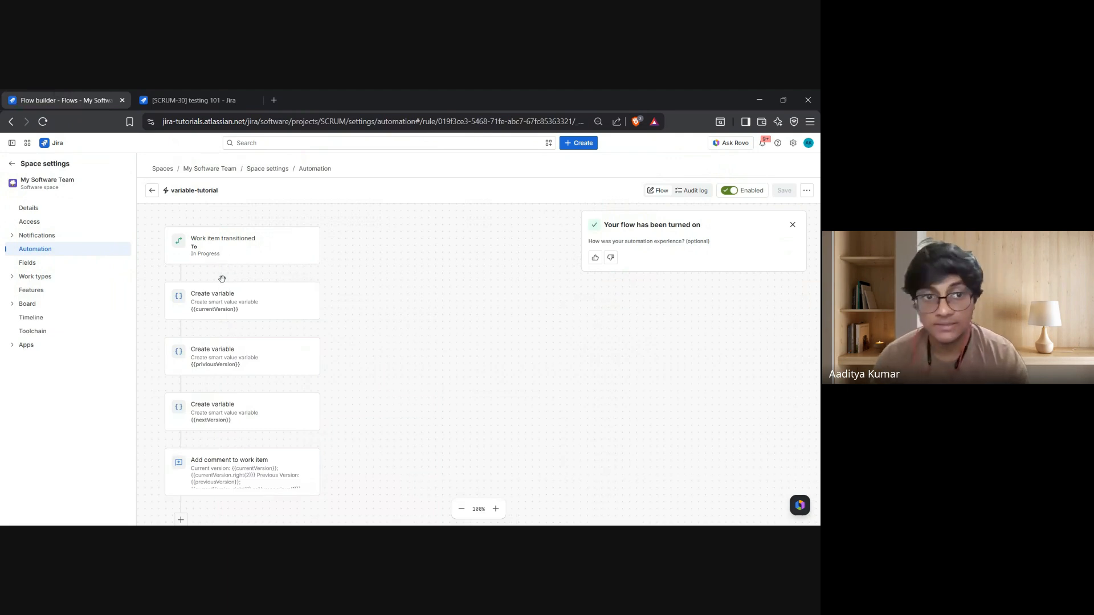
left_click(194, 100)
left_click(587, 190)
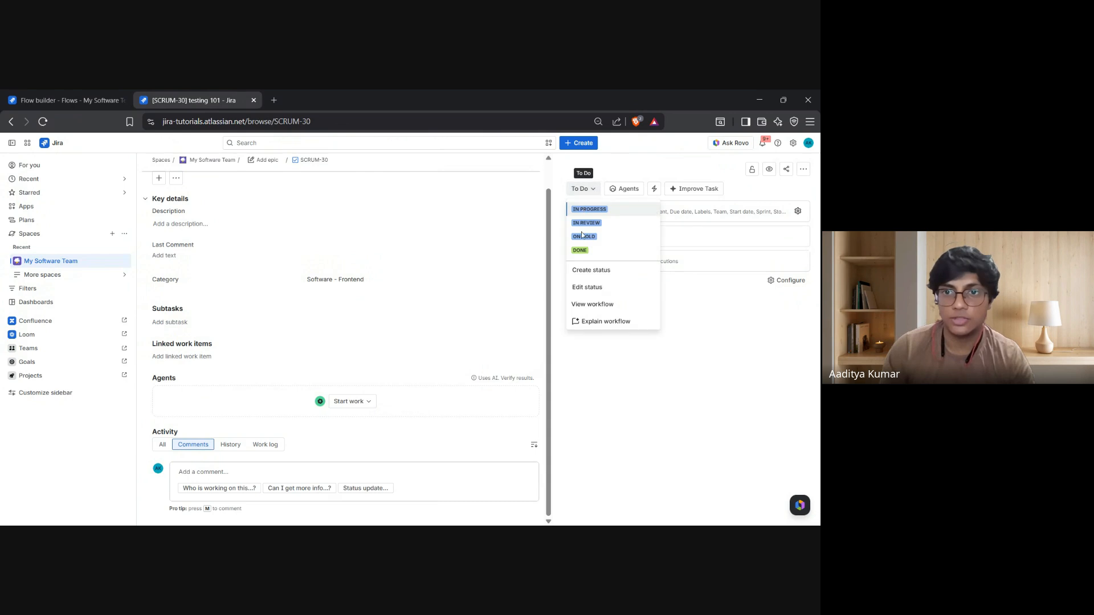
left_click(598, 210)
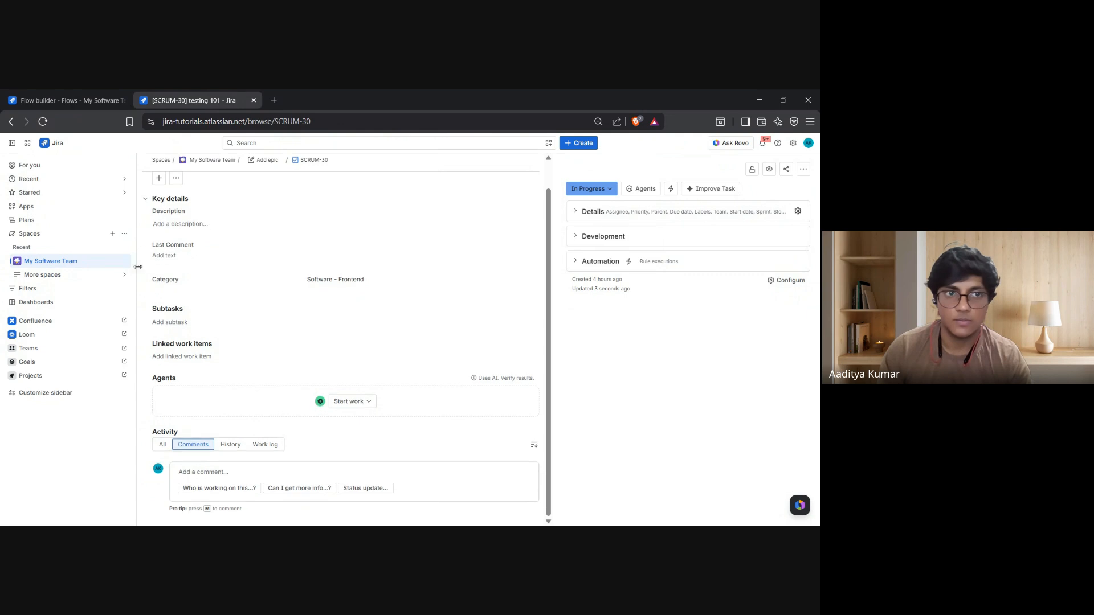
- Examine the automation comment on testing 101, comparing its Current version line with the {{currentVersion}} and {{currentVersion.right(2)}} expressions in the flow's comment action
scroll(350, 399, "down", 3)
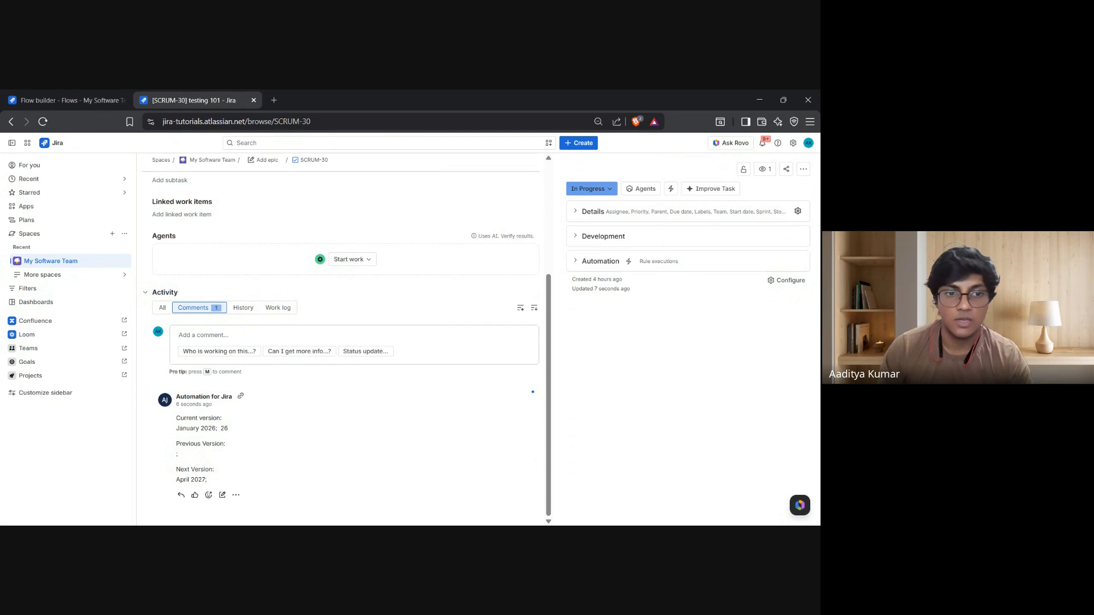
left_click_drag(176, 422, 223, 421)
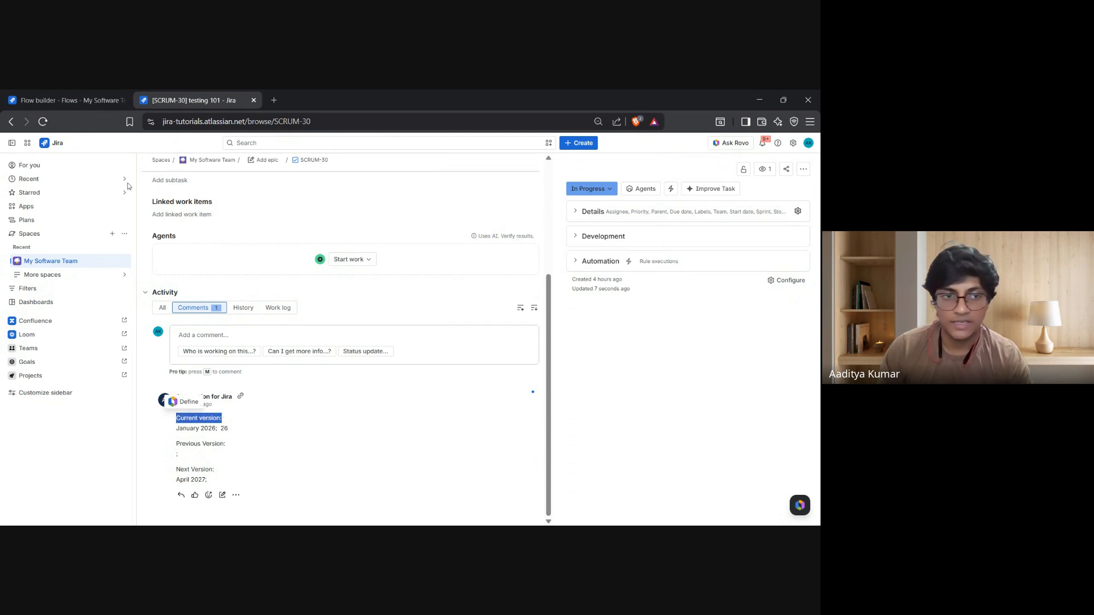
key("ctrl+shift+Tab")
left_click(245, 473)
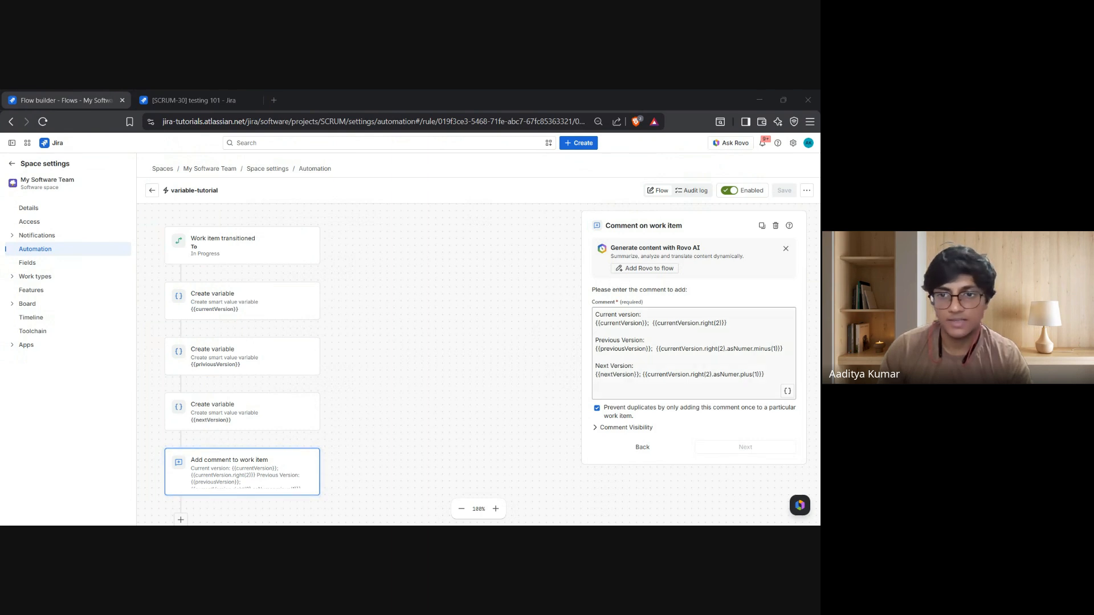
left_click(214, 93)
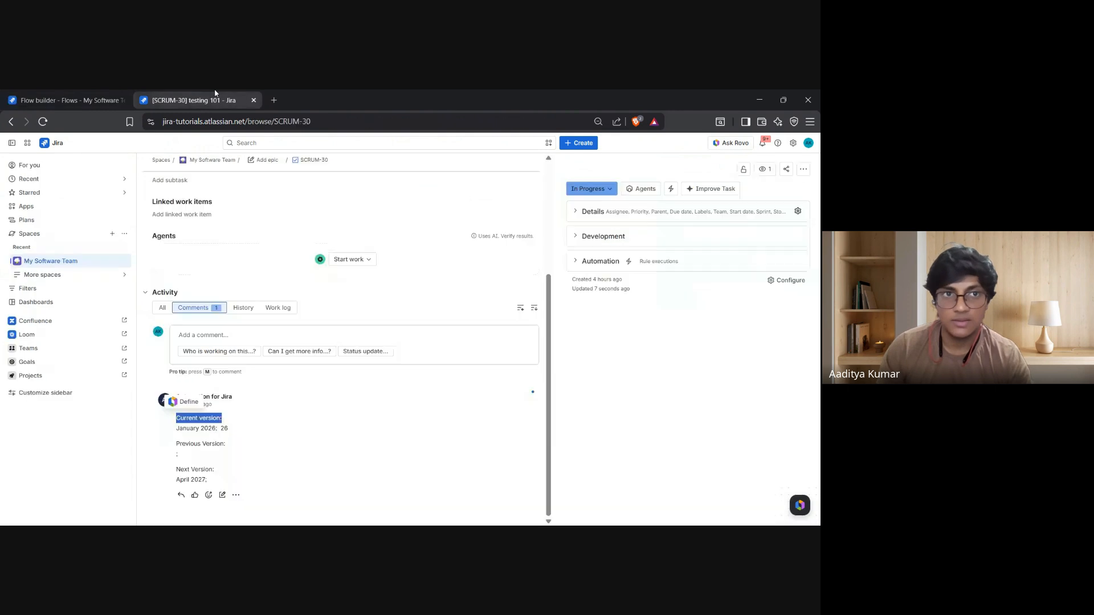
left_click_drag(176, 428, 208, 427)
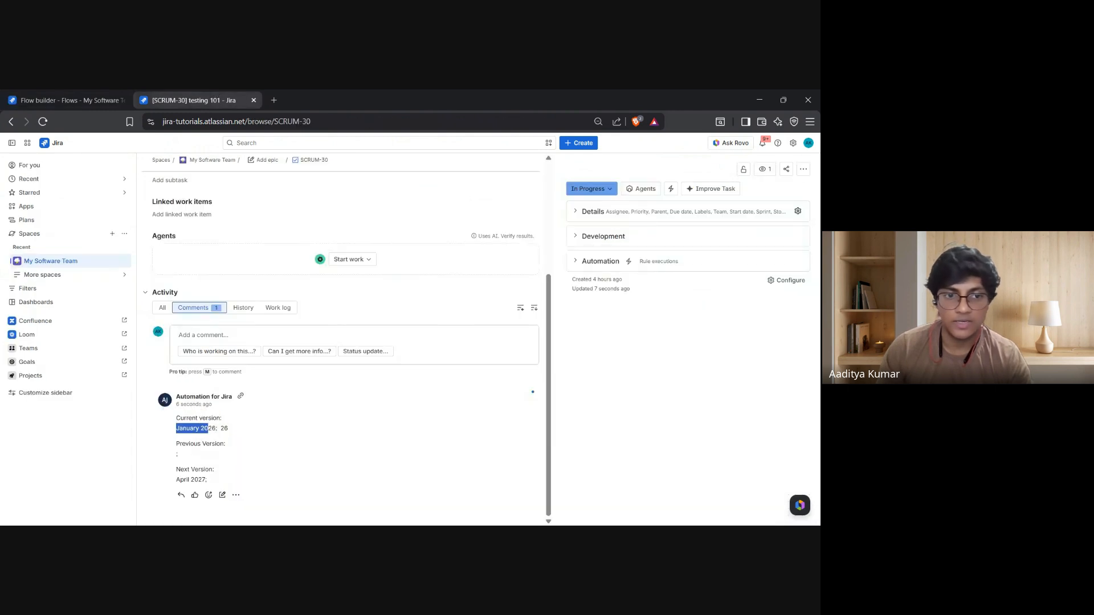
left_click(216, 429)
left_click(55, 94)
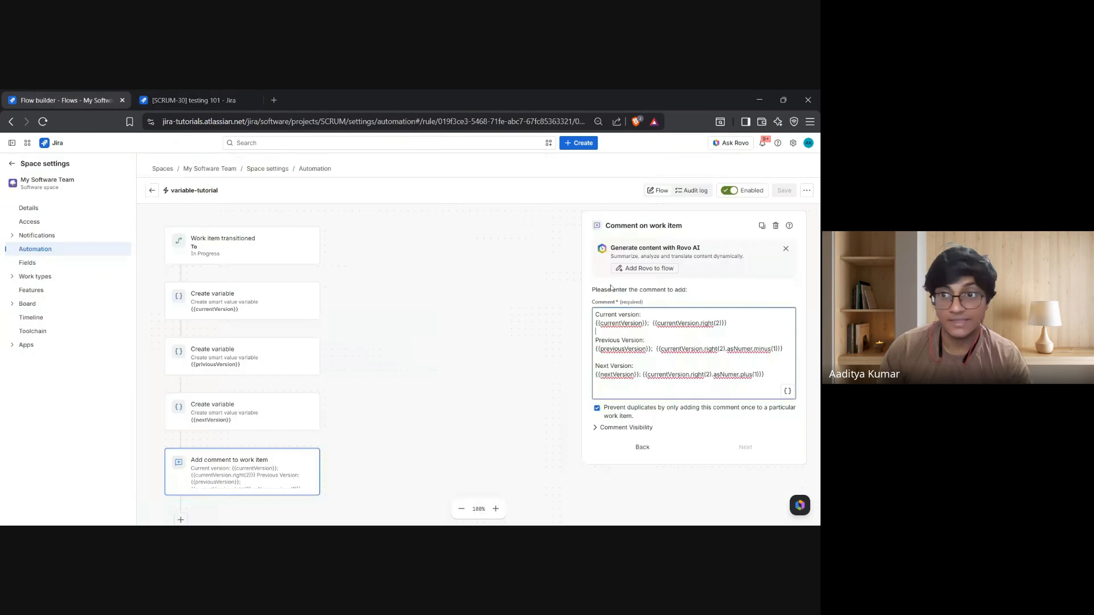
left_click_drag(651, 323, 724, 323)
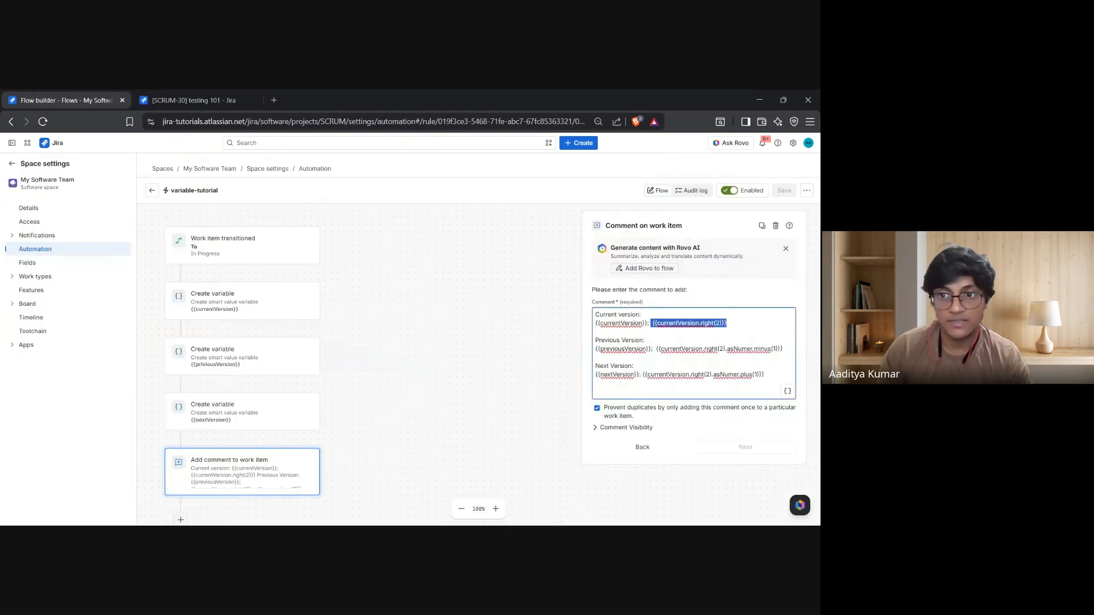
left_click(726, 324)
left_click(153, 94)
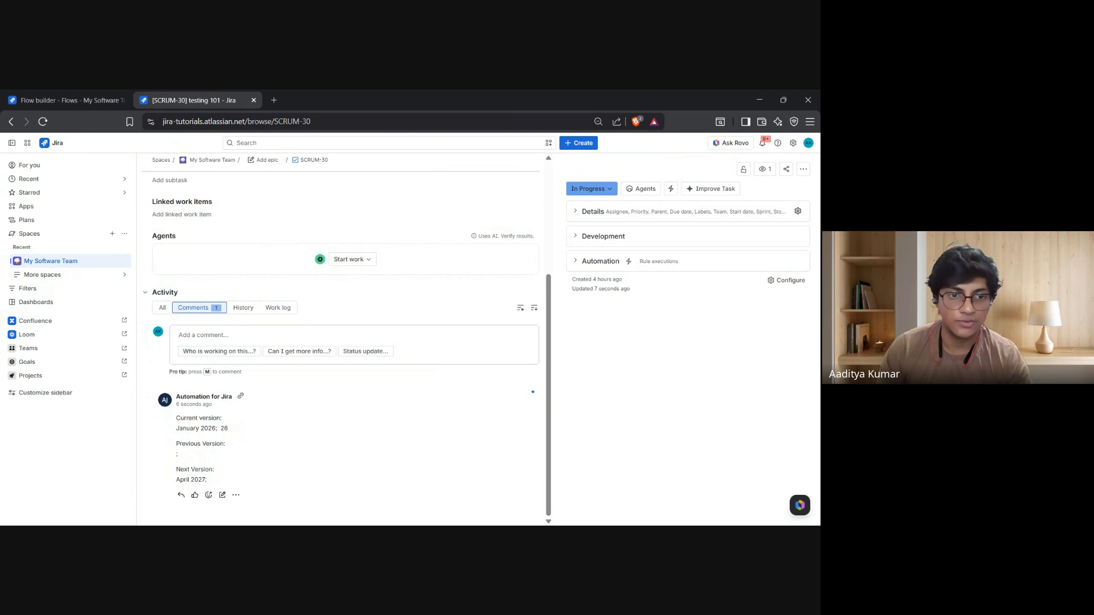
left_click_drag(176, 428, 216, 437)
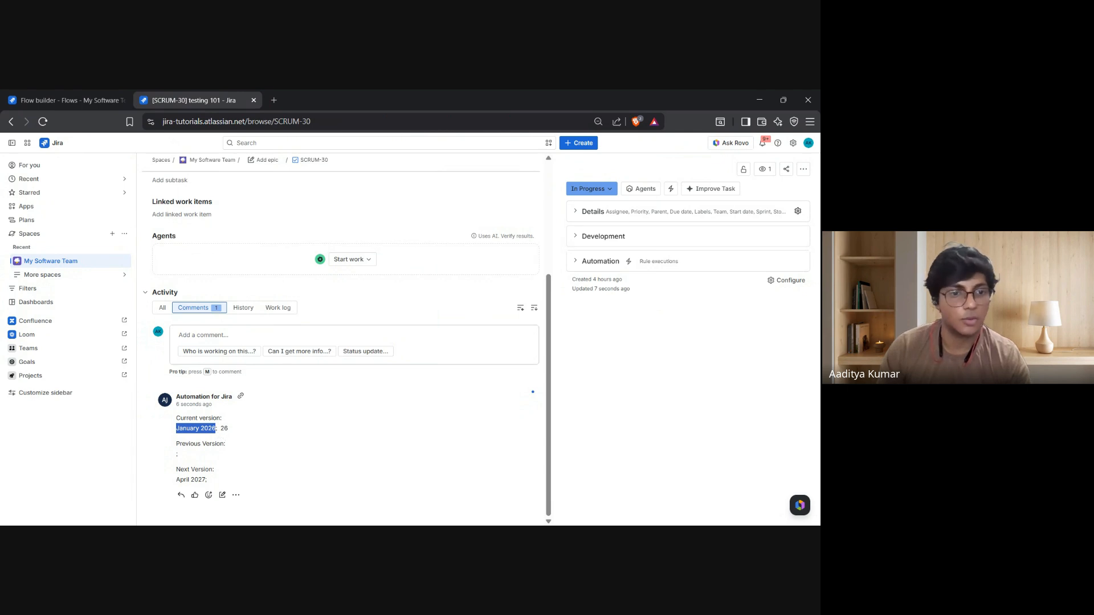
double_click(224, 429)
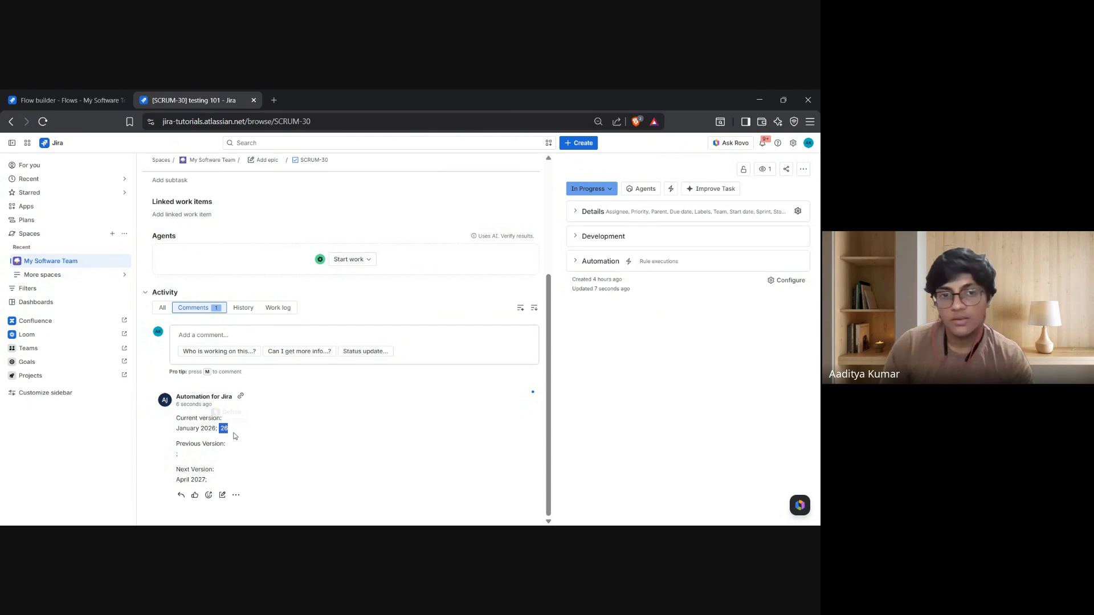
left_click(234, 435)
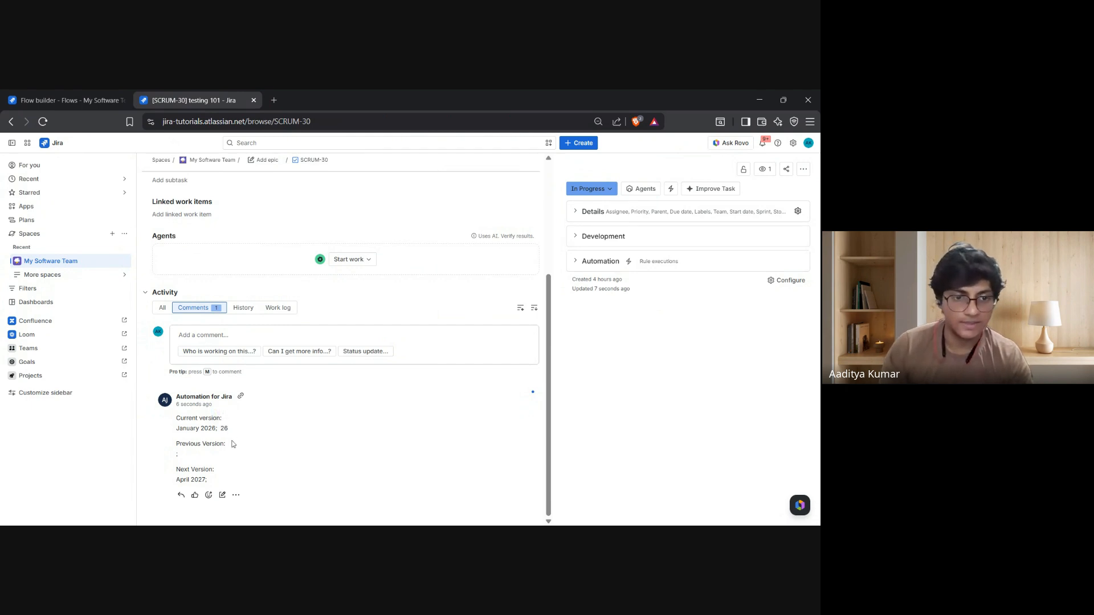
- Correct the misspelled name of the second variable in the flow to previousVersion
left_click(54, 95)
left_click(503, 272)
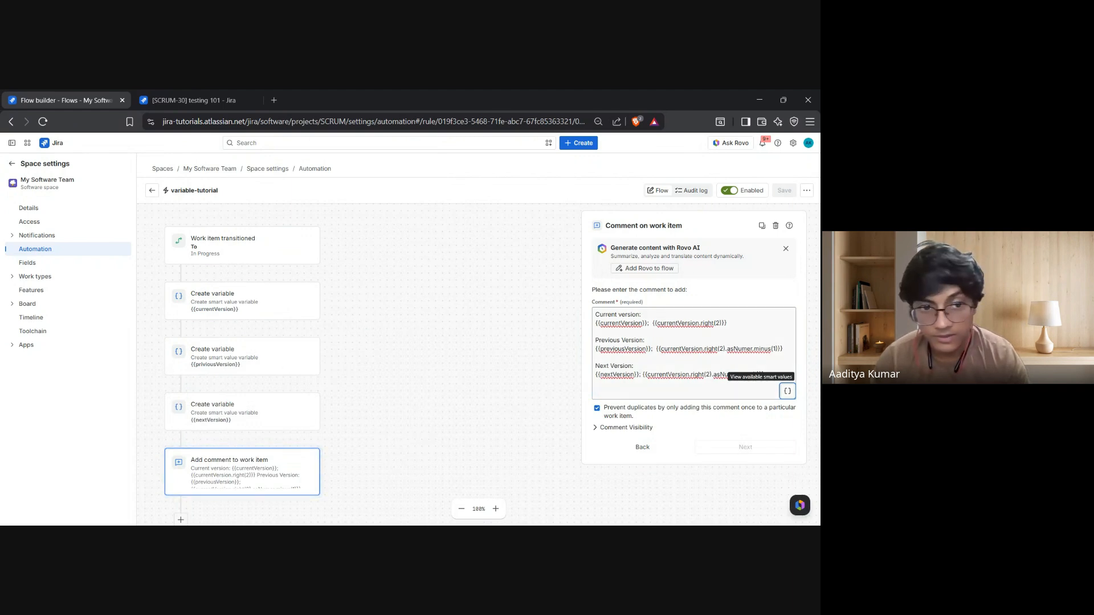
left_click(287, 362)
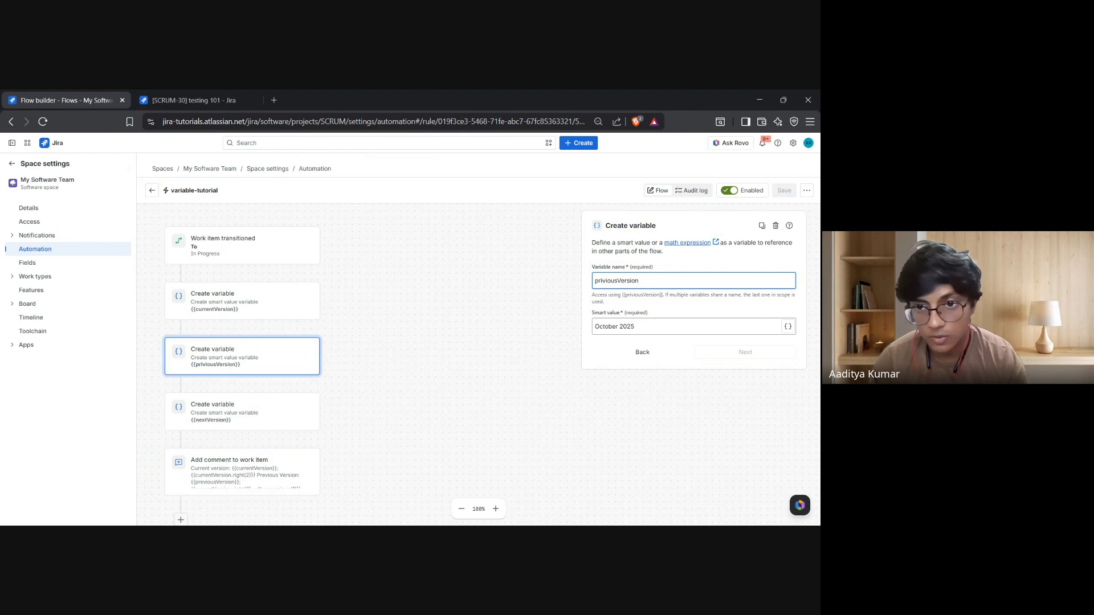
key("BackSpace")
type("e")
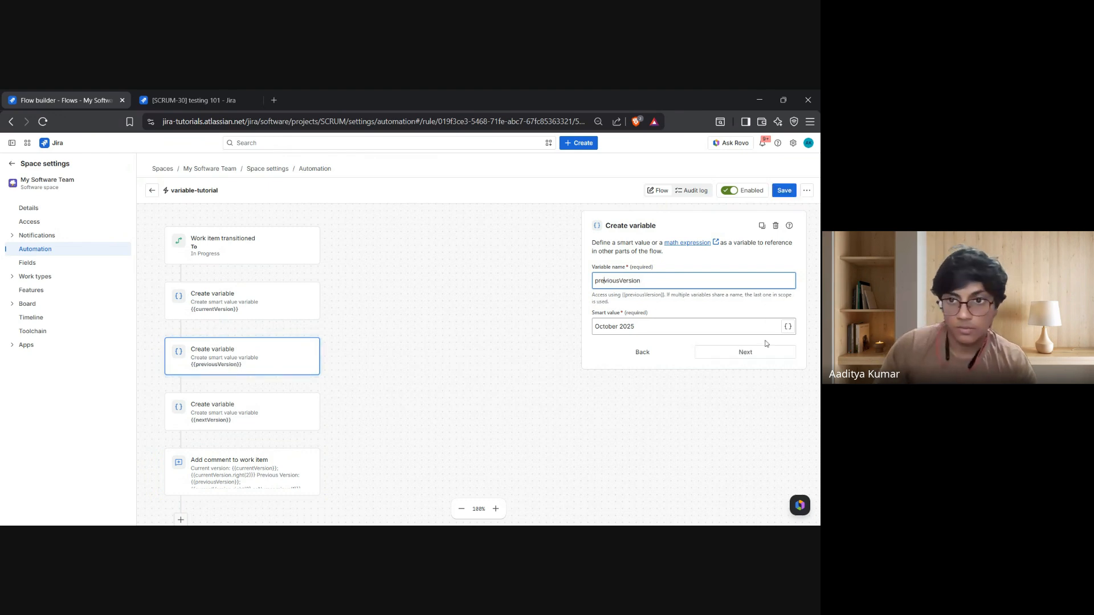
left_click(747, 356)
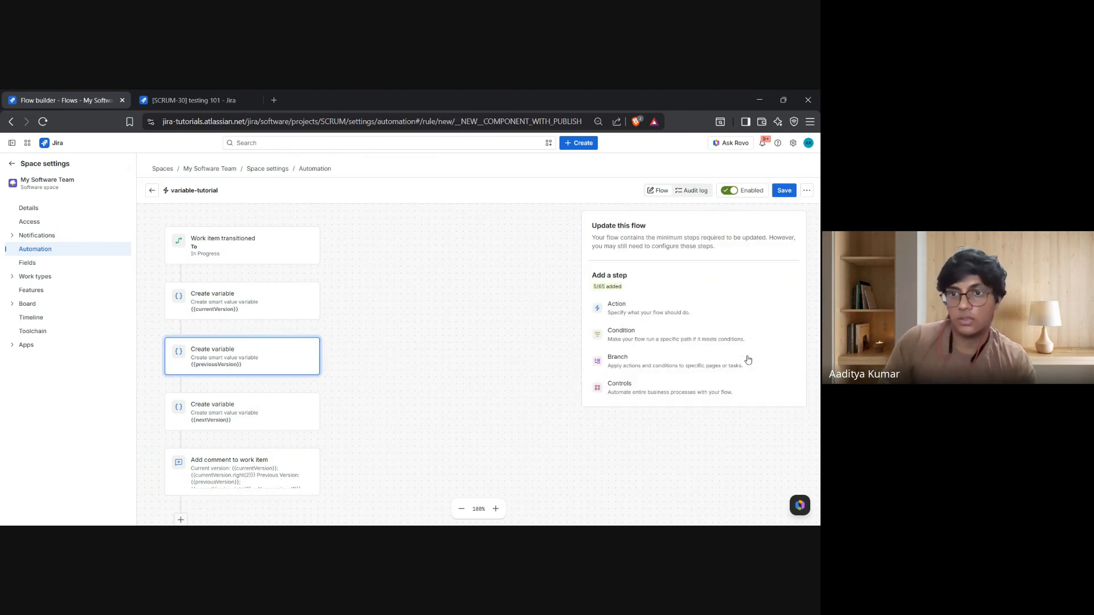
- Check the {{previousVersion}} reference in the comment action and the Next Version line of the comment posted on testing 101
left_click(245, 450)
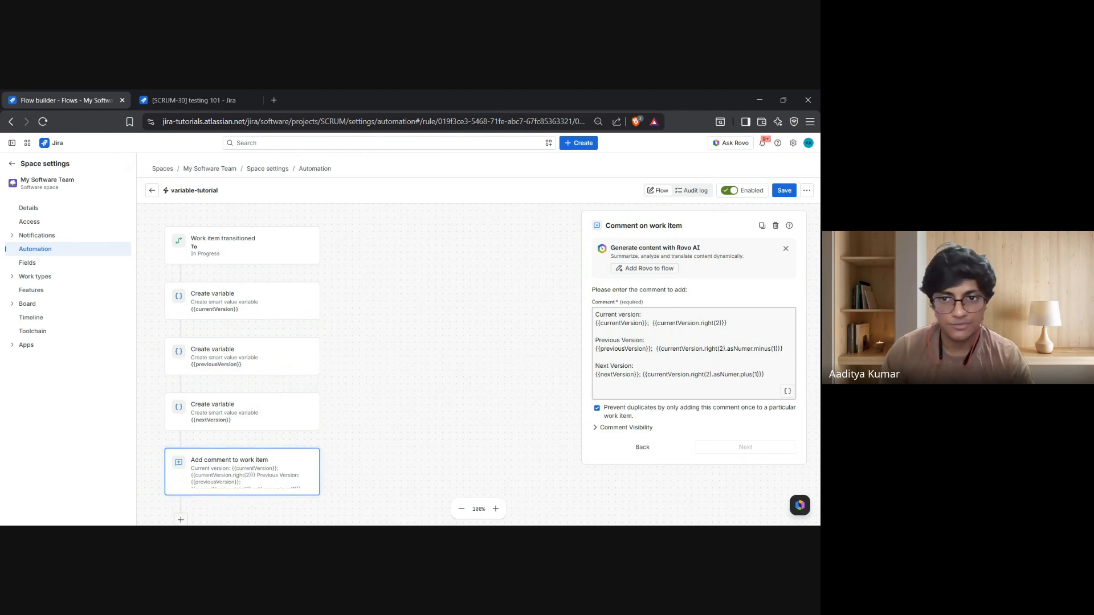
left_click_drag(596, 348, 649, 349)
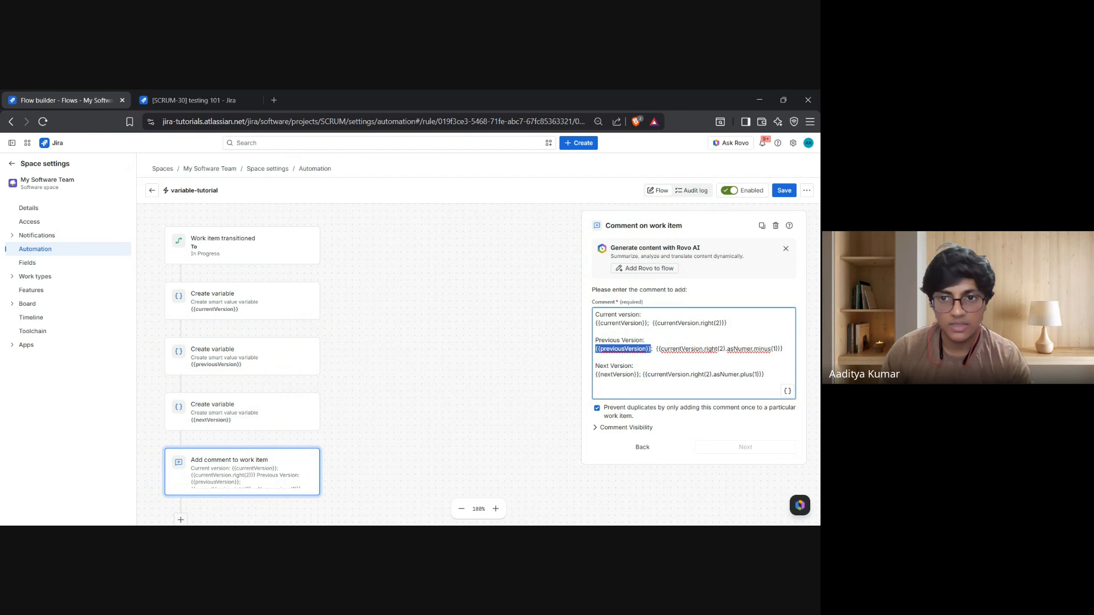
left_click(649, 350)
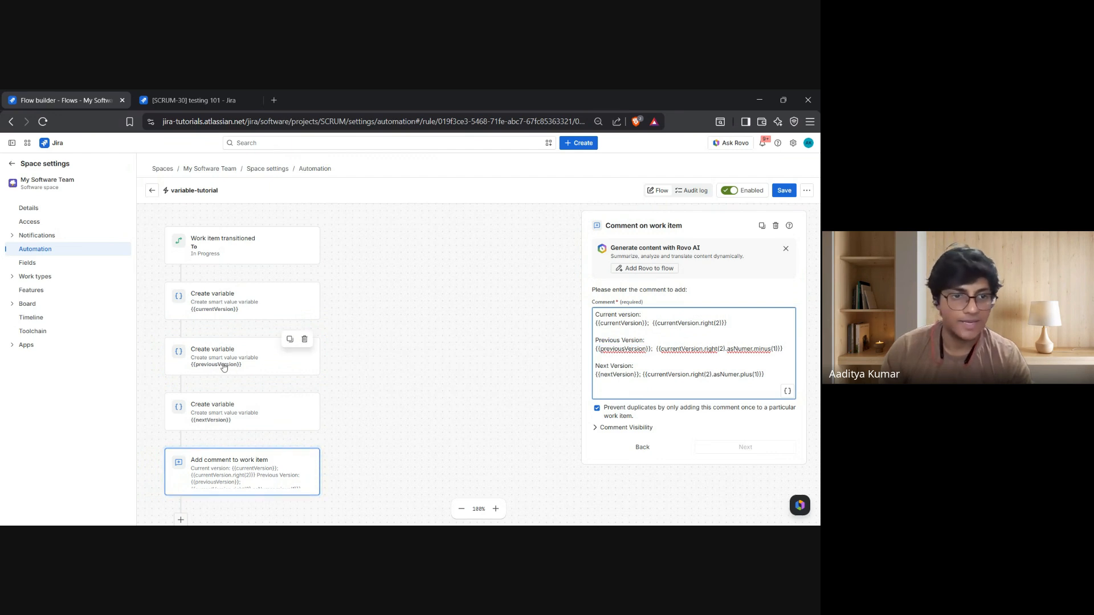
left_click(191, 101)
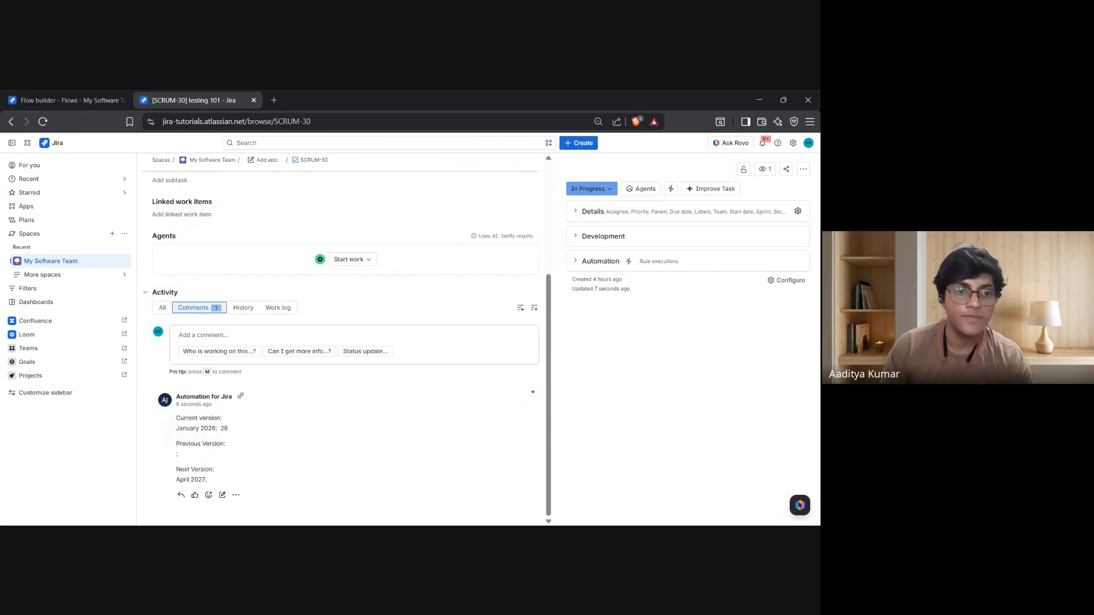
left_click_drag(178, 473, 208, 482)
left_click(220, 472)
left_click(214, 484)
left_click(70, 100)
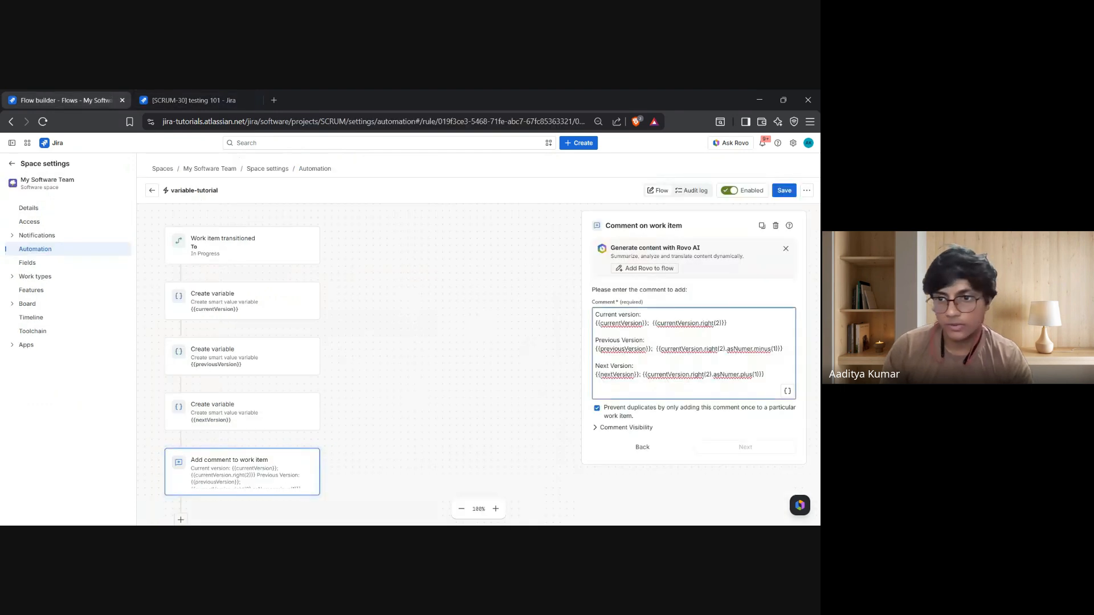
key("alt+Tab")
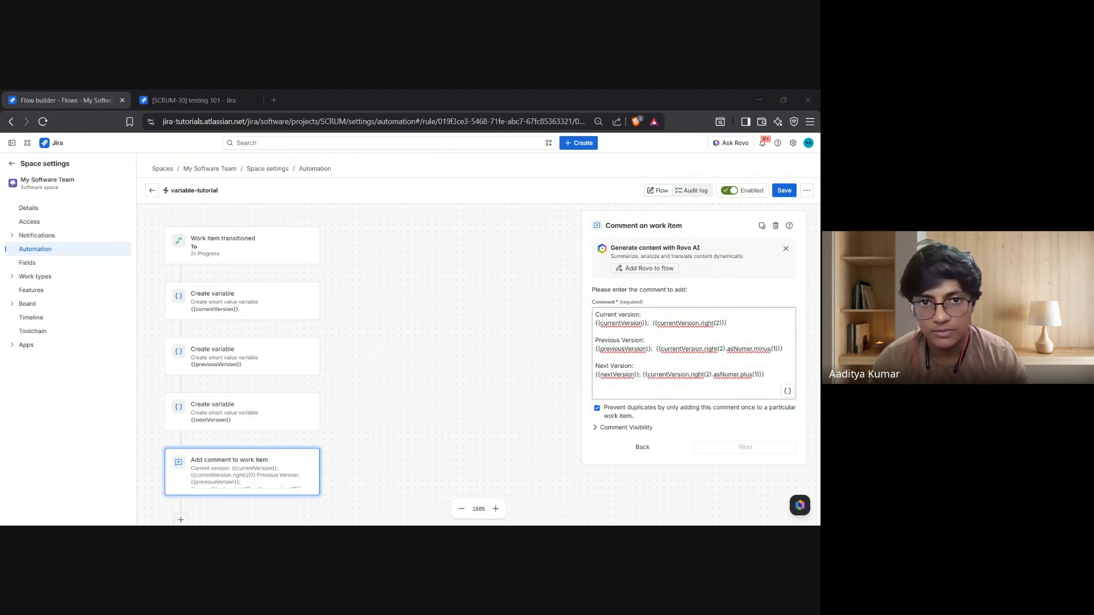
left_click(631, 348)
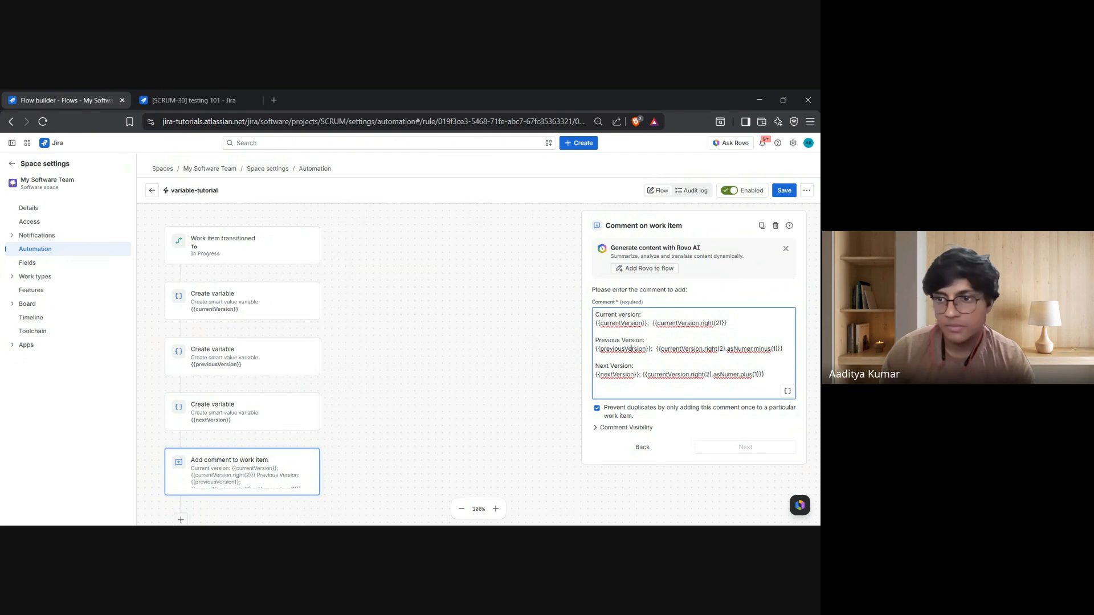
key("alt+Tab")
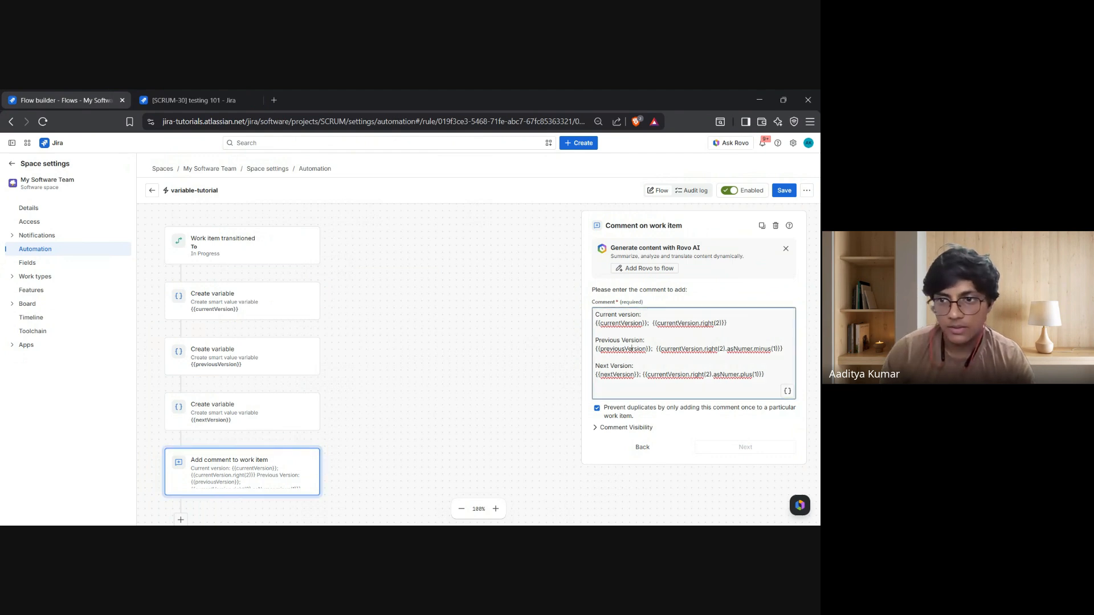
key("alt+Tab")
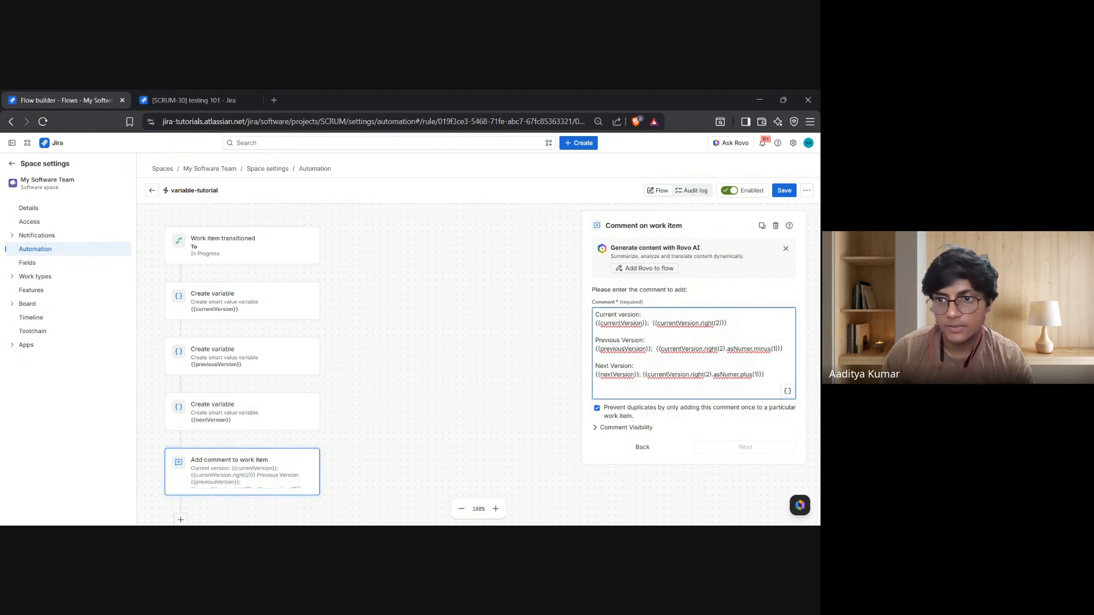
key("alt+Tab")
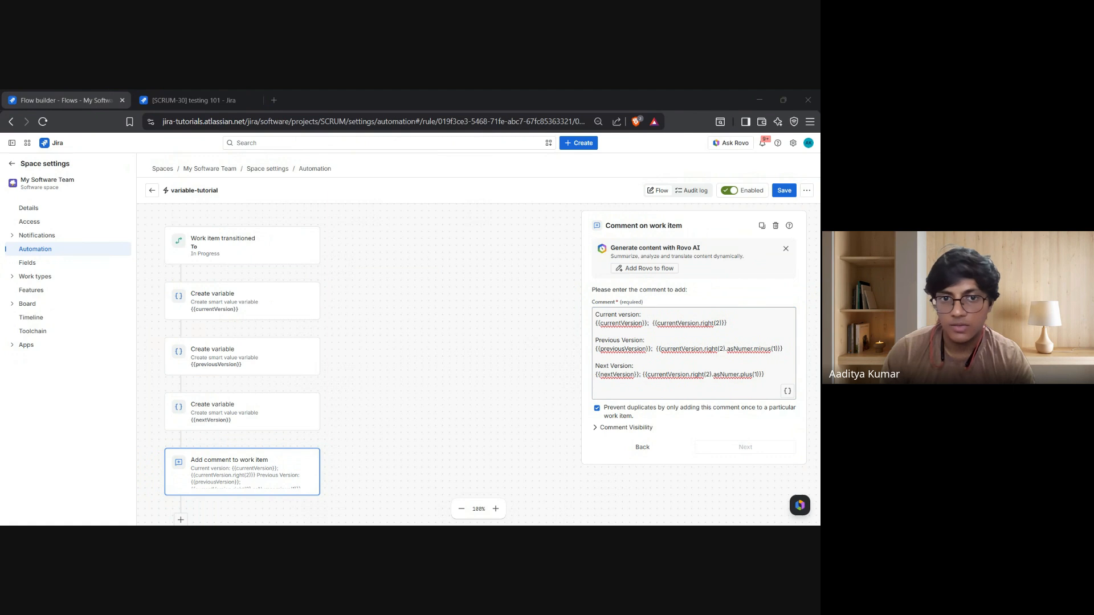
key("alt+Tab")
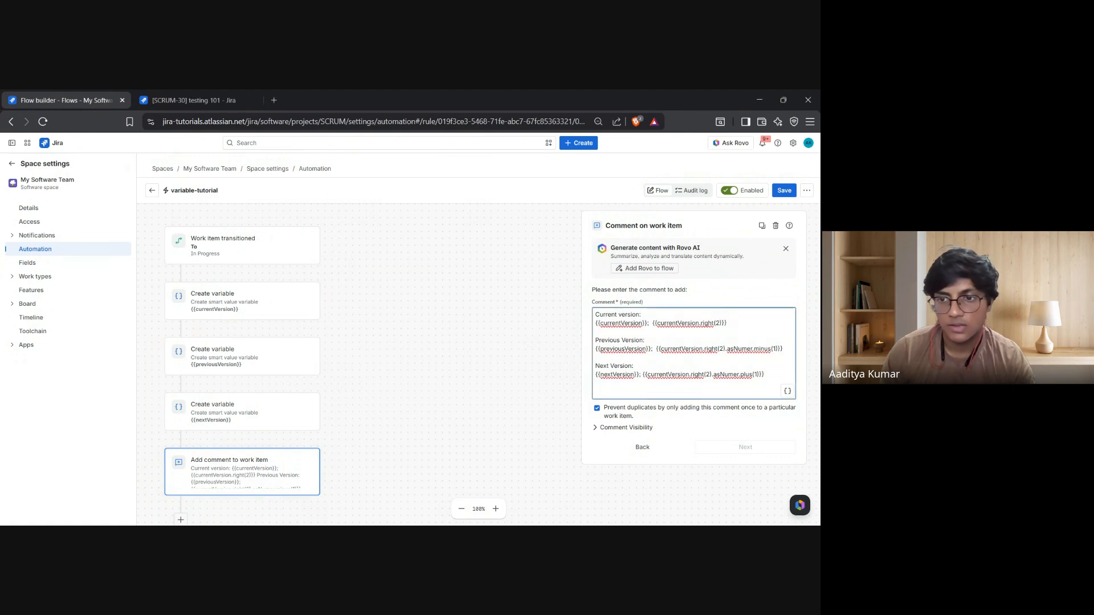
key("alt+Tab")
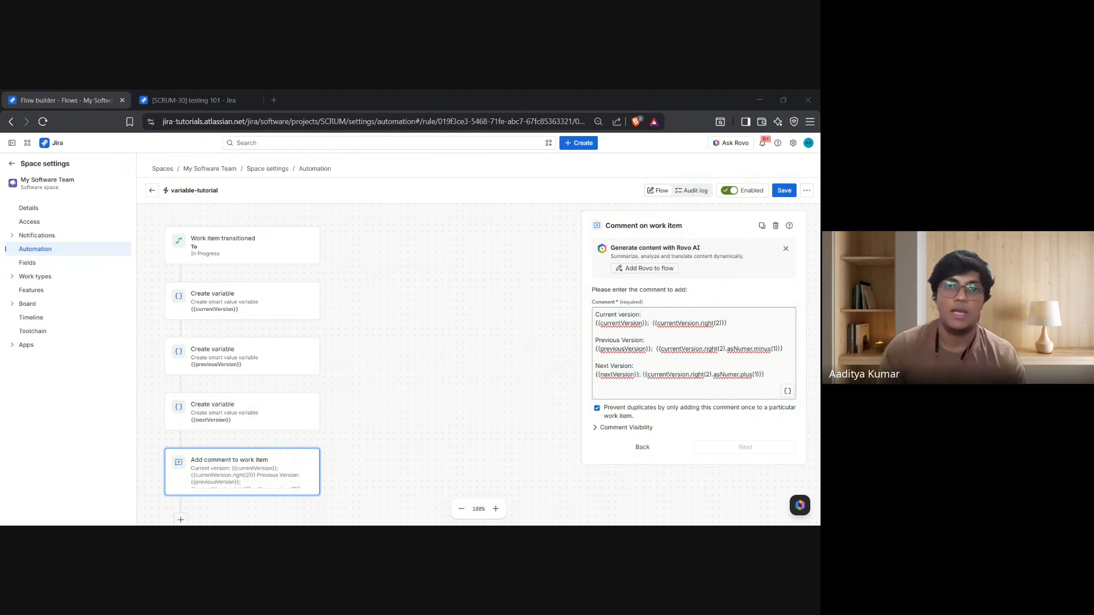
key("alt+Tab")
key("alt+Tab")
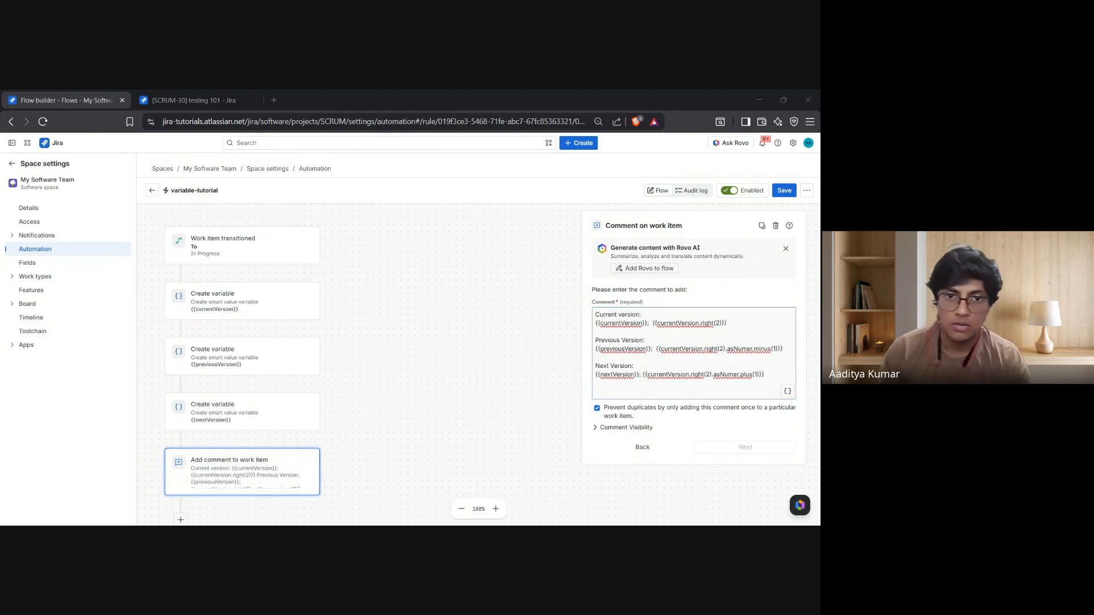
key("alt+Tab")
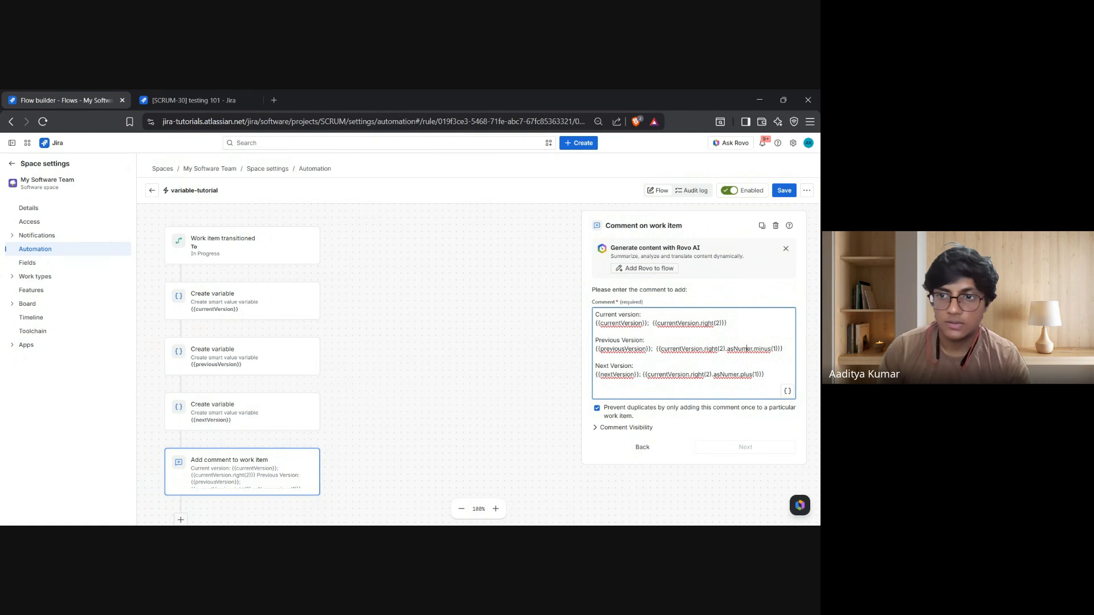
- Correct the asNumber spelling in the comment action's Previous Version and Next Version expressions, and save the updated variable-tutorial flow
type("b")
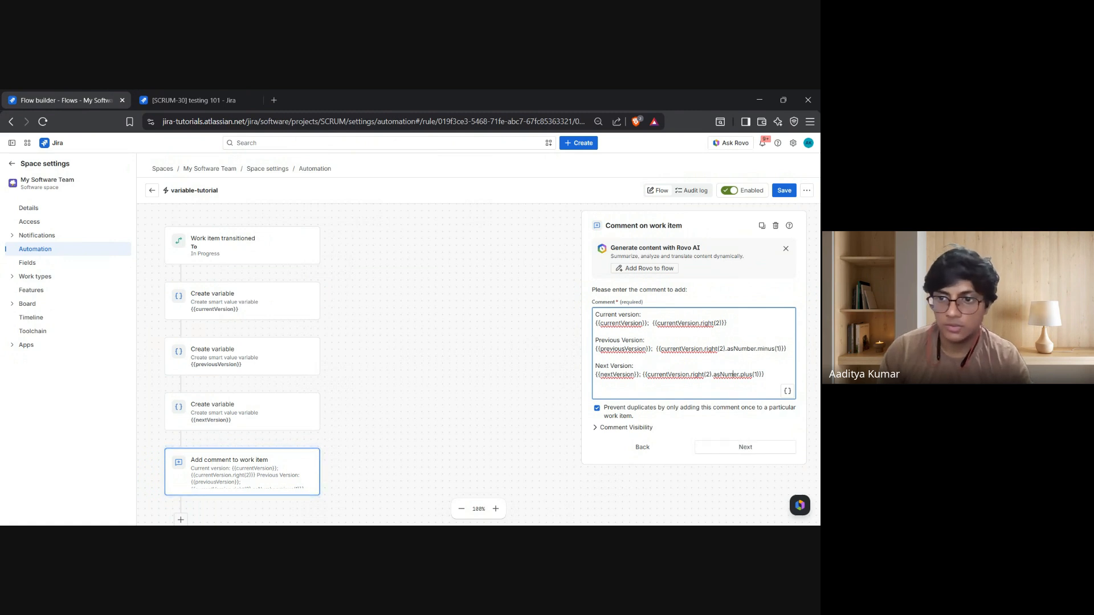
type("b")
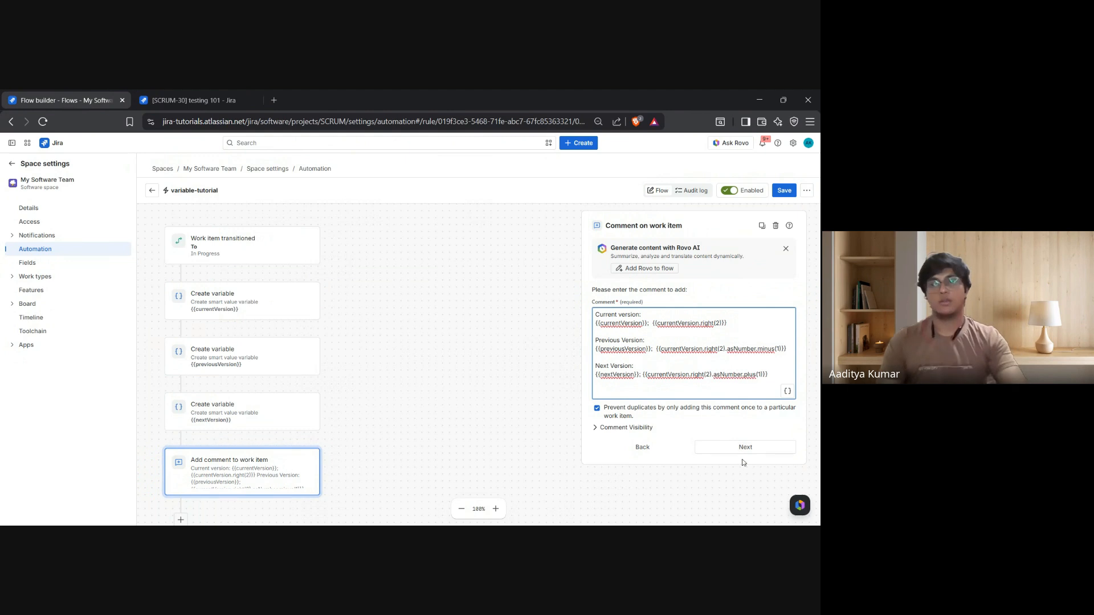
left_click(750, 458)
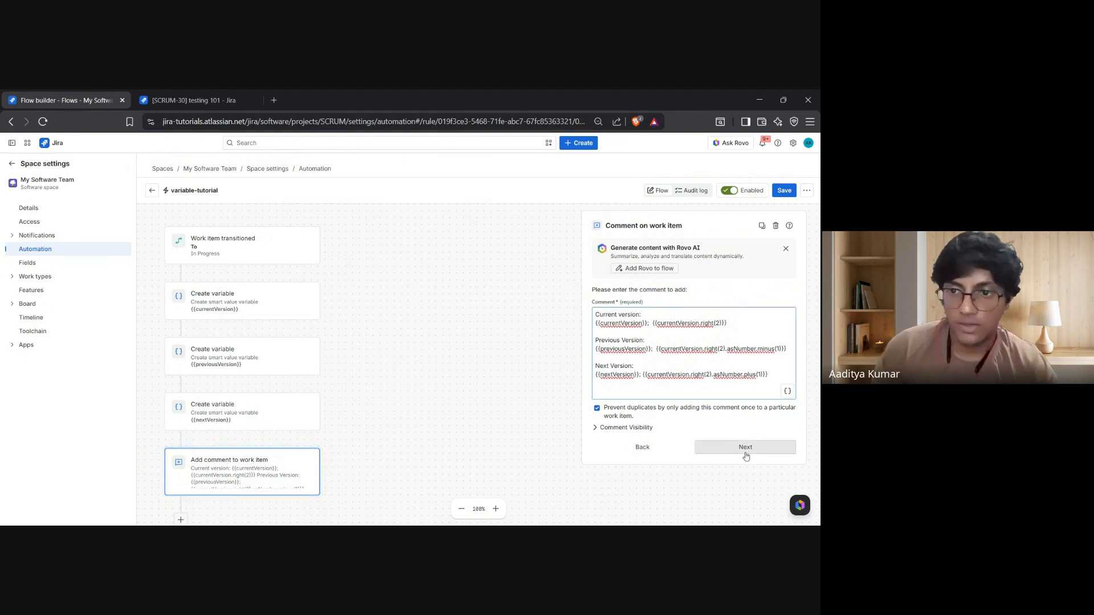
left_click(784, 192)
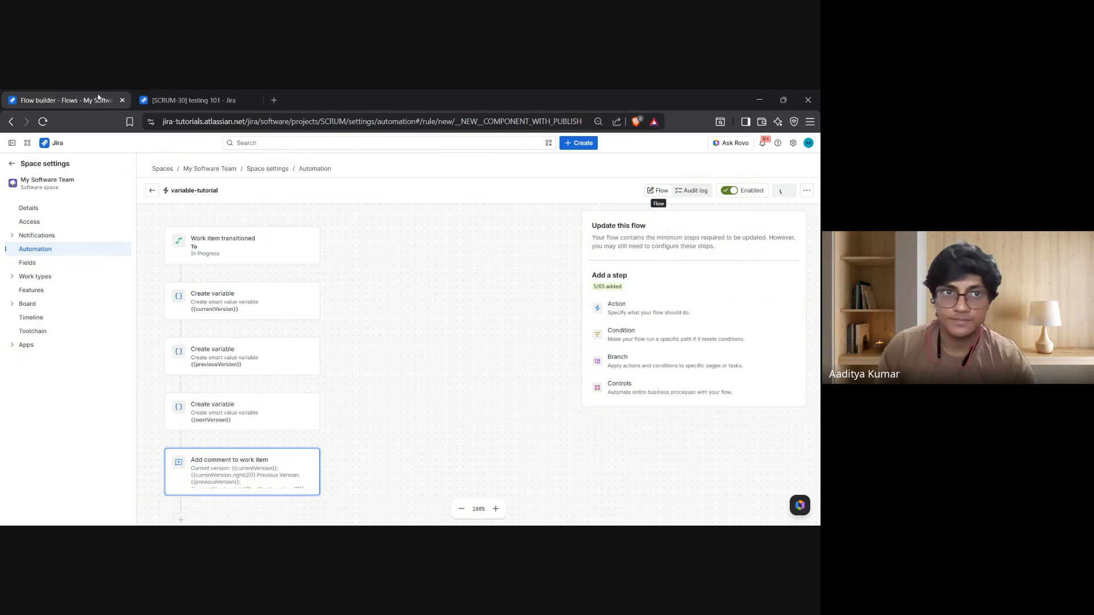
- Leave testing 101 and open the work item bug 2 from the worked-on list at its comments
left_click(184, 102)
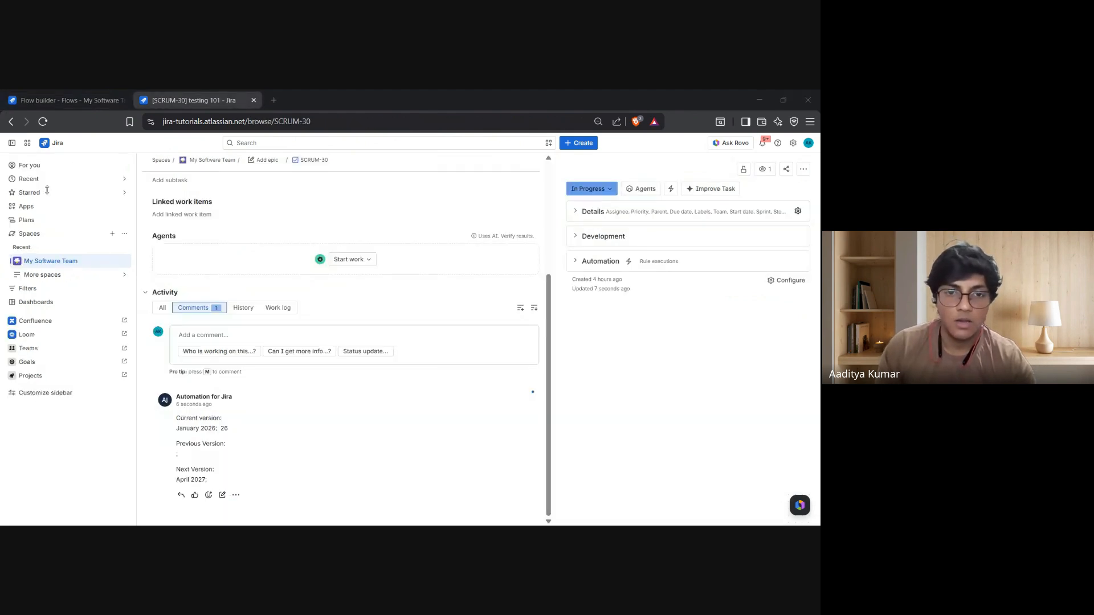
scroll(218, 240, "up", 3)
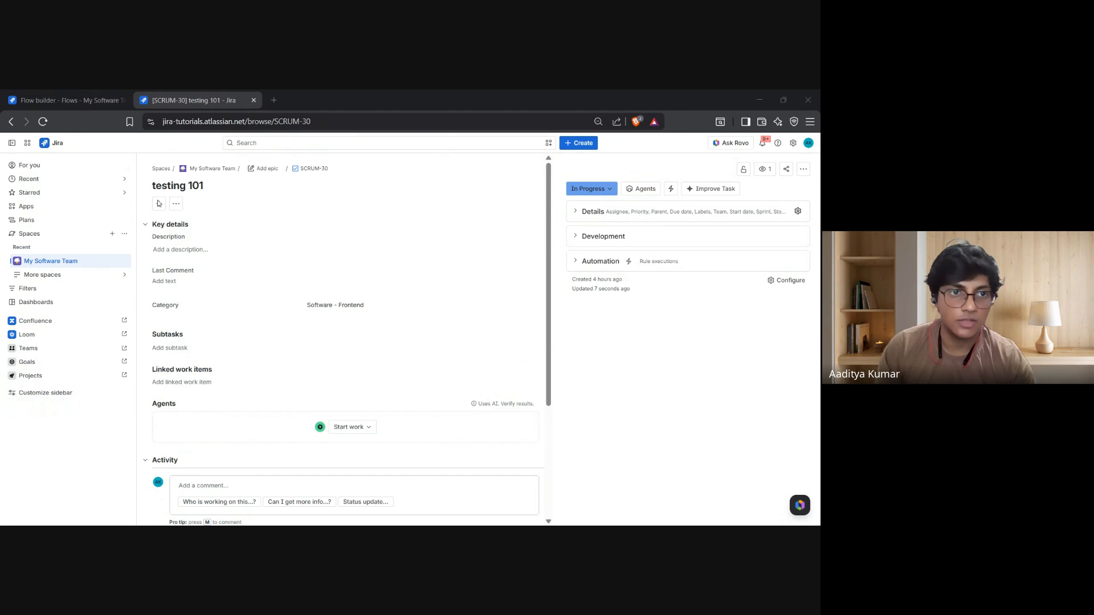
left_click(11, 122)
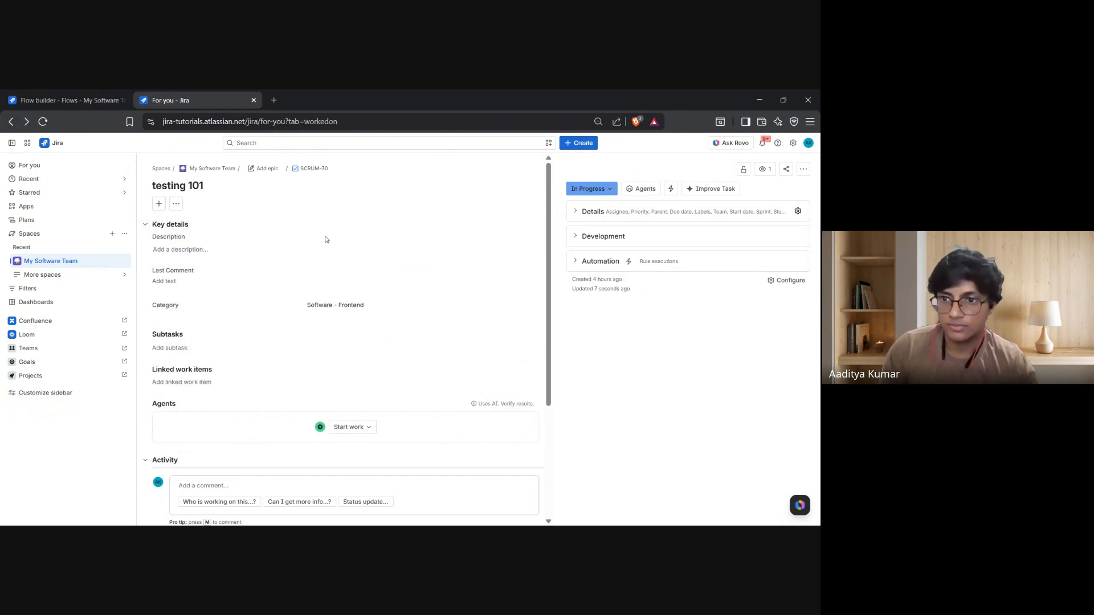
scroll(342, 315, "down", 3)
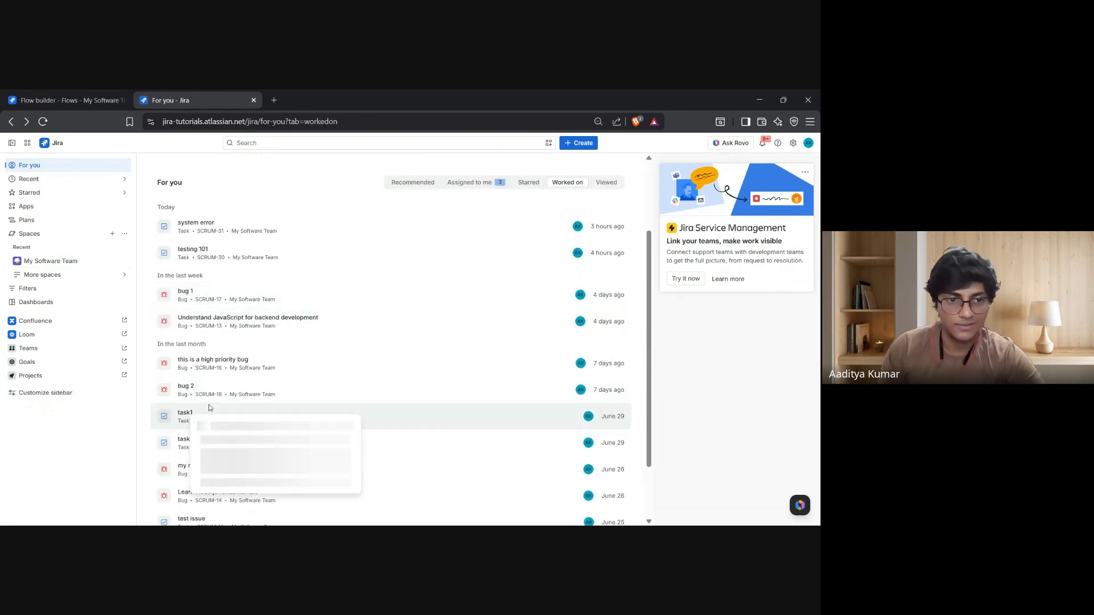
left_click(186, 386)
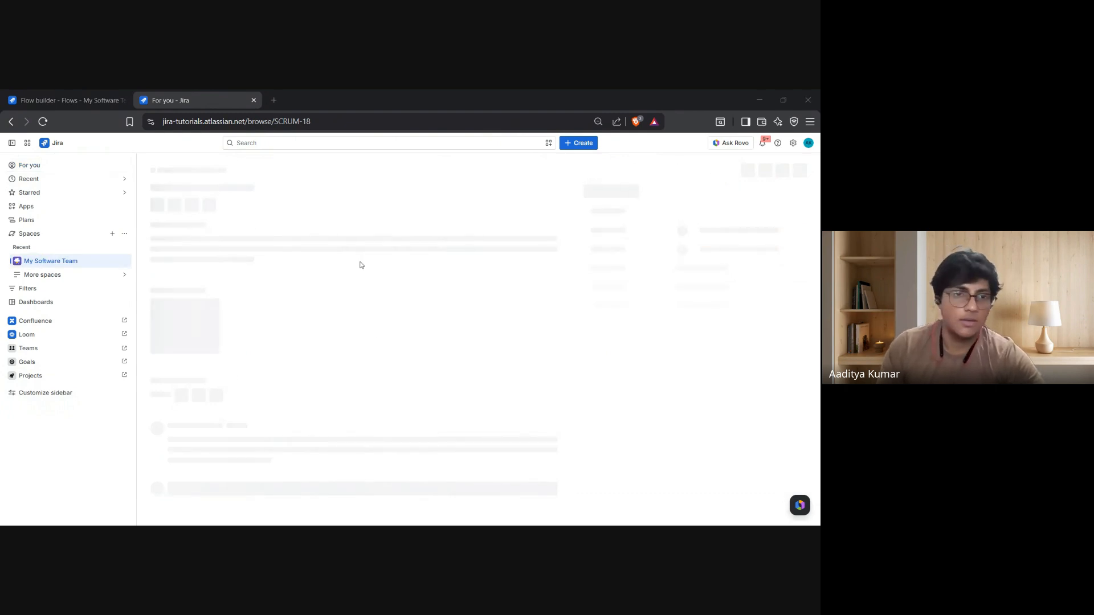
scroll(371, 266, "down", 4)
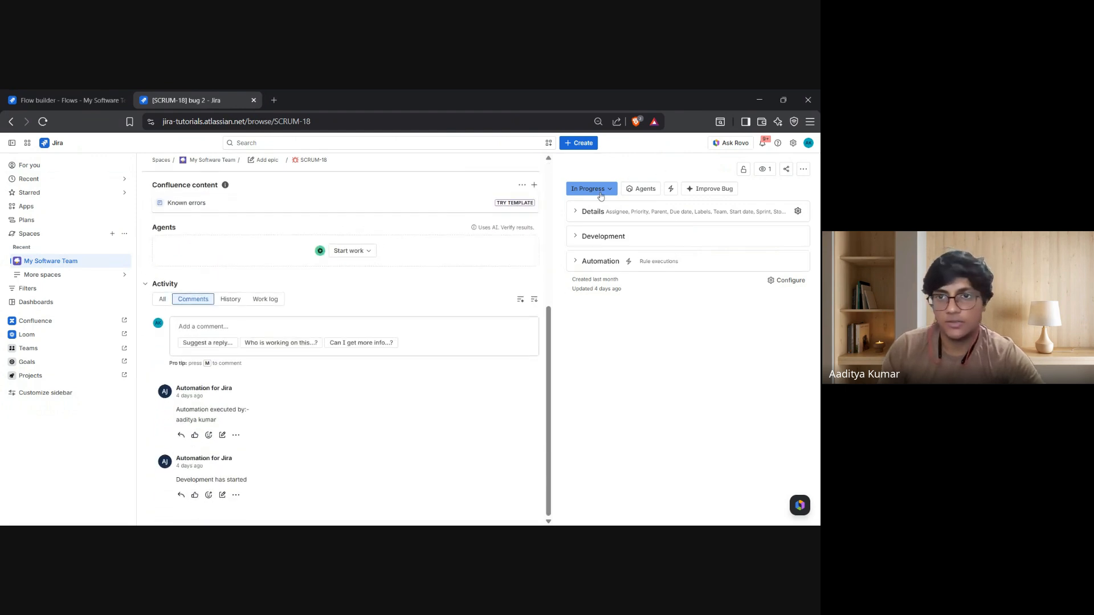
- Move bug 2 back to To Do, then transition it to In Progress to trigger the updated flow
left_click(589, 189)
left_click(581, 209)
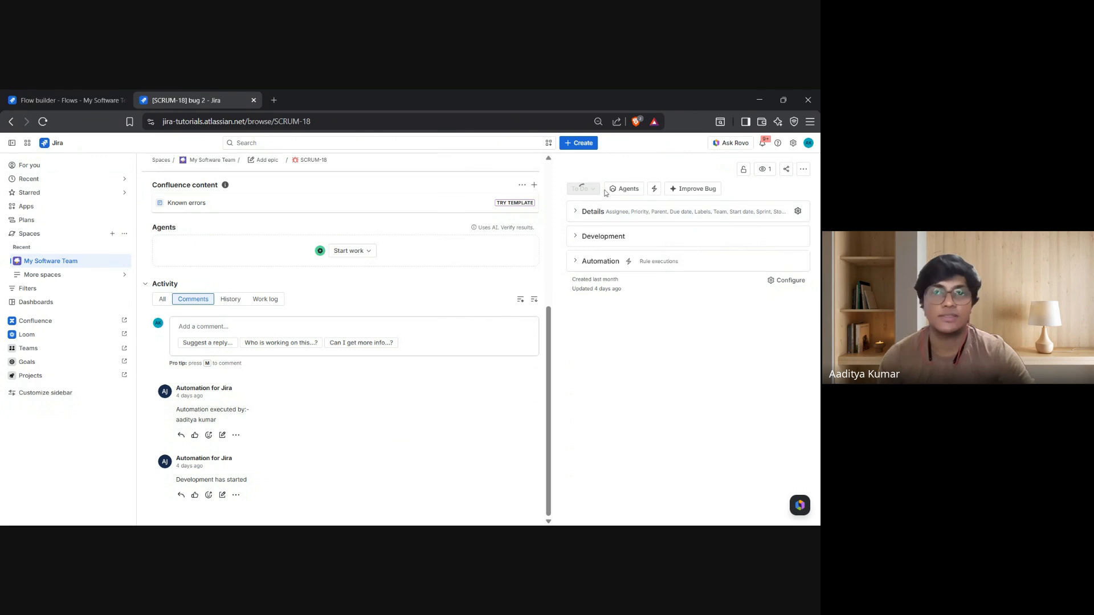
left_click(592, 189)
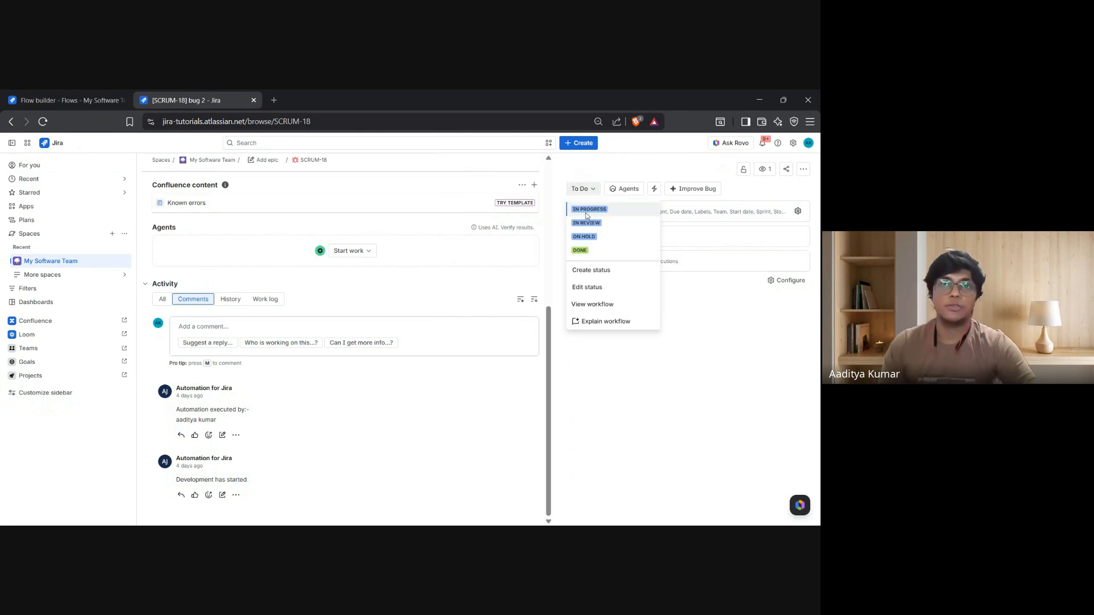
left_click(112, 97)
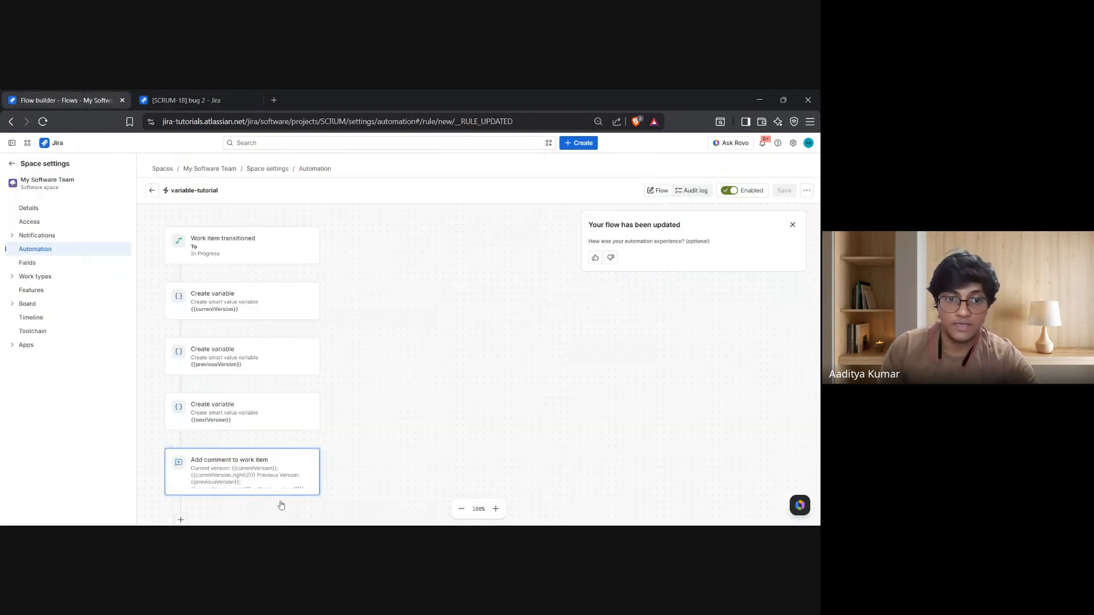
key("ctrl+Tab")
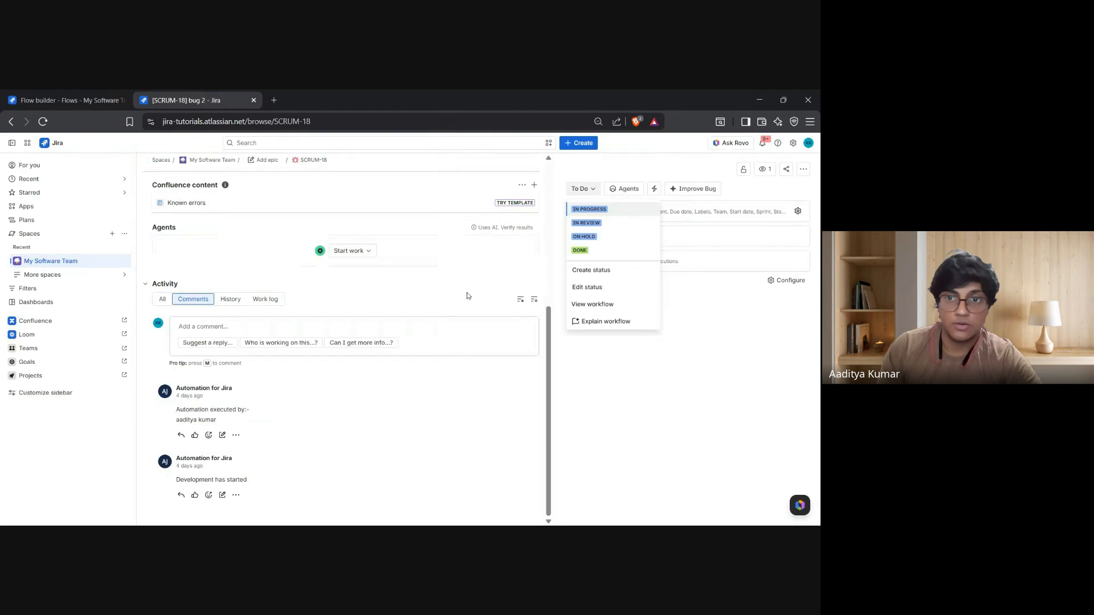
left_click(592, 209)
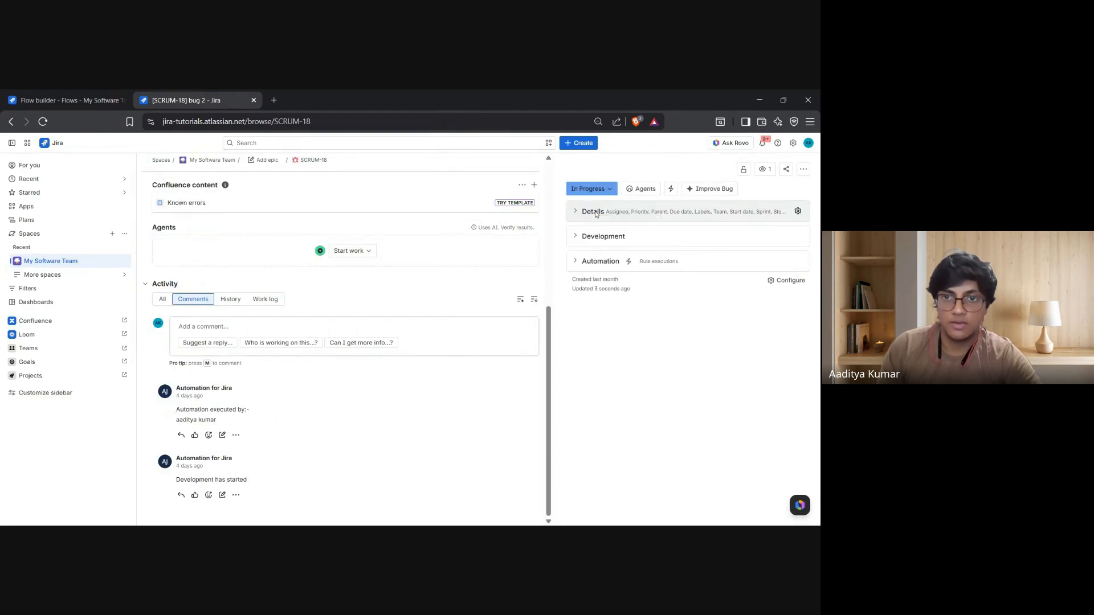
- Reload bug 2 and examine the Current version and Previous Version lines of the newest automation comment
left_click(44, 122)
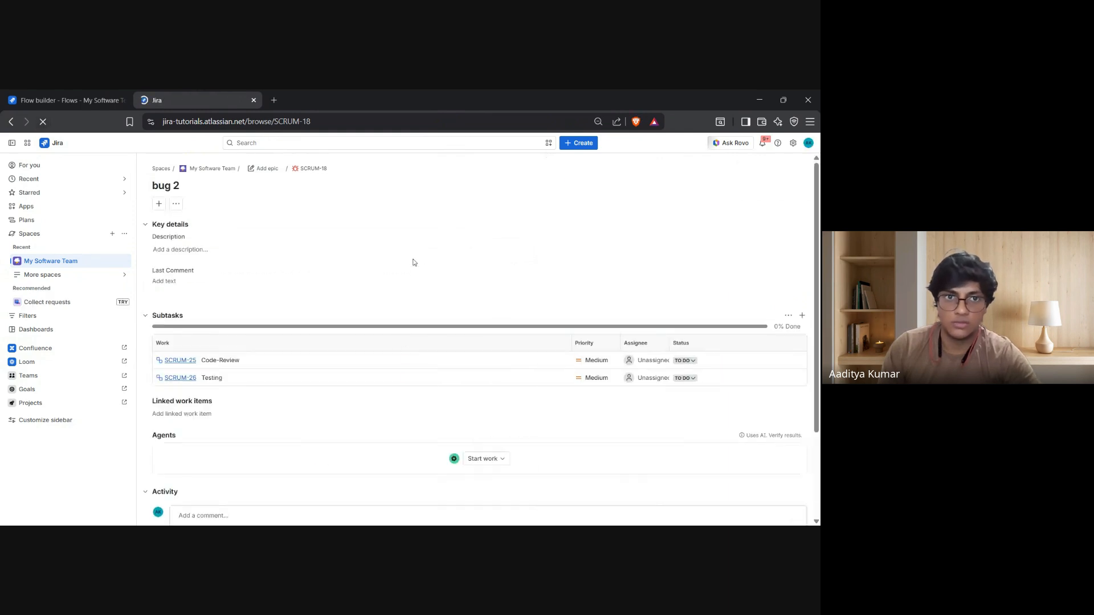
scroll(384, 272, "down", 3)
scroll(384, 272, "down", 1)
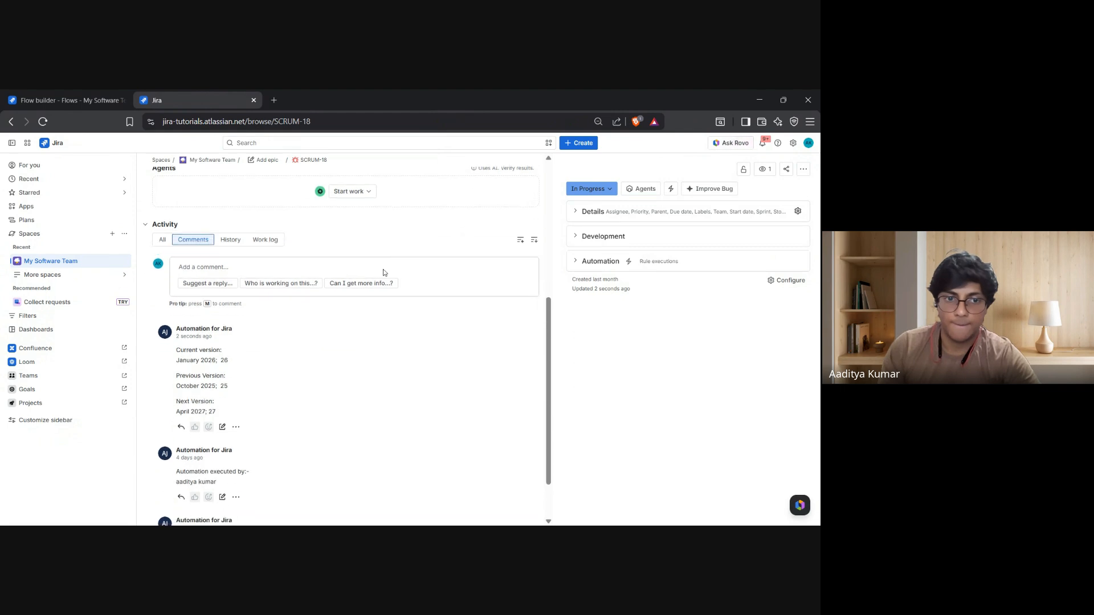
scroll(345, 342, "up", 1)
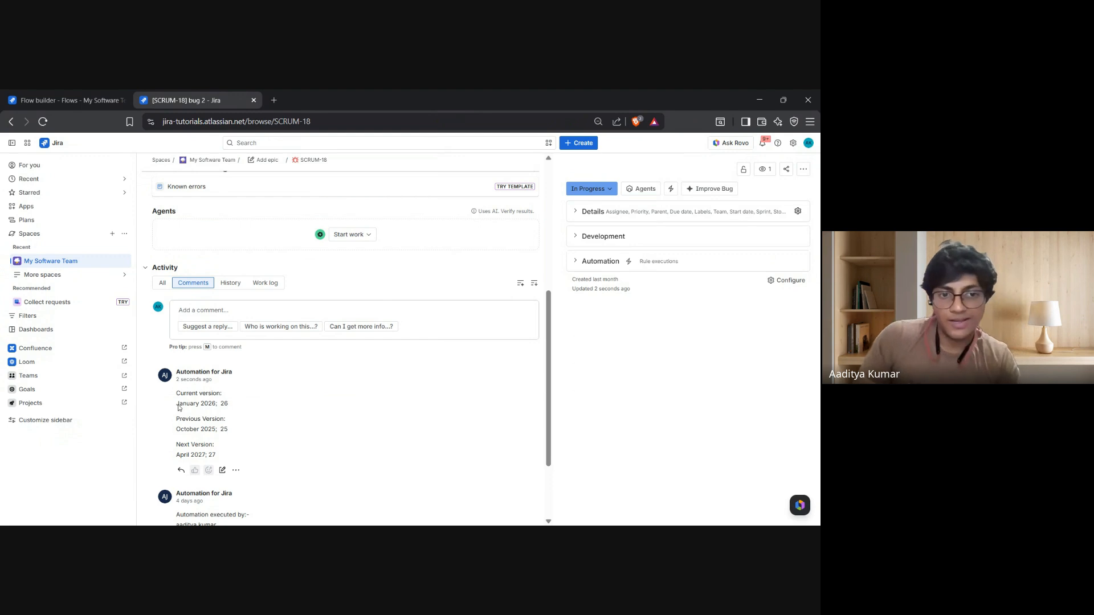
left_click_drag(177, 405, 238, 407)
left_click(238, 407)
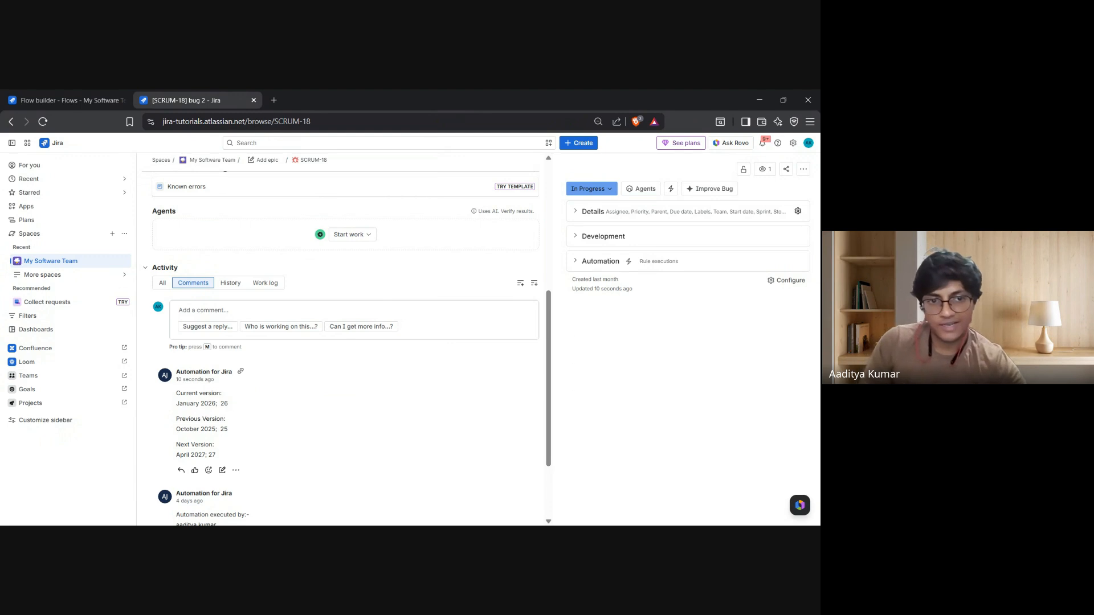
left_click_drag(177, 429, 216, 437)
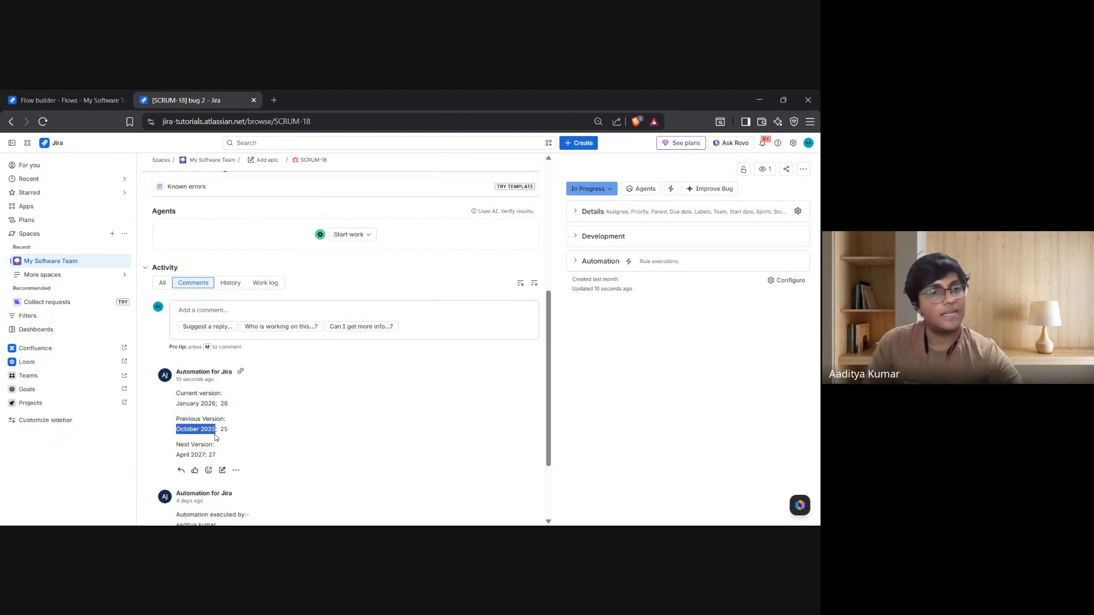
double_click(224, 432)
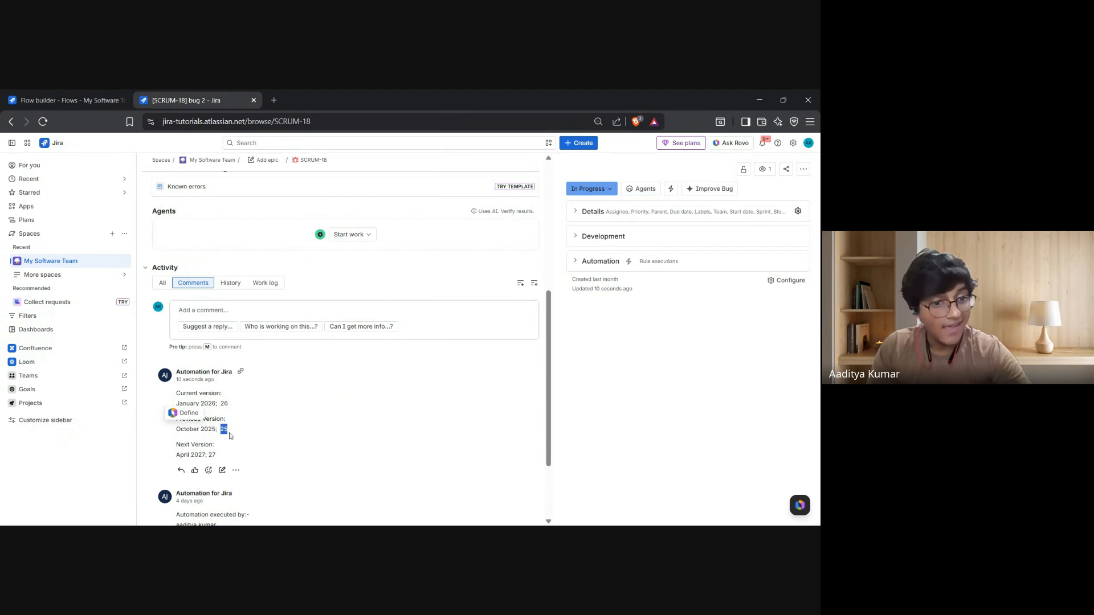
- Compare the flow's asNumber.minus(1) and asNumber.plus(1) expressions with the Previous Version and Next Version lines in bug 2's comment
left_click(108, 96)
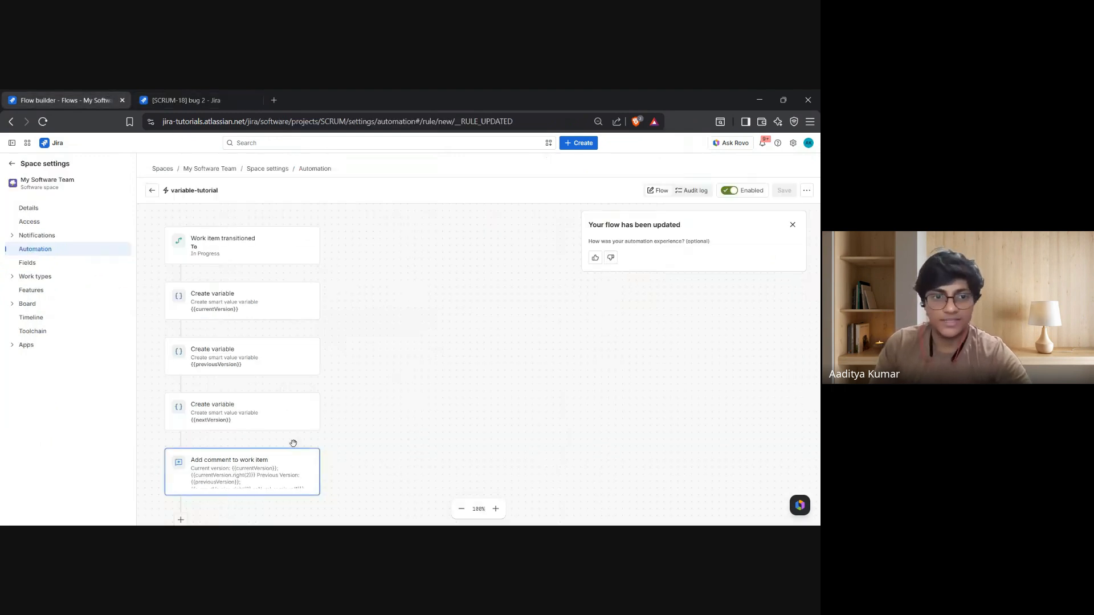
left_click(245, 475)
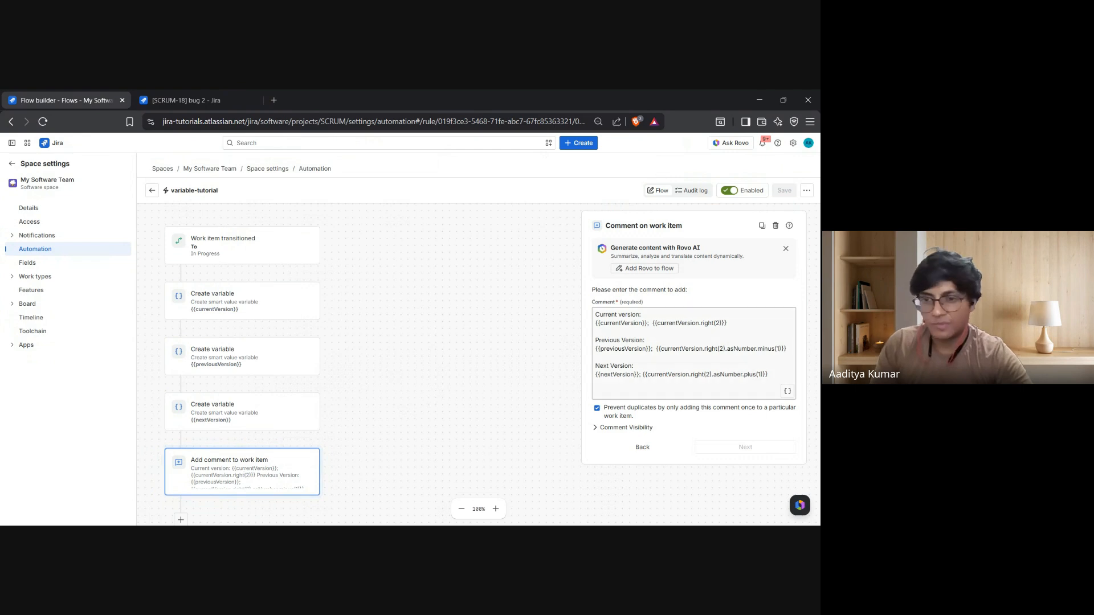
left_click_drag(661, 349, 775, 348)
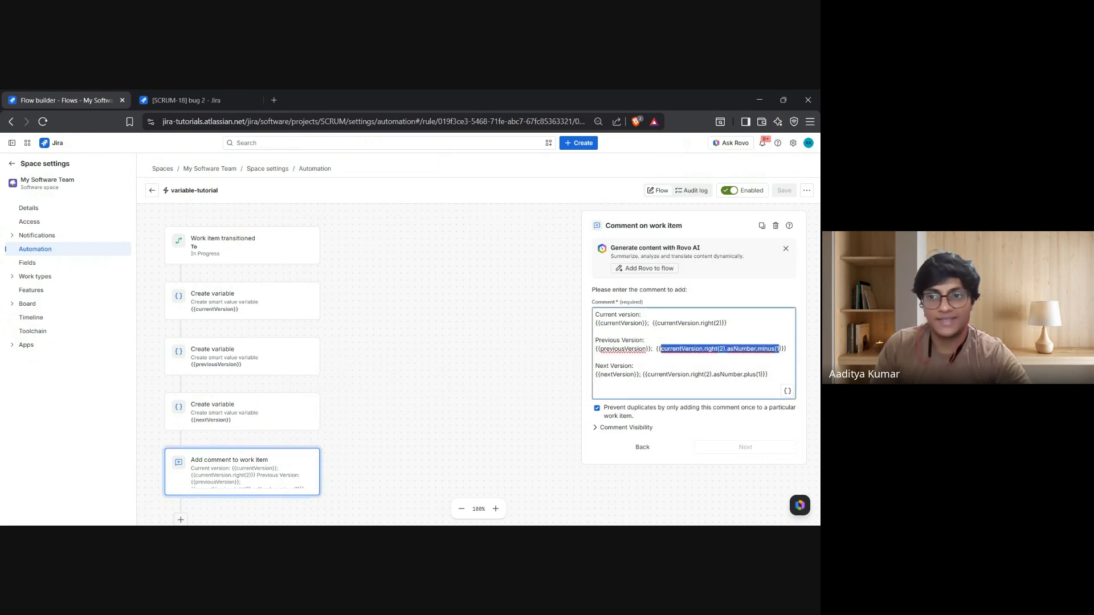
left_click(182, 100)
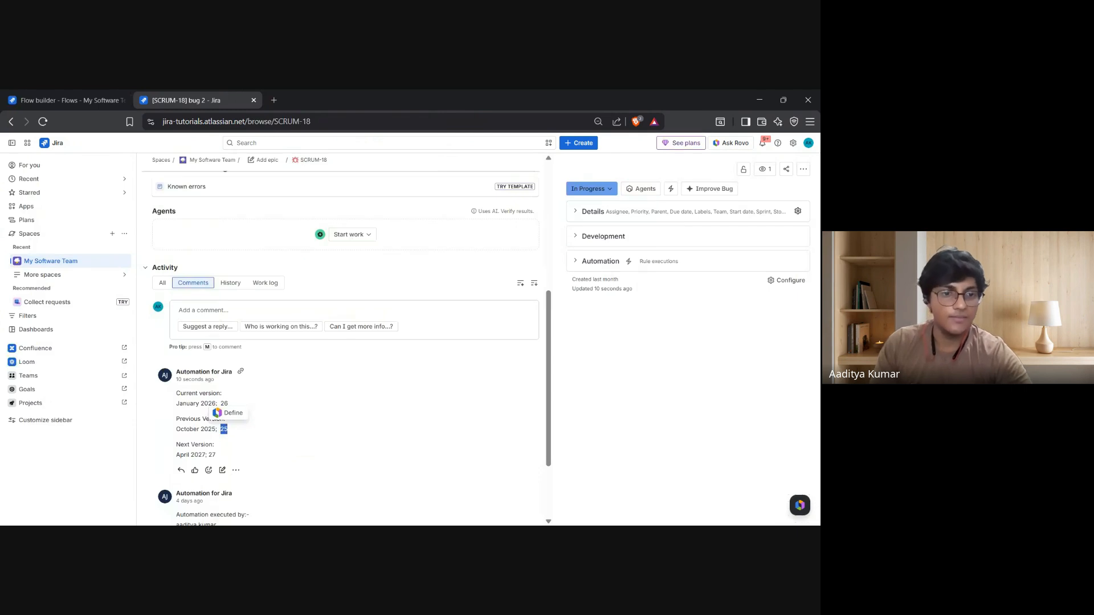
double_click(221, 456)
left_click(221, 456)
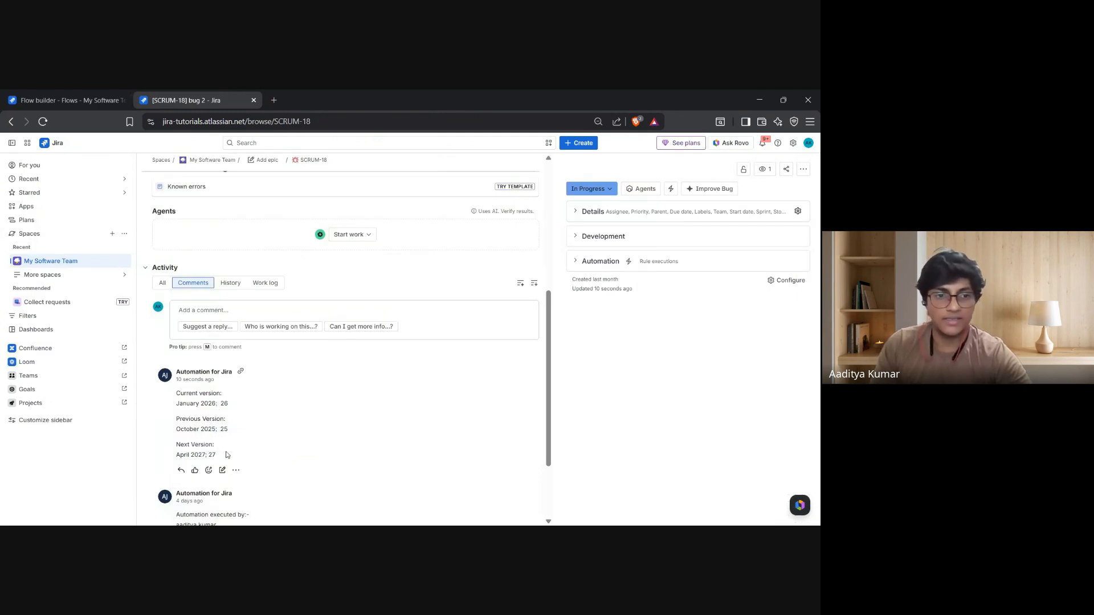
left_click(117, 96)
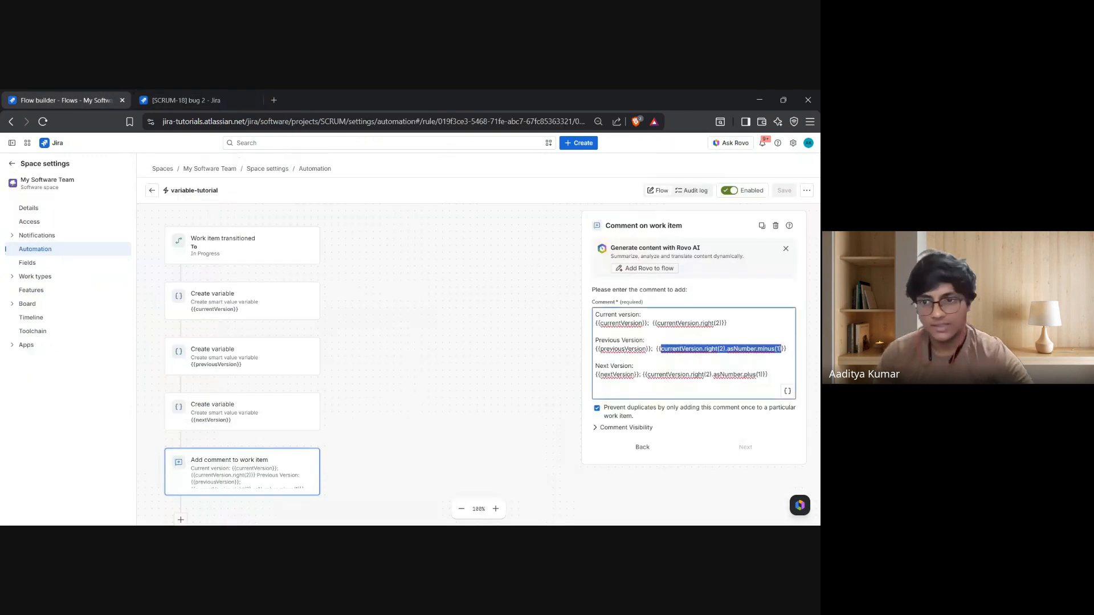
left_click_drag(647, 374, 768, 374)
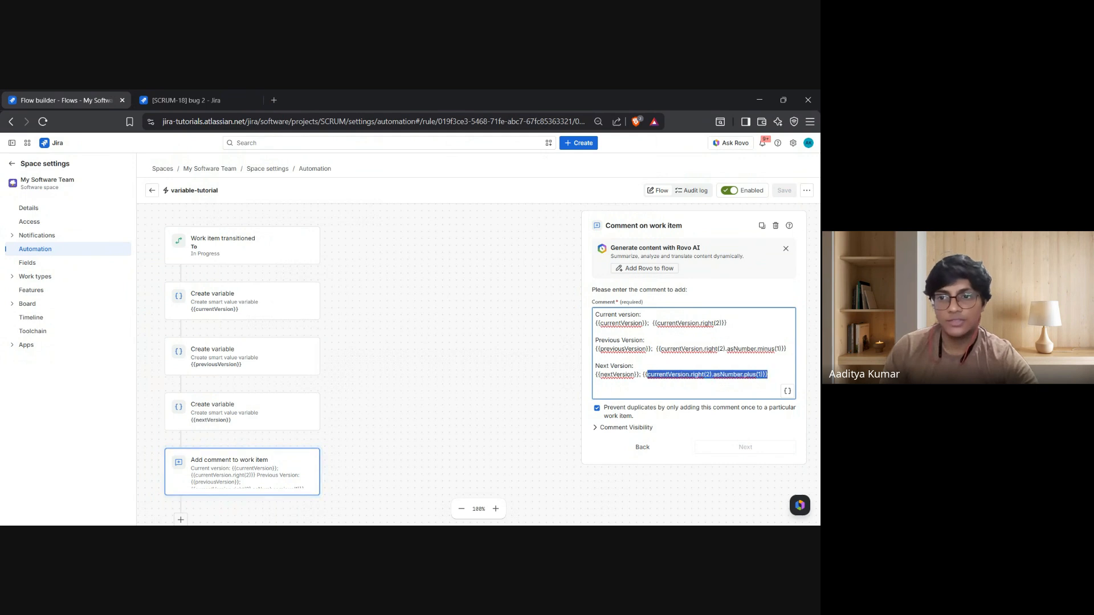
left_click(188, 100)
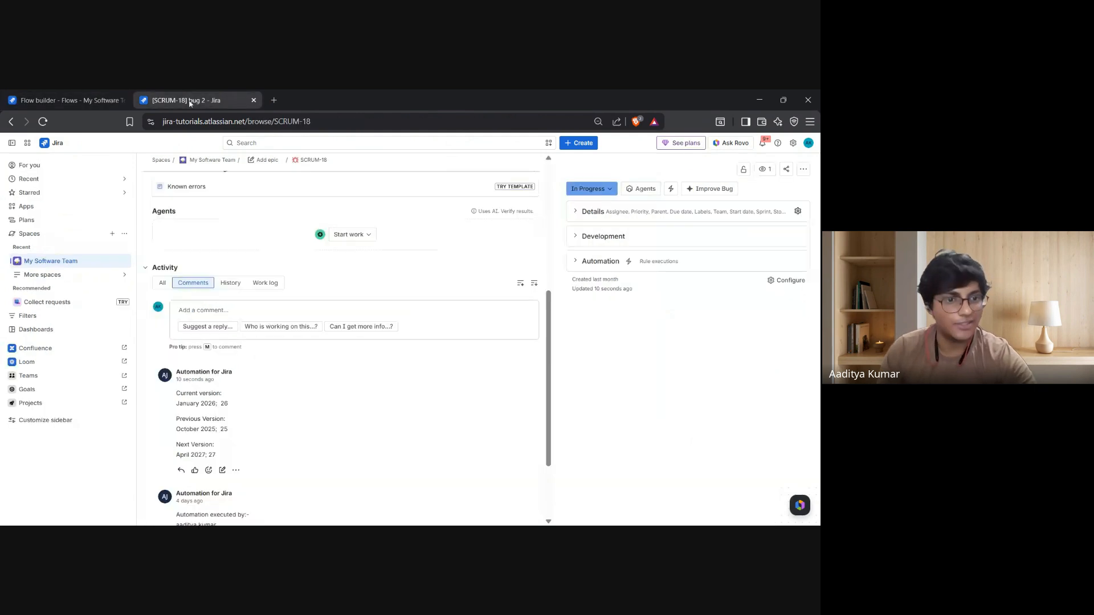